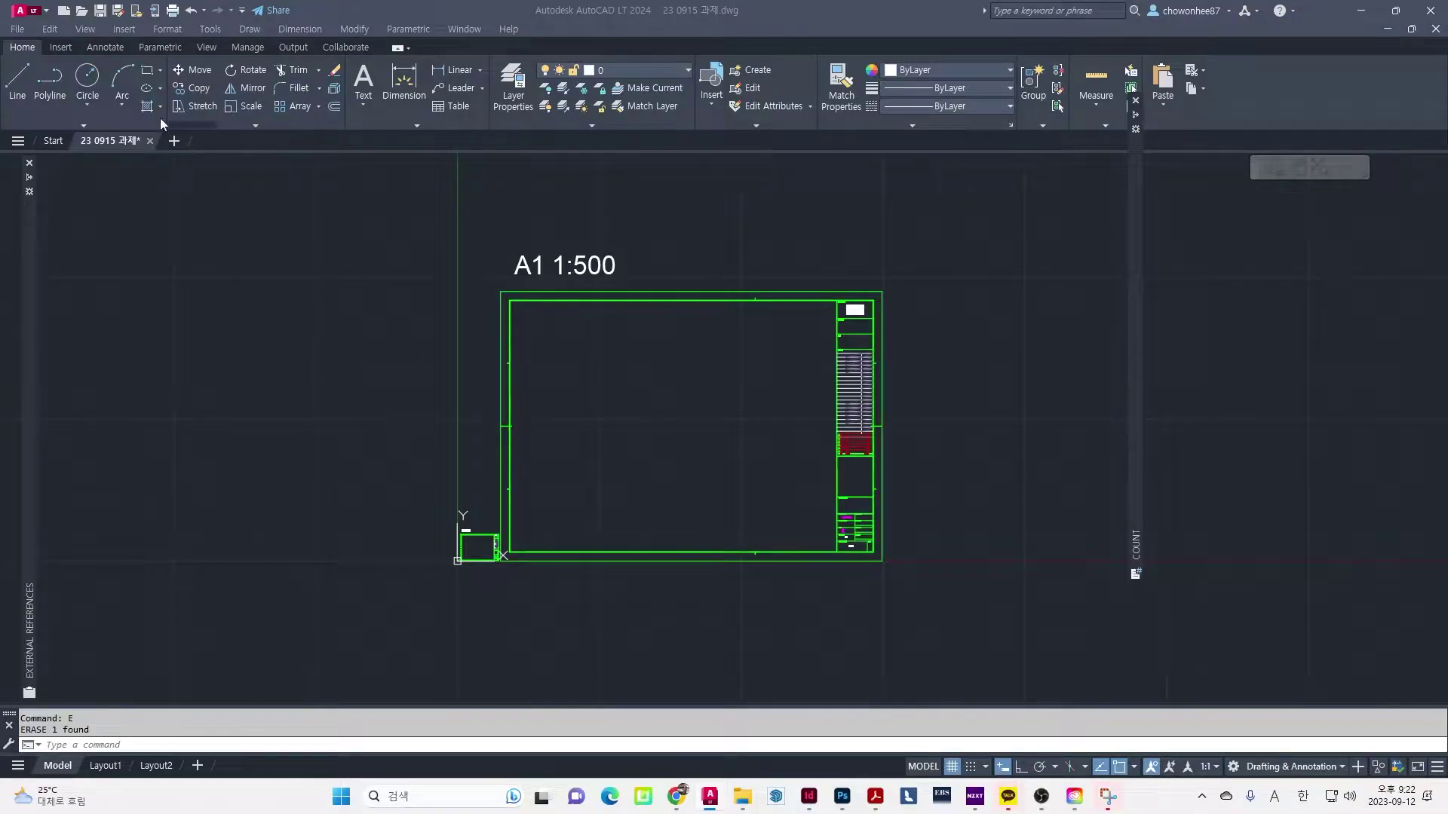
left_click(124, 30)
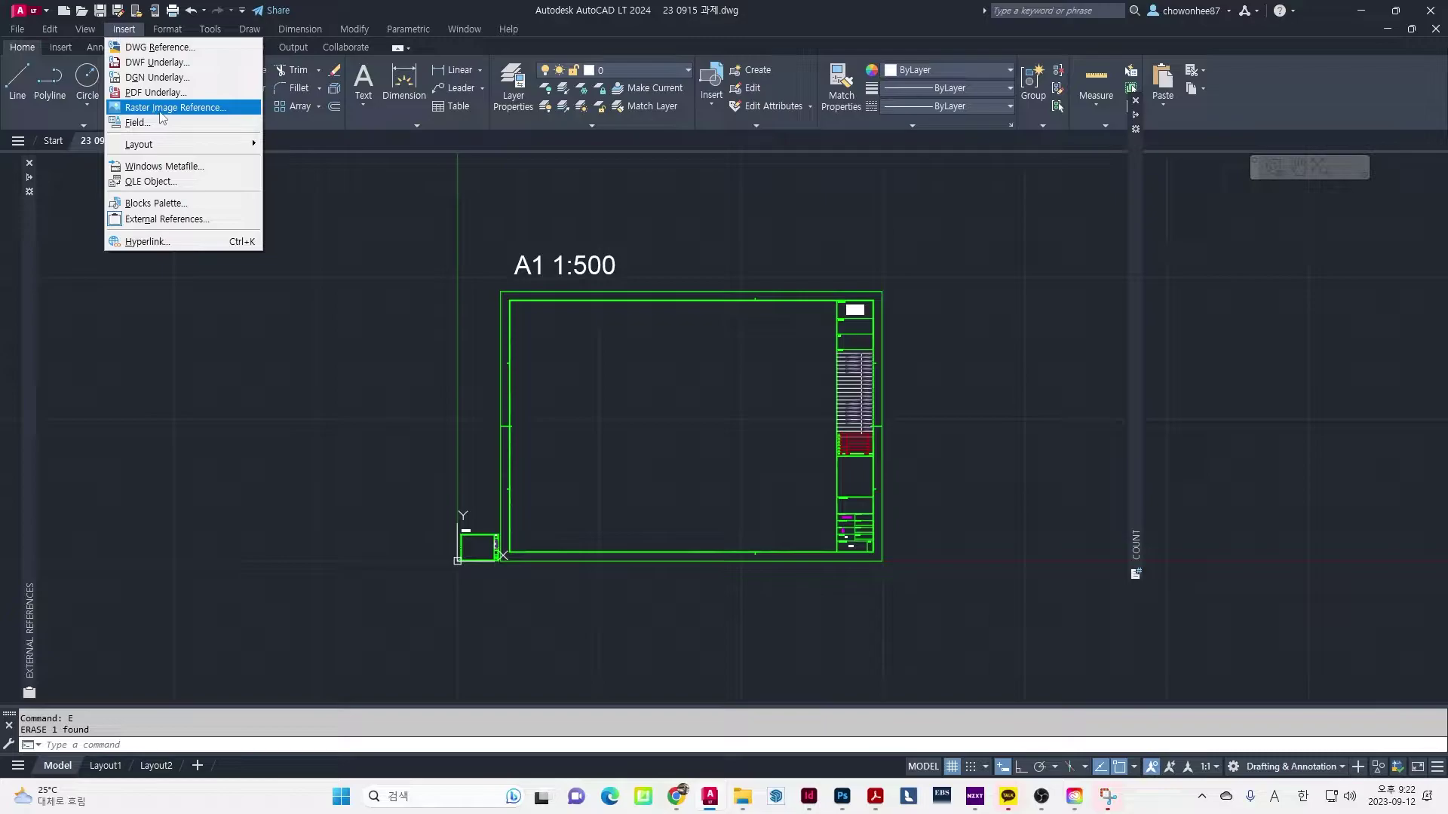
left_click(160, 111)
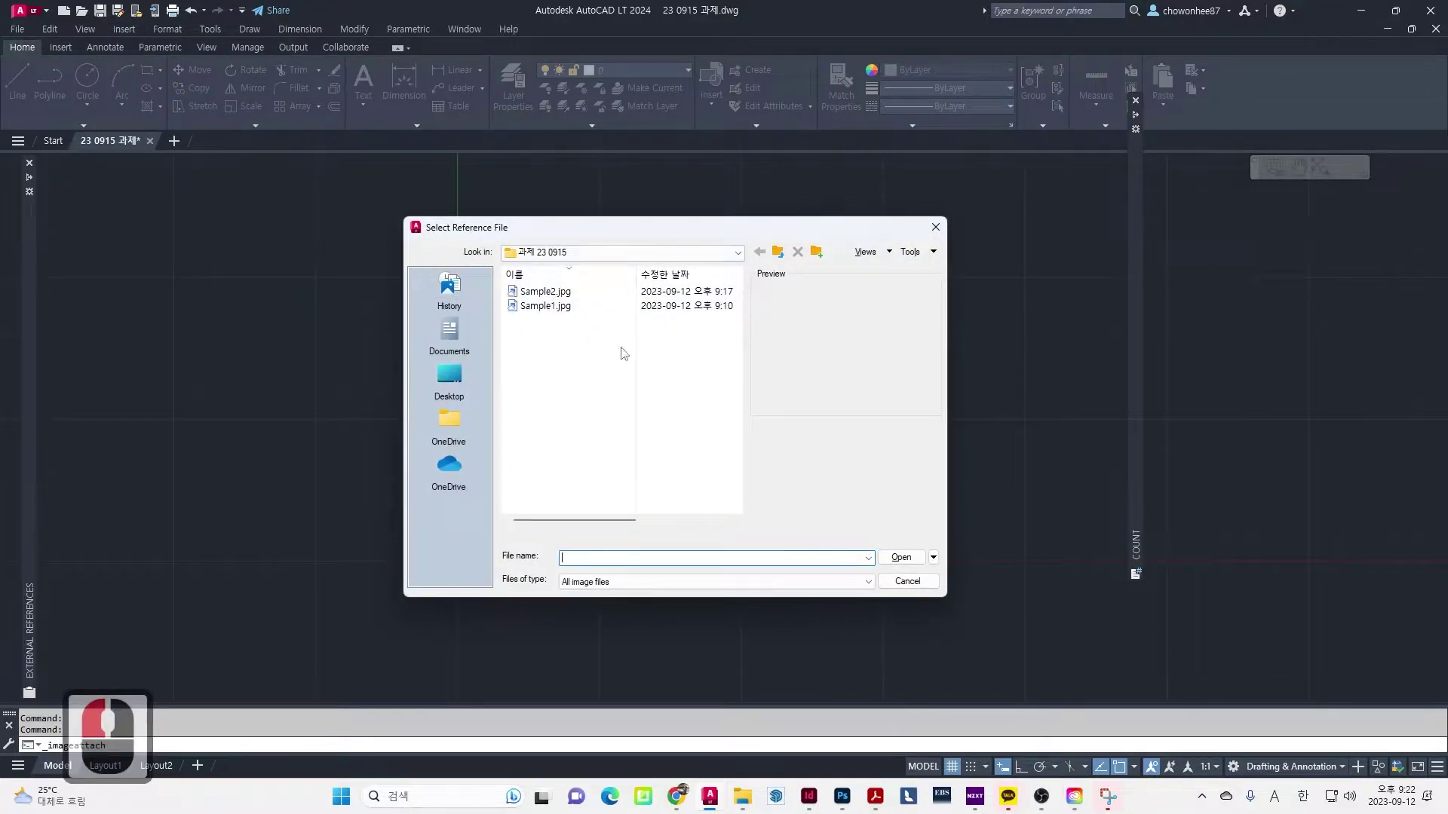
left_click(935, 228)
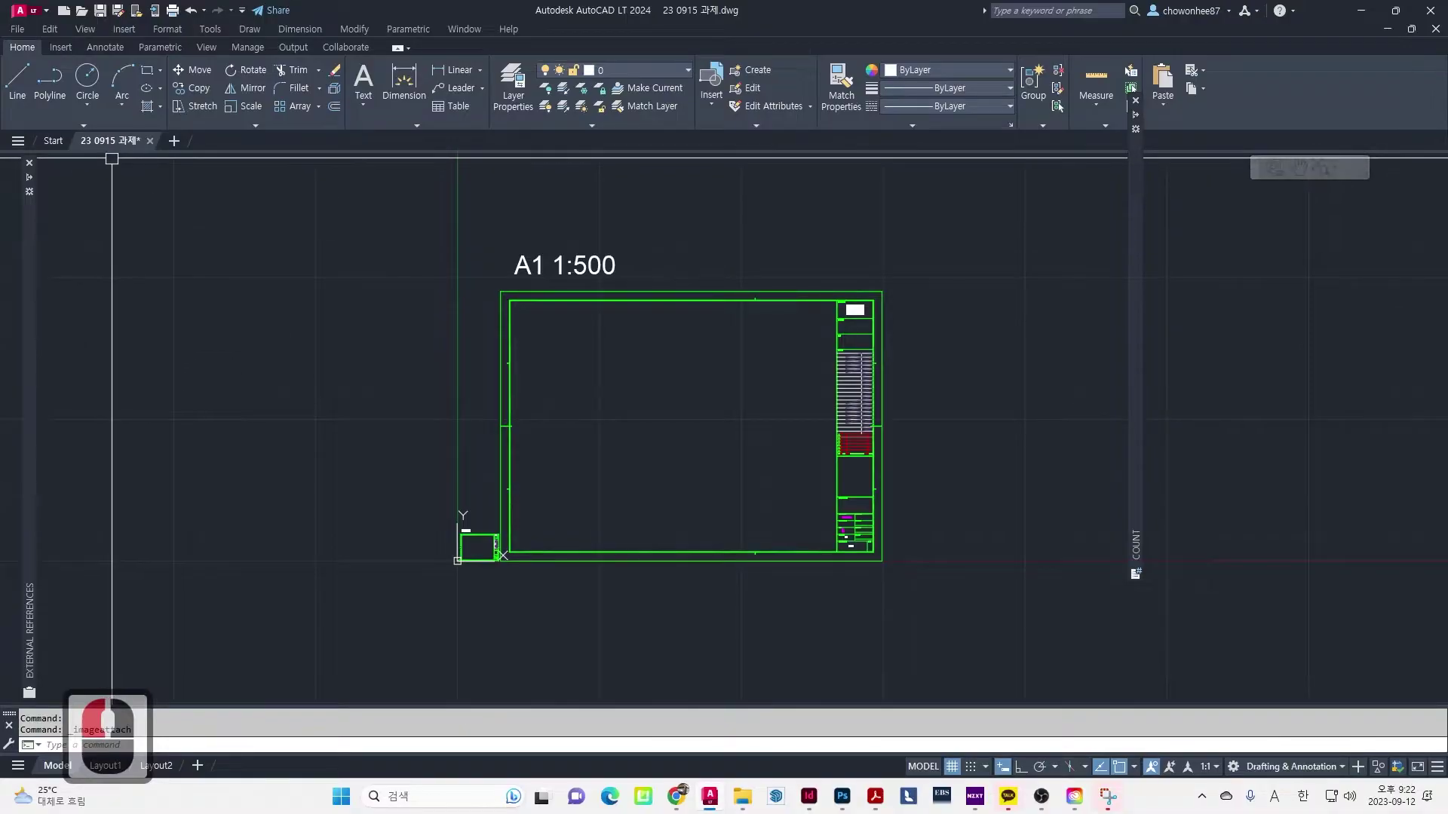
type("iam")
key("BackSpace")
key("BackSpace")
type("mage")
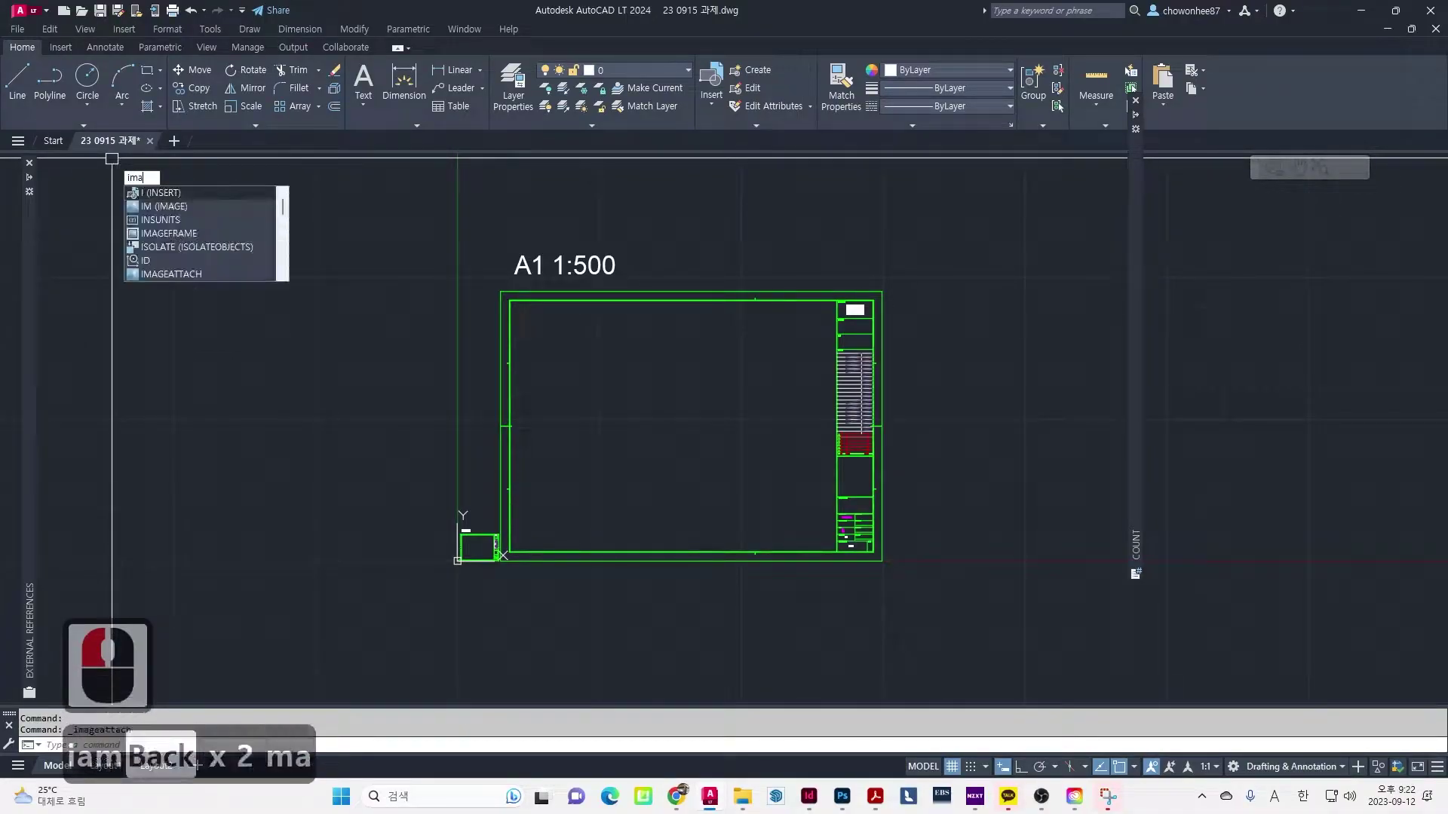
key("Return")
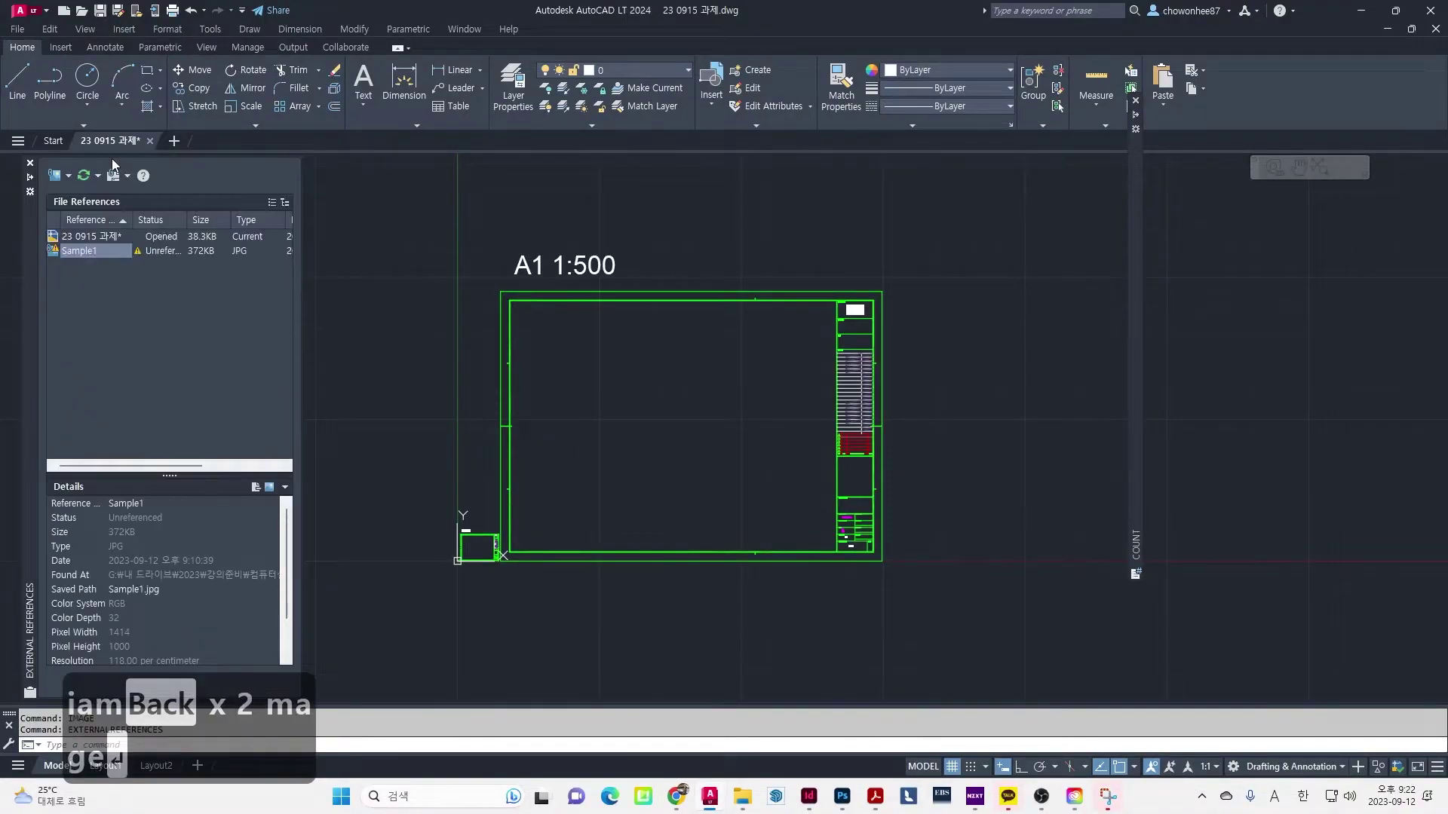
left_click(69, 176)
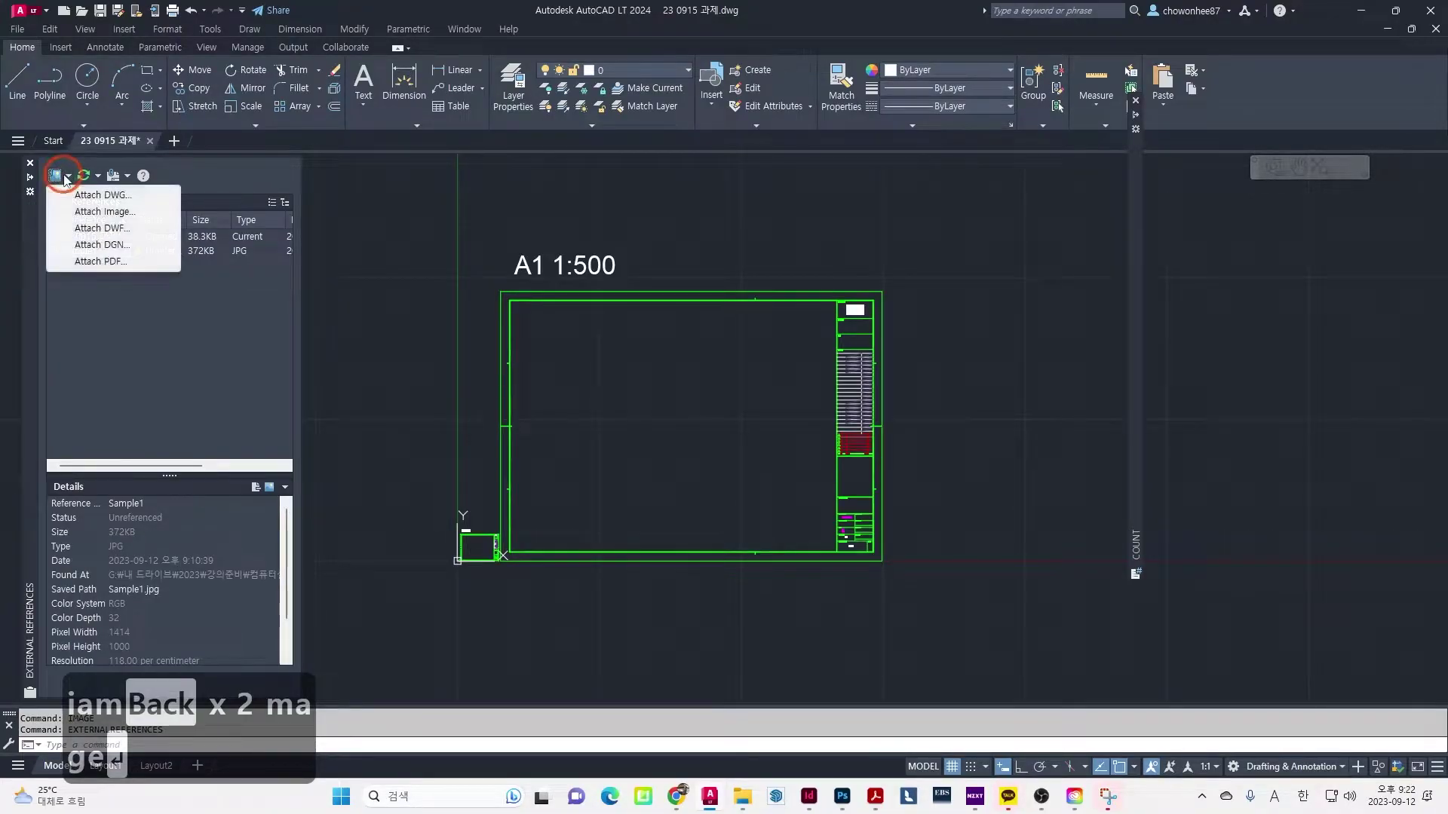
left_click(96, 213)
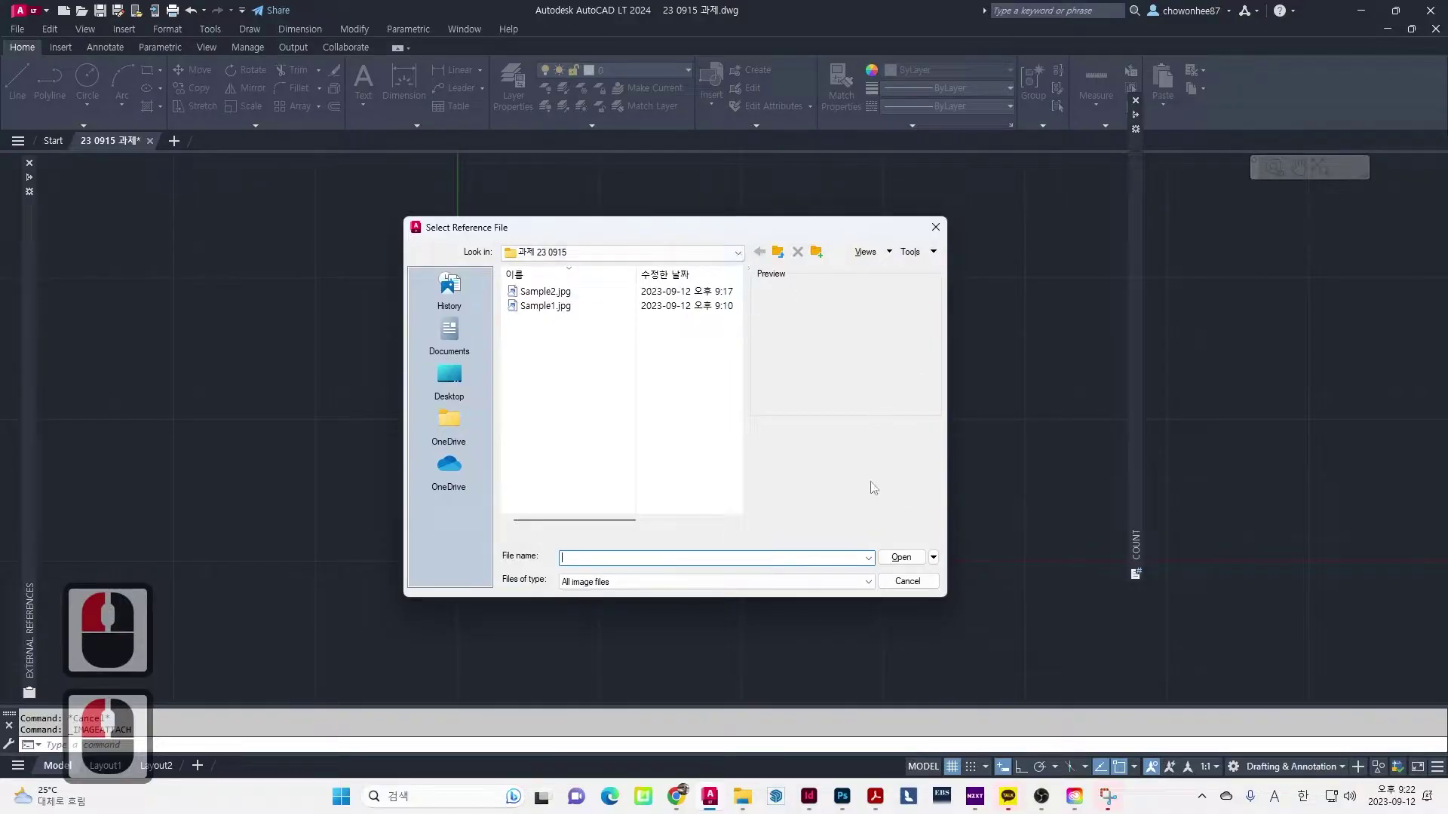
left_click(937, 227)
Switch to File Explorer and check the contents of the 과제 23 0915 folder, fitting its window on screen before minimizing it
left_click(739, 797)
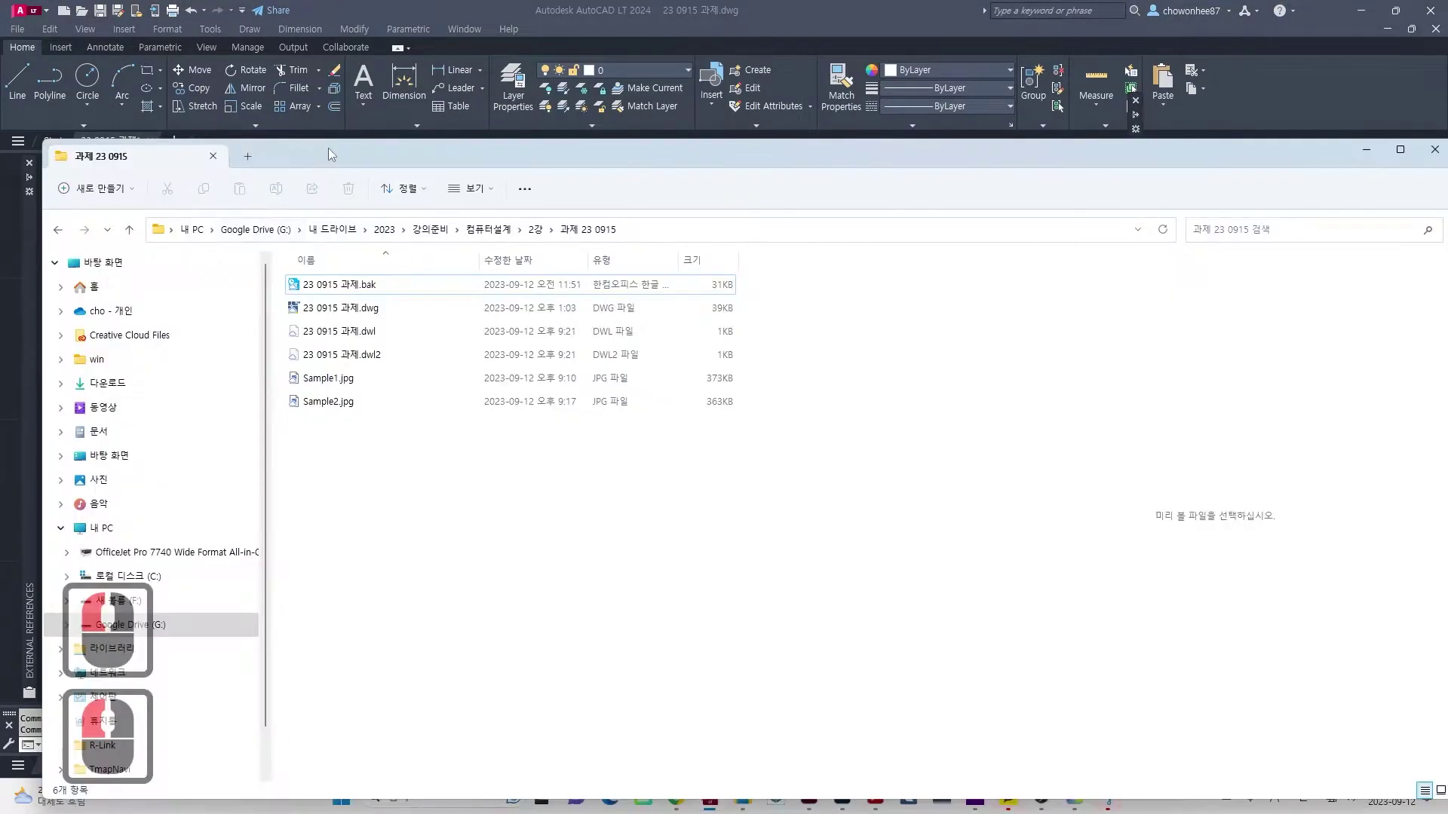
left_click(346, 89)
left_click(381, 220)
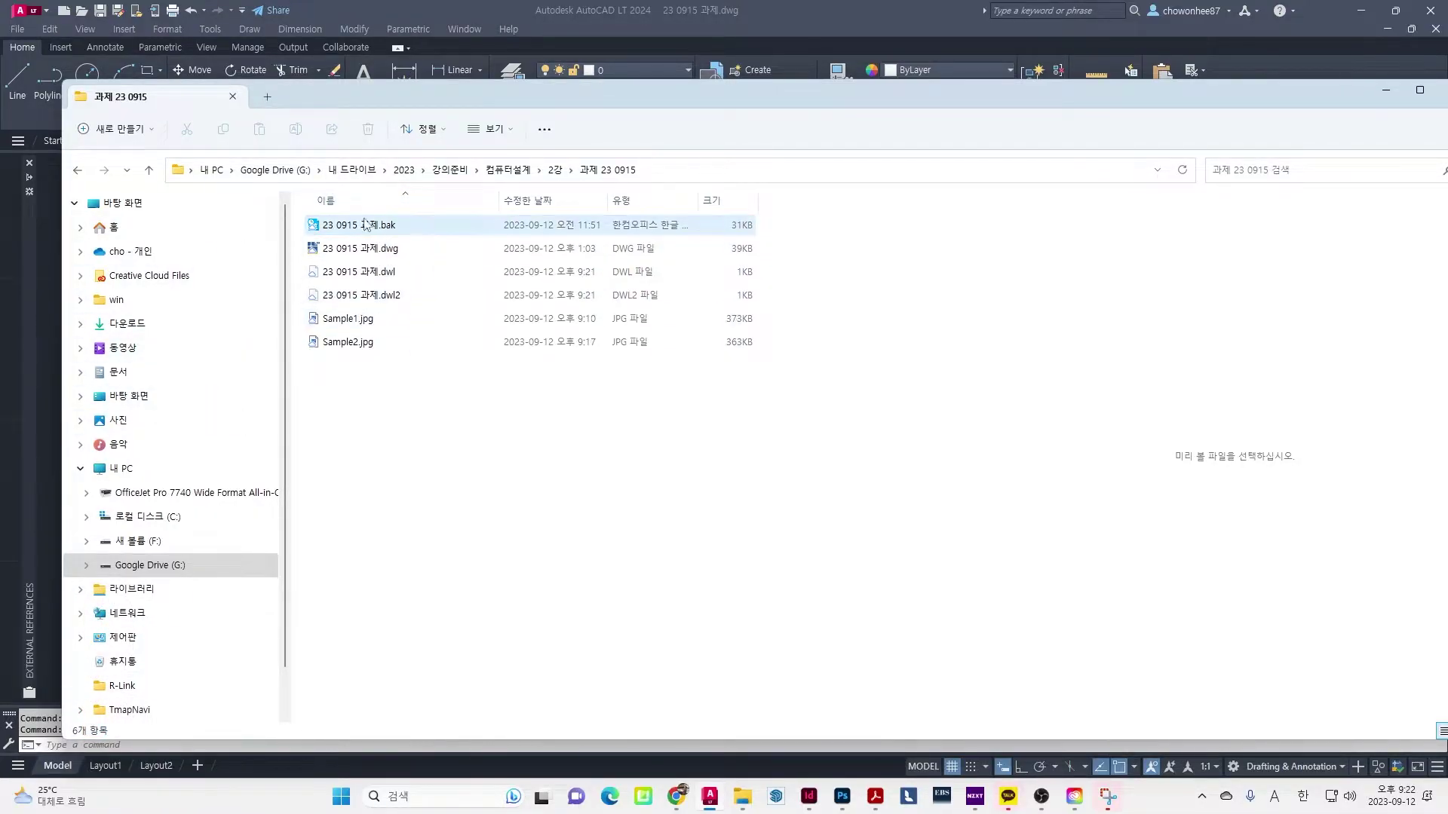
left_click_drag(707, 96, 645, 139)
left_click_drag(1425, 264, 1180, 265)
left_click_drag(1023, 151, 1155, 140)
double_click(1226, 137)
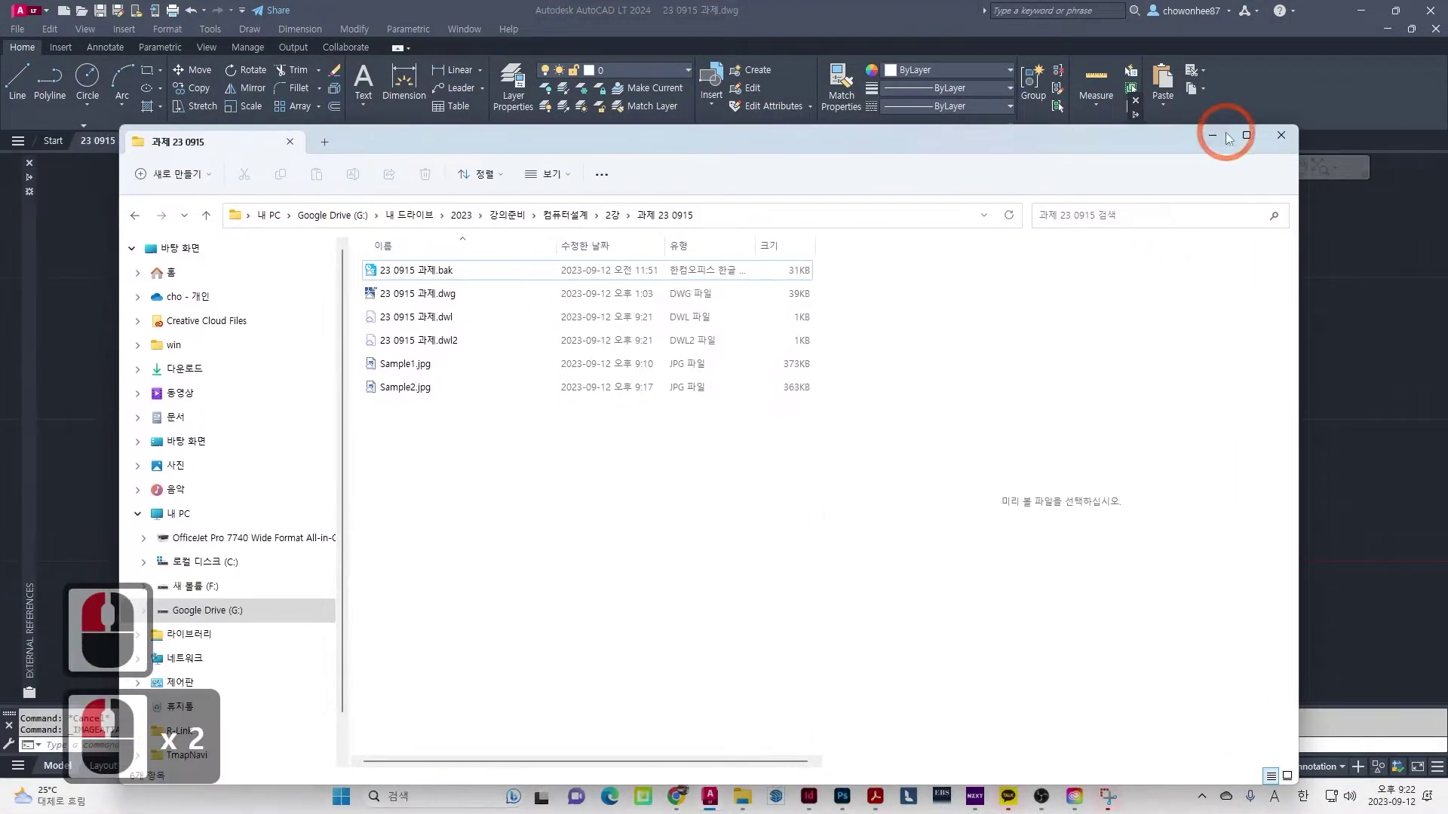
left_click(1215, 138)
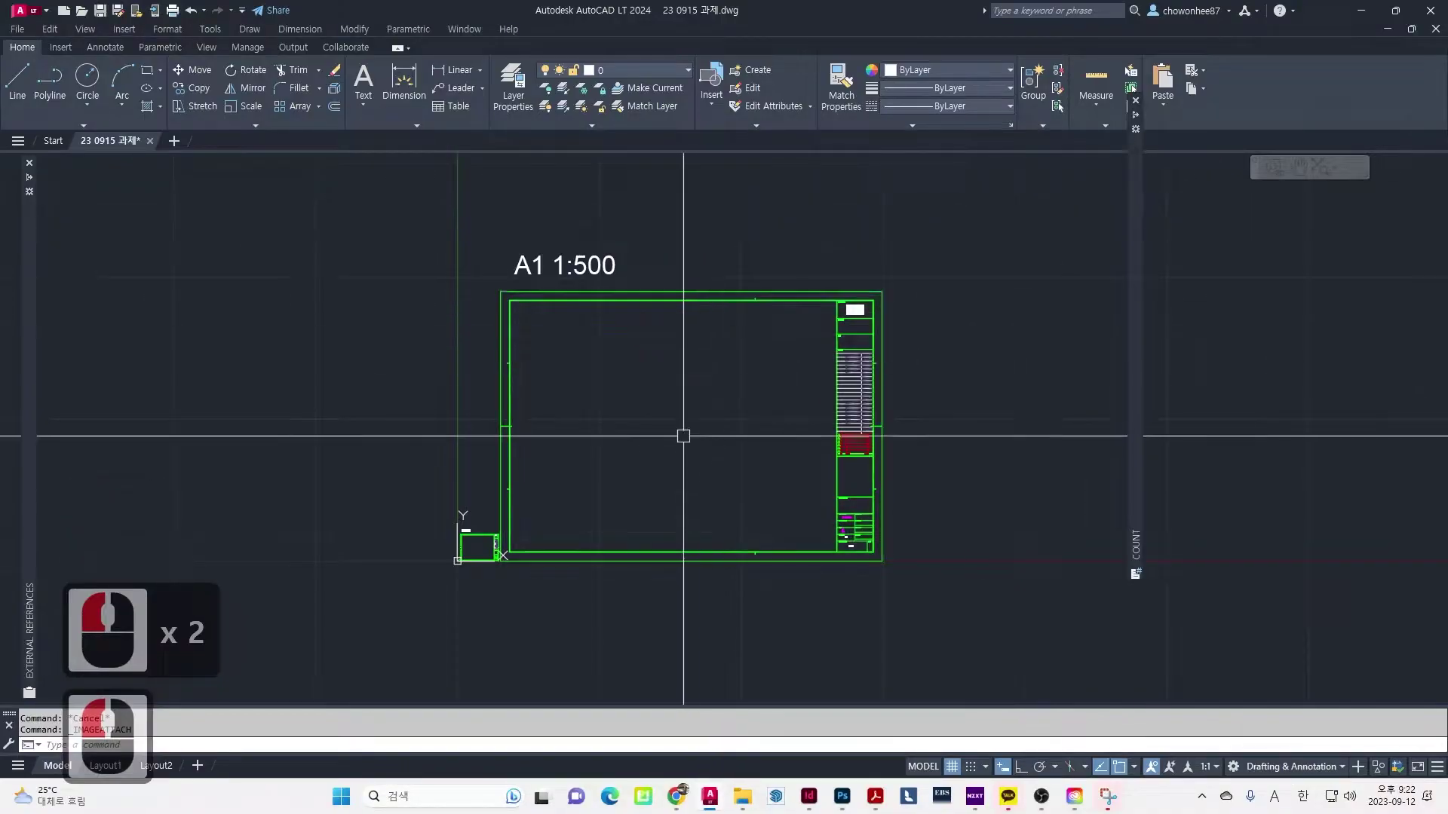
Open the external references with the IMAGE command and detach the unreferenced Sample1 image
middle_click(646, 392)
middle_click(646, 392)
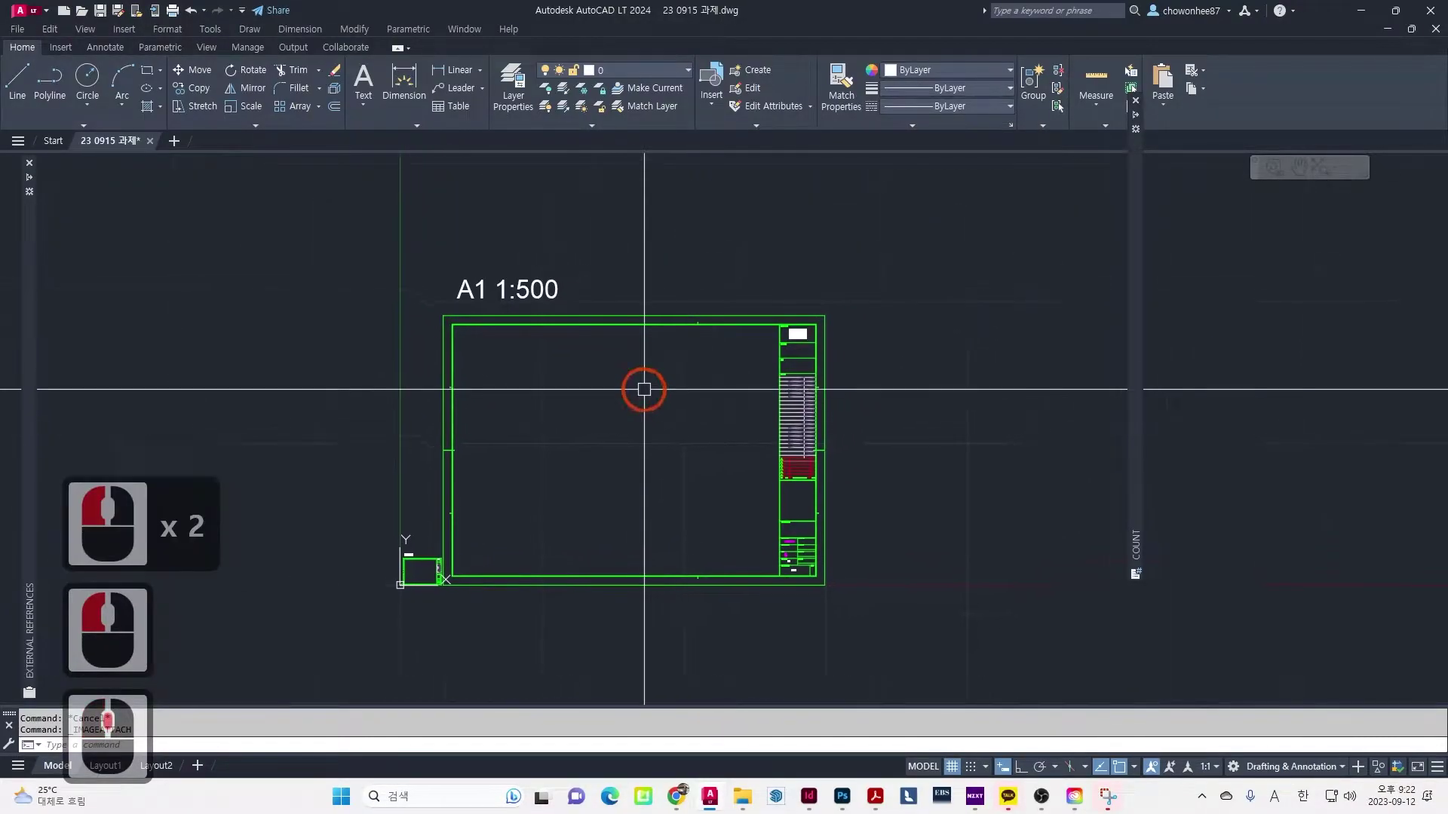
scroll(656, 394, "down", 3)
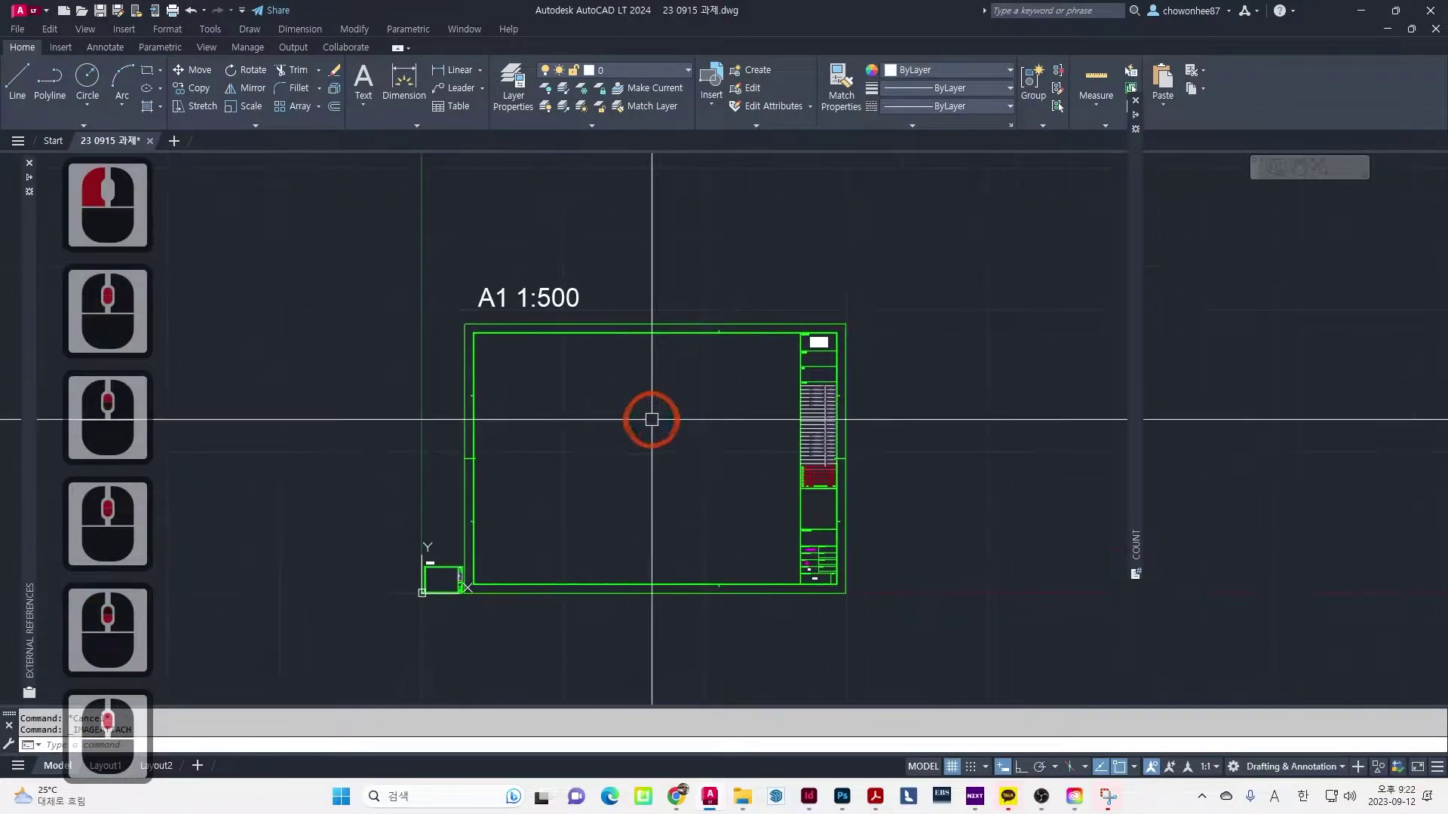
type("mag")
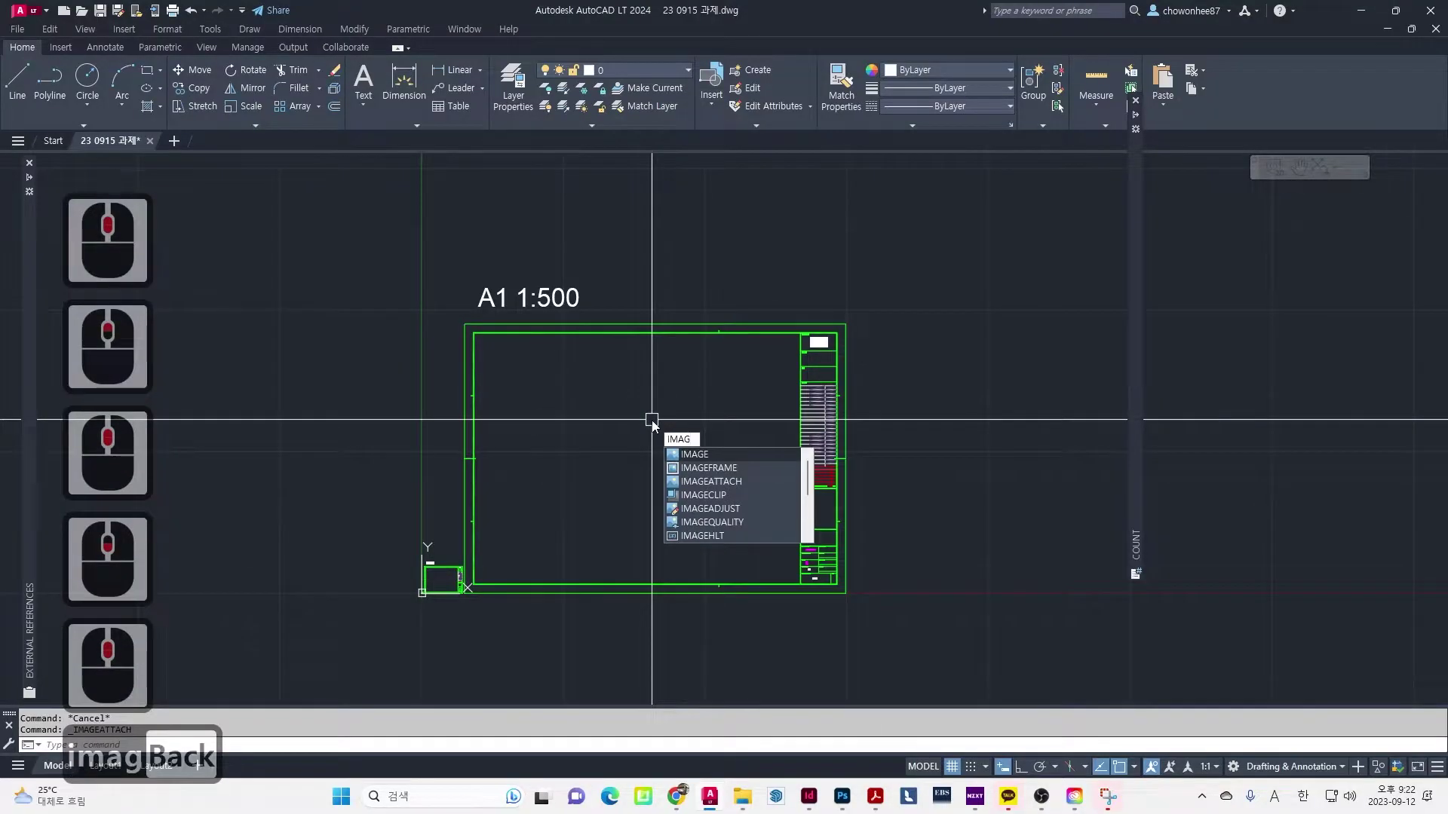
type("e")
key("Return")
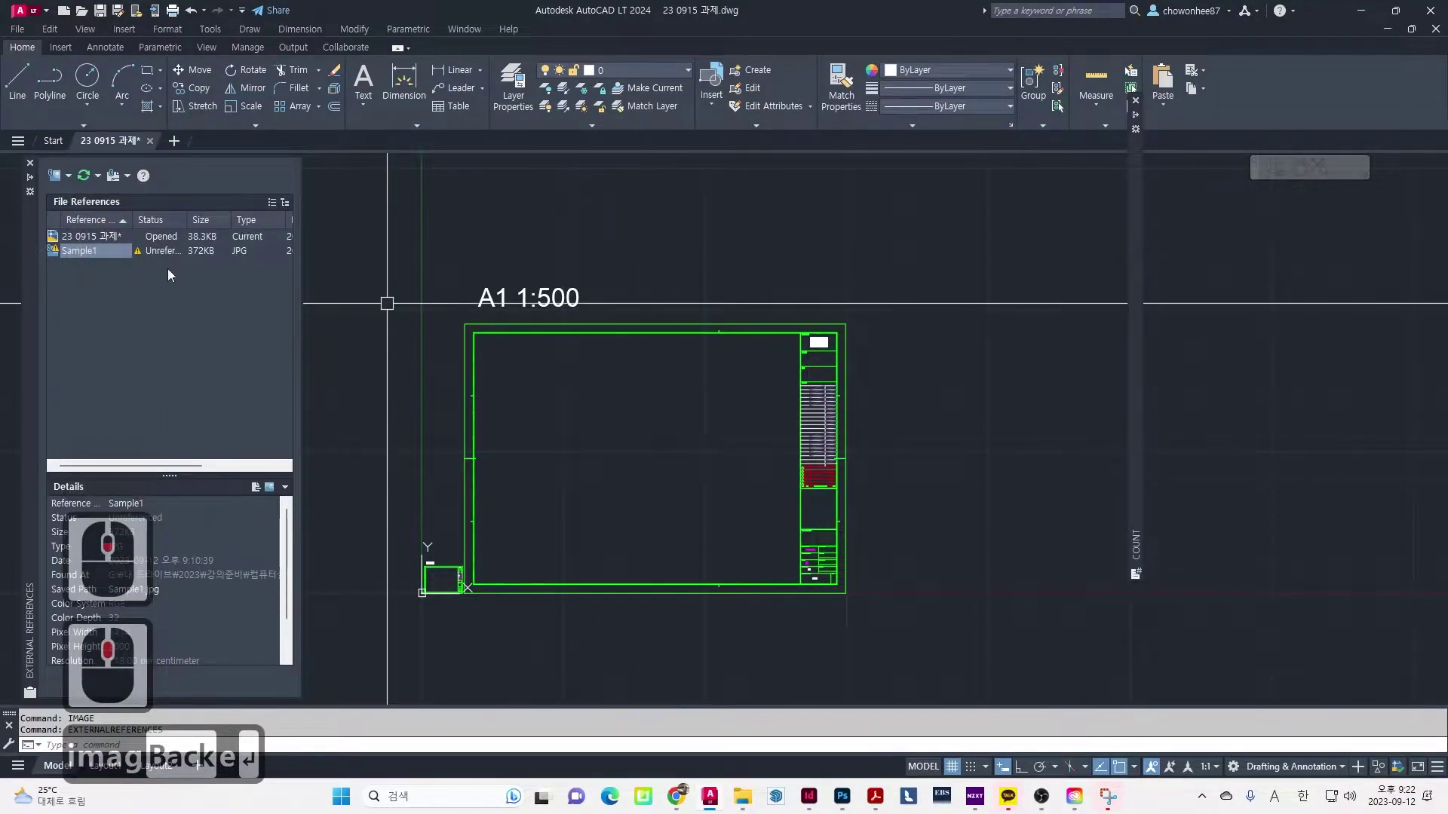
right_click(113, 266)
left_click(146, 336)
left_click(83, 202)
Start attaching an image reference and copy the path of the 과제 23 0915 folder from File Explorer
left_click(68, 176)
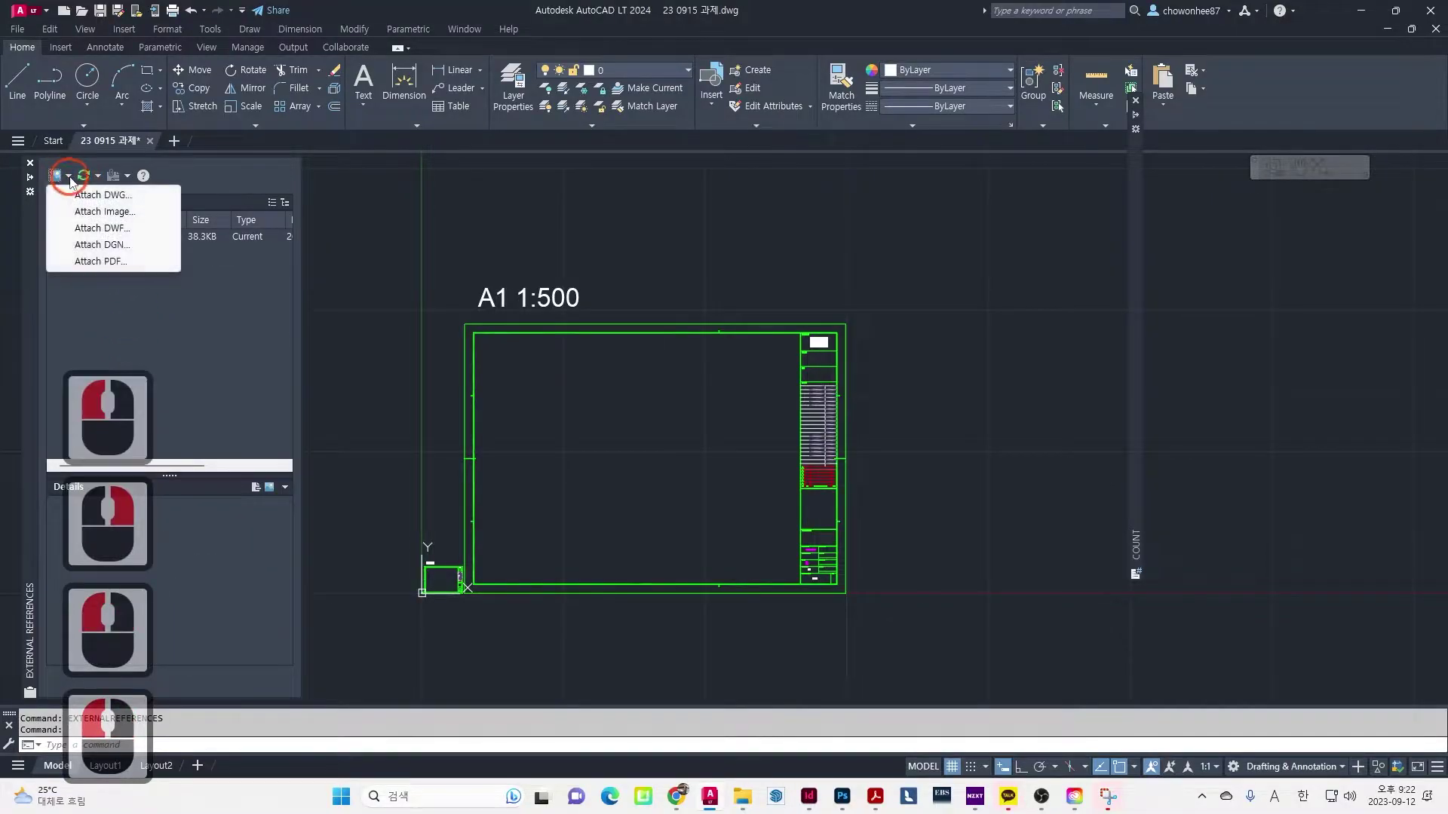
left_click(94, 212)
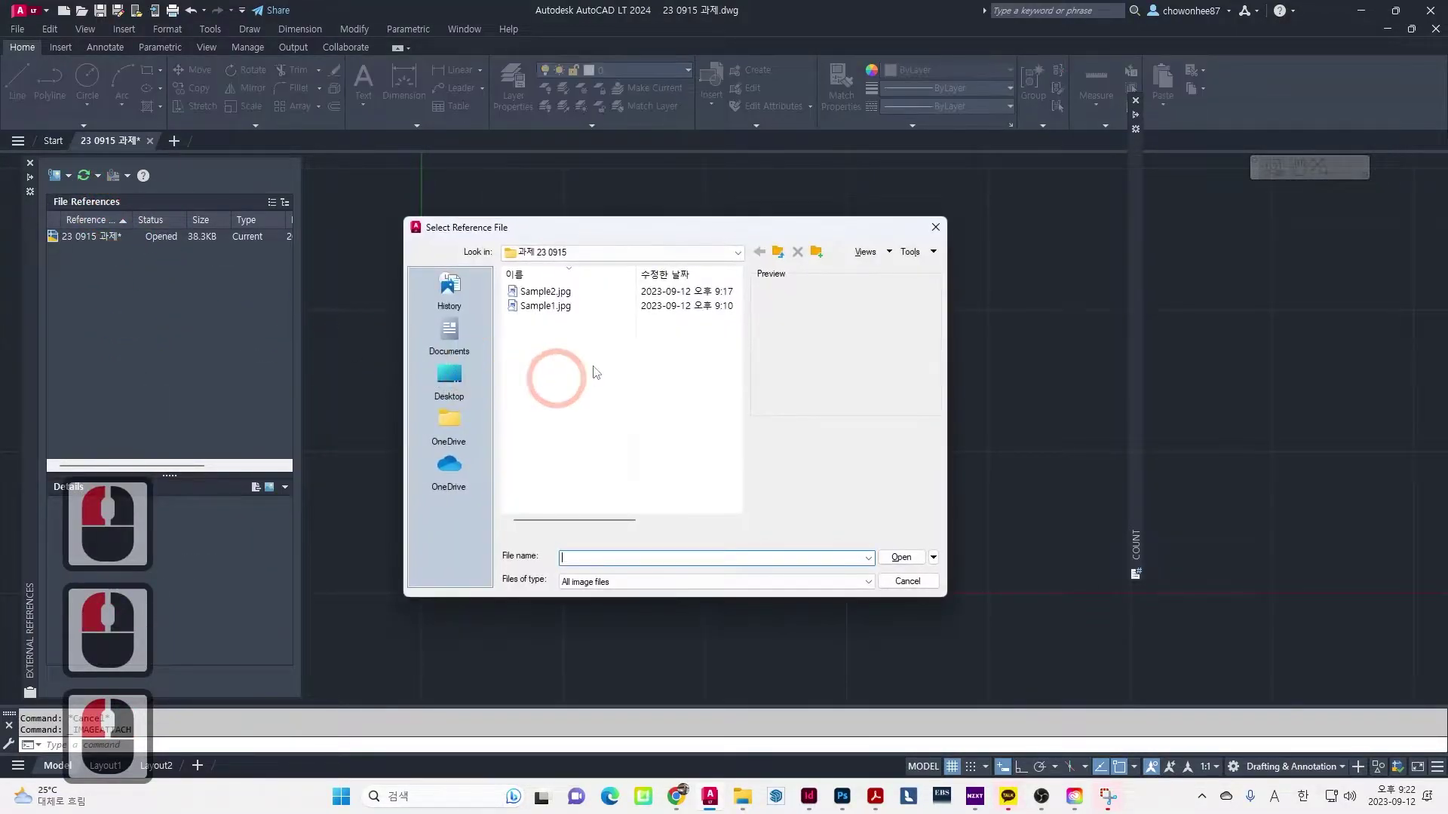
left_click(555, 307)
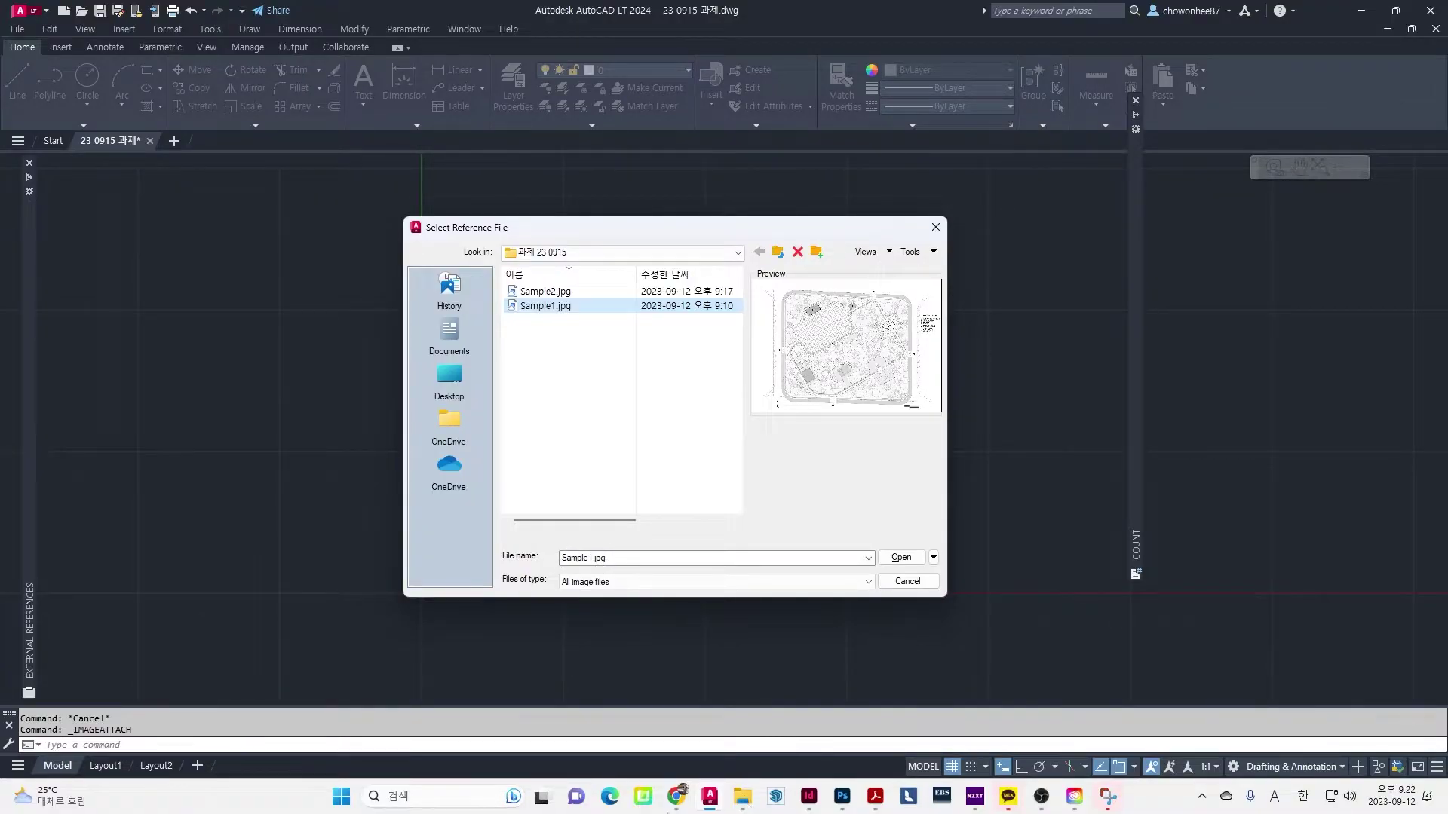
left_click(106, 735)
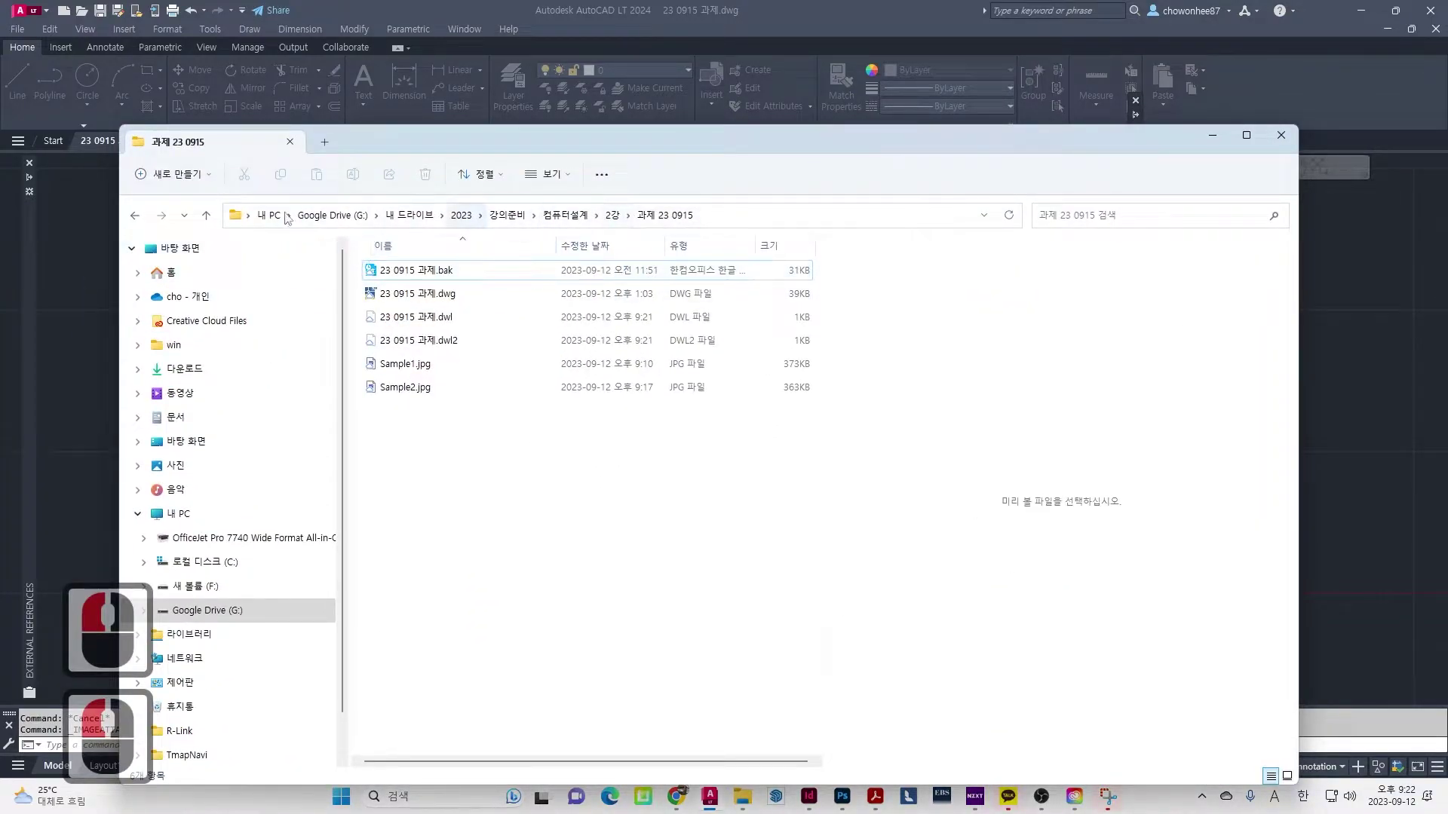
left_click(709, 215)
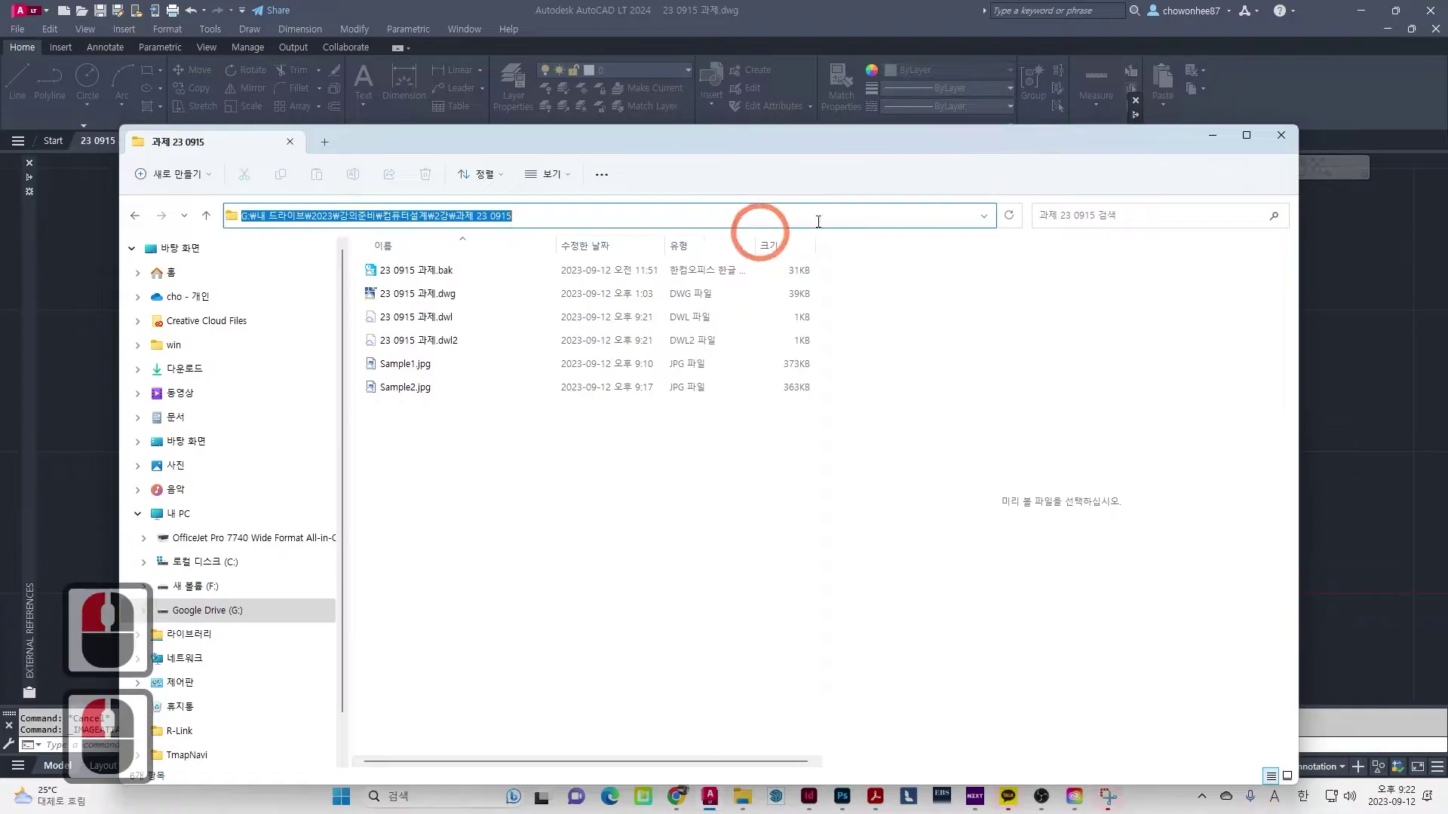
key("ctrl+c")
left_click(1212, 135)
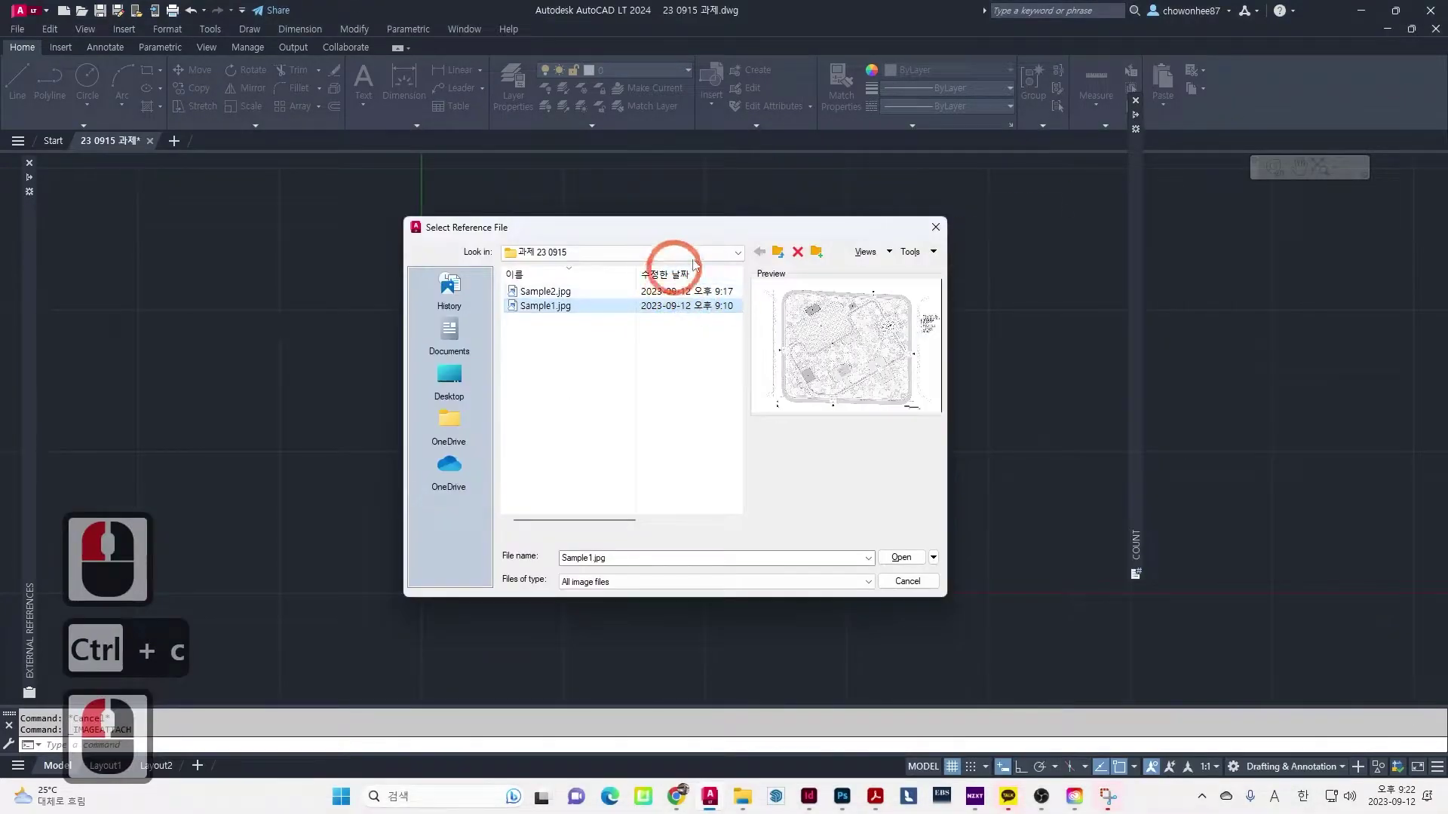
Browse the reference file selection to the 과제 23 0915 folder using the copied folder path as the file name
left_click(739, 252)
left_click(556, 263)
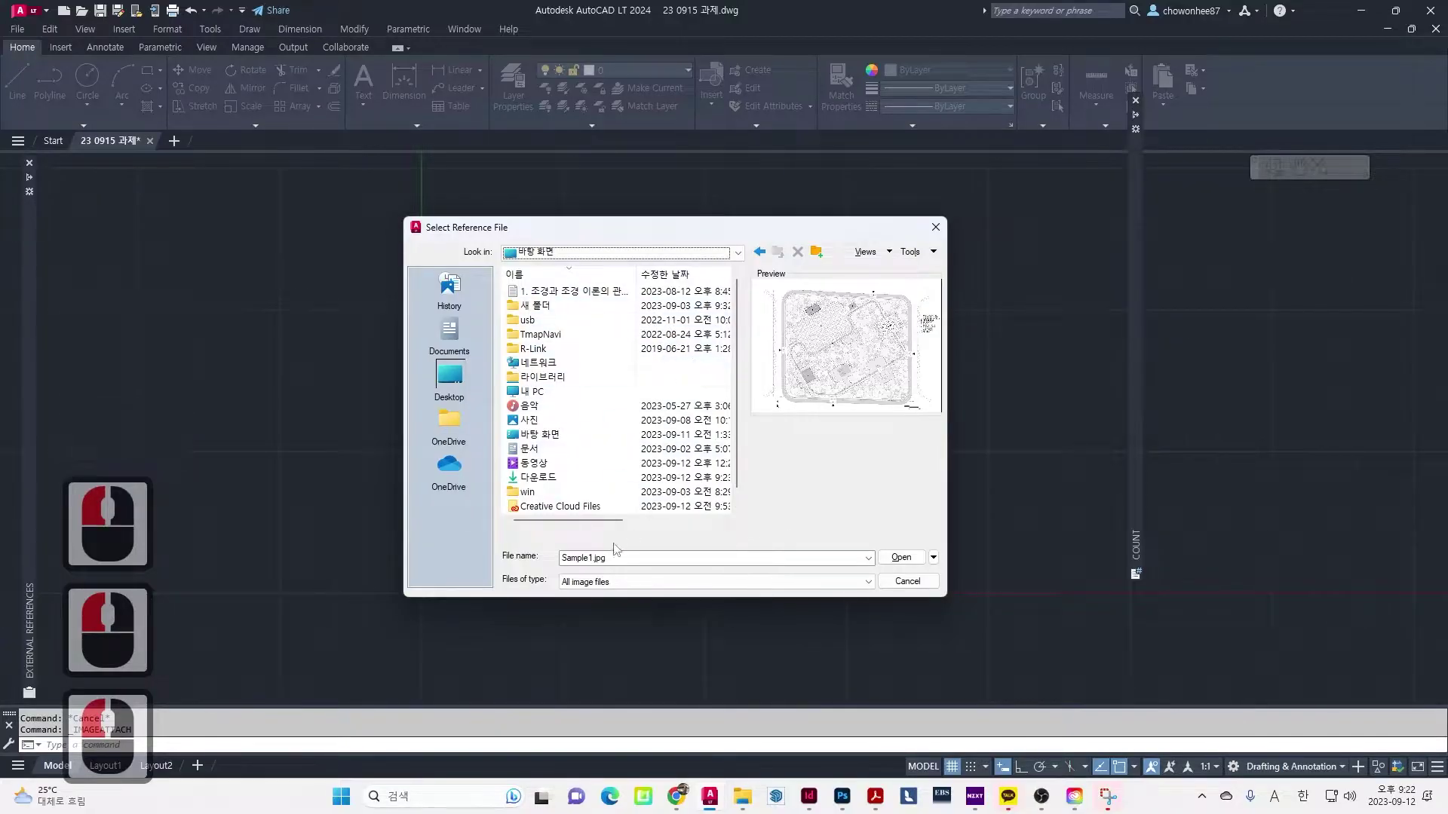
double_click(596, 558)
key("BackSpace")
key("ctrl+v")
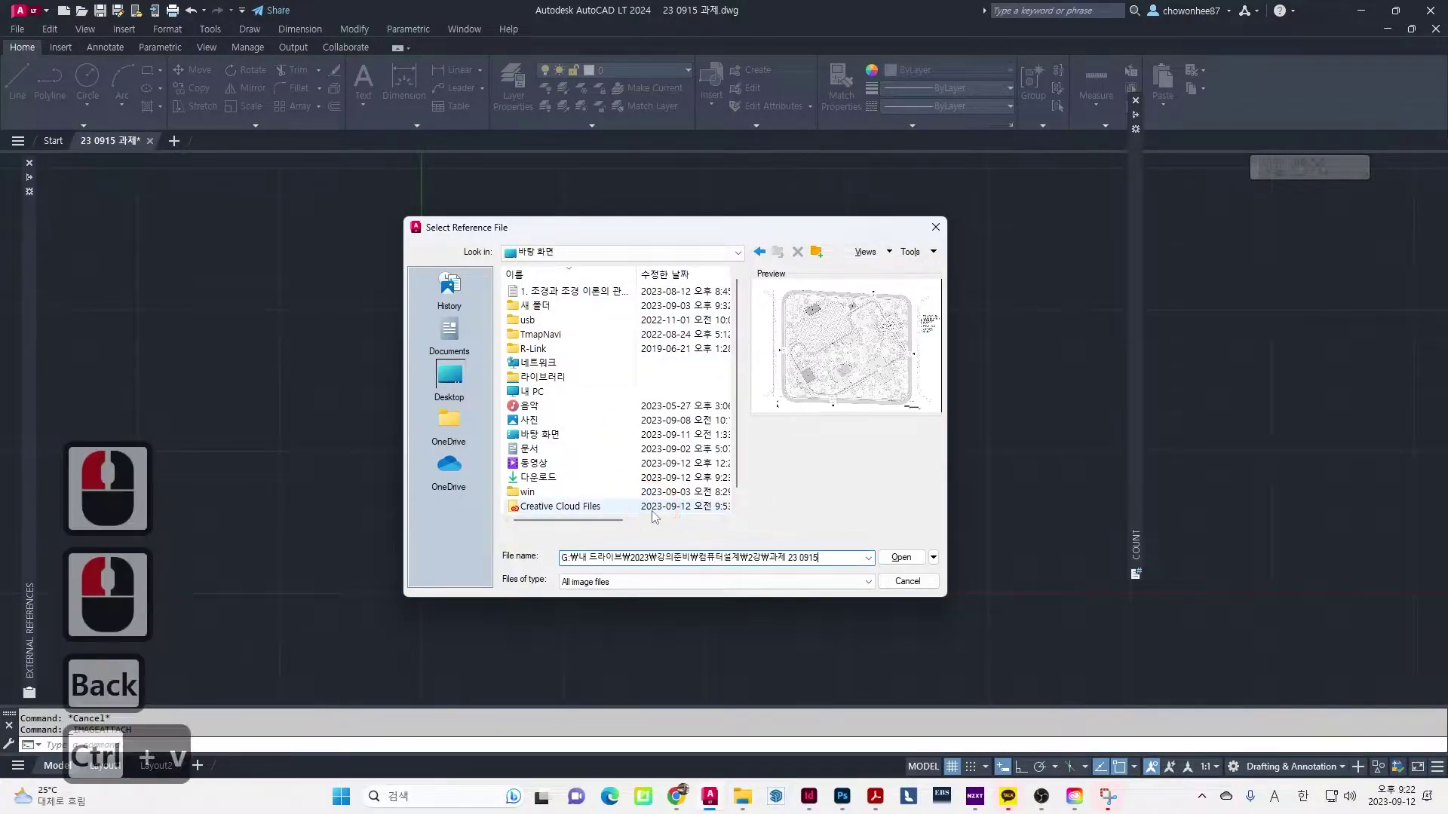
key("Return")
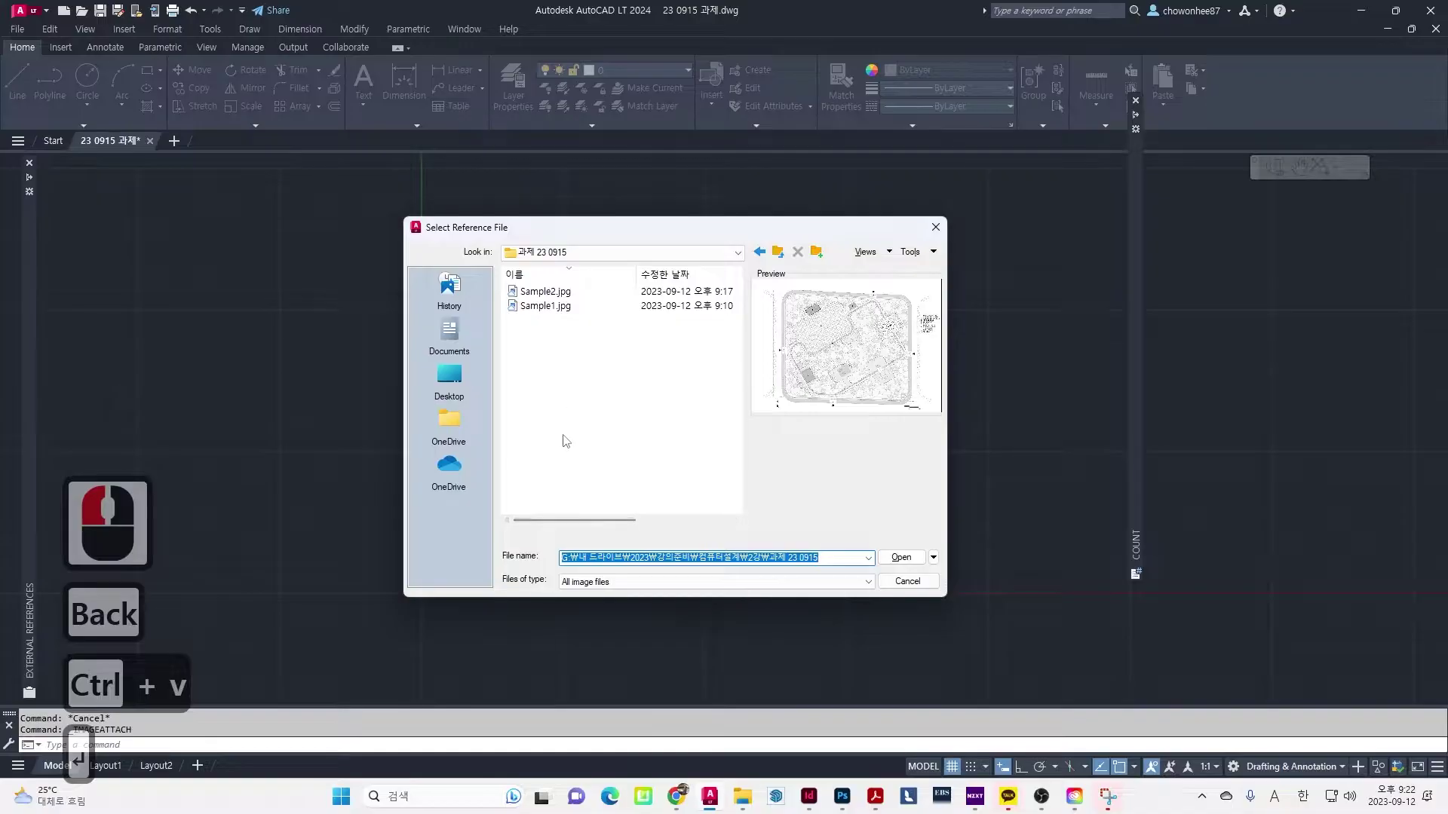
Choose Sample1.jpg as the reference image and attach it with the path type set to No path
left_click(545, 306)
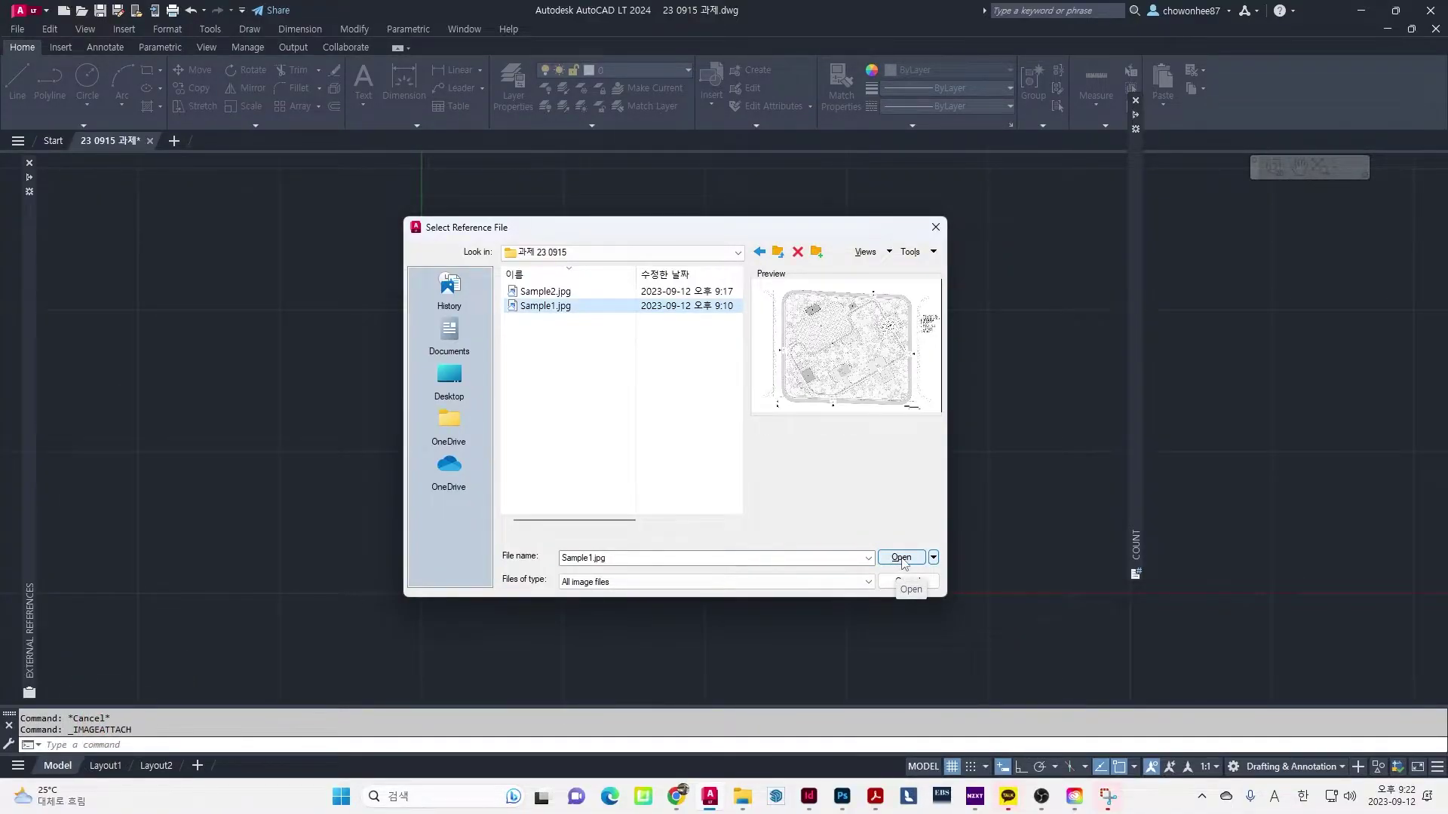
left_click(903, 560)
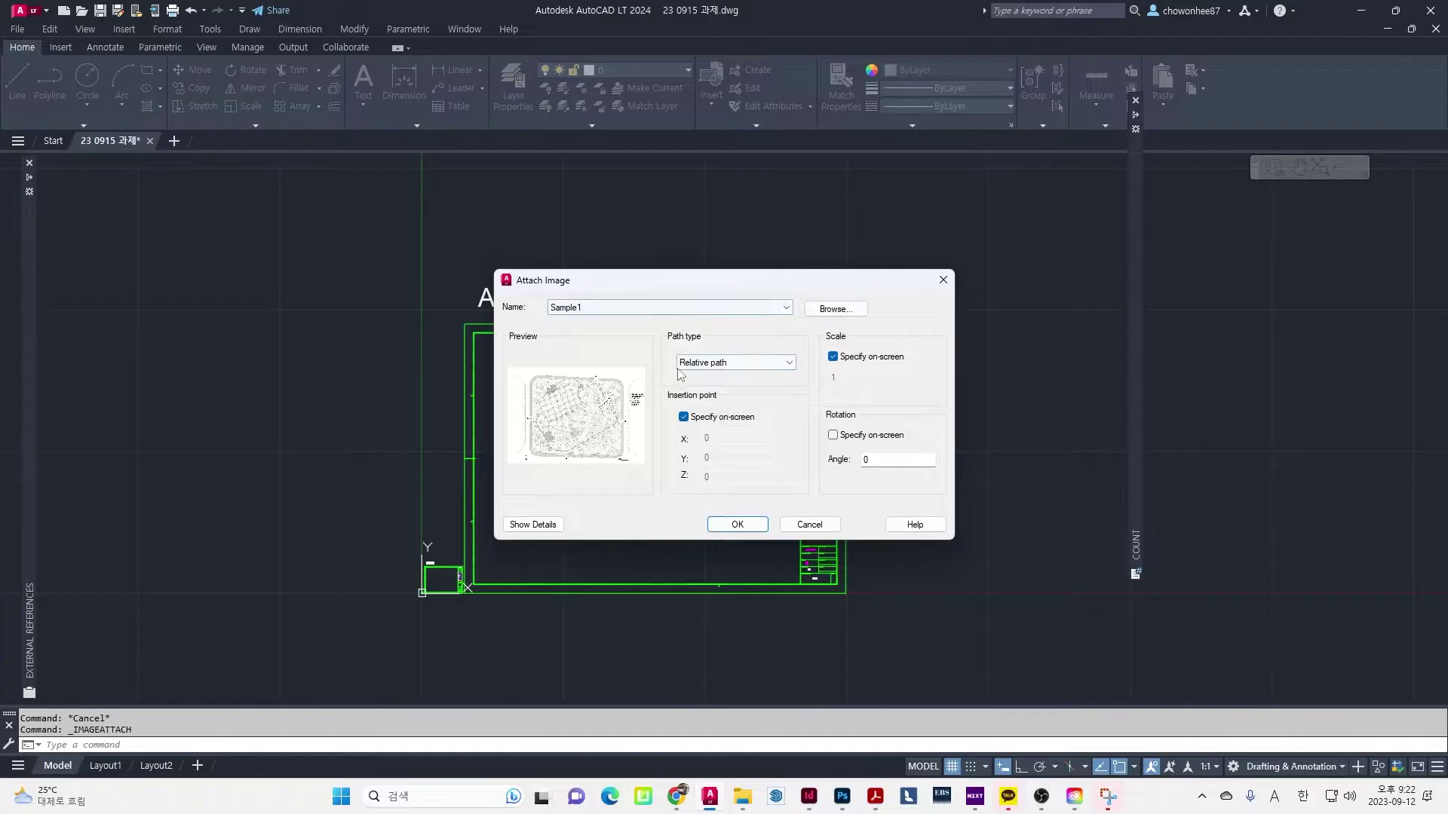
left_click(748, 363)
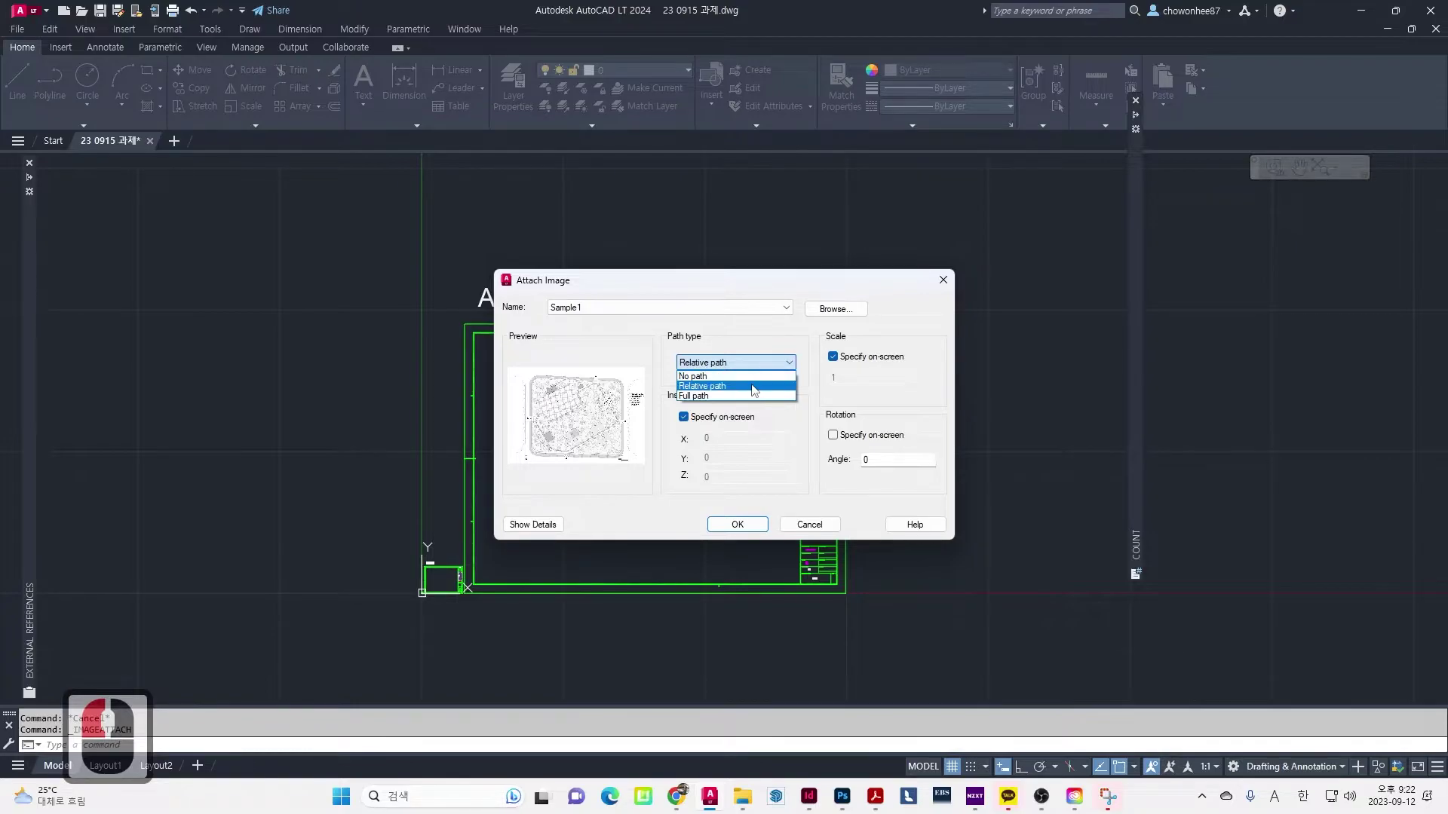
left_click(704, 377)
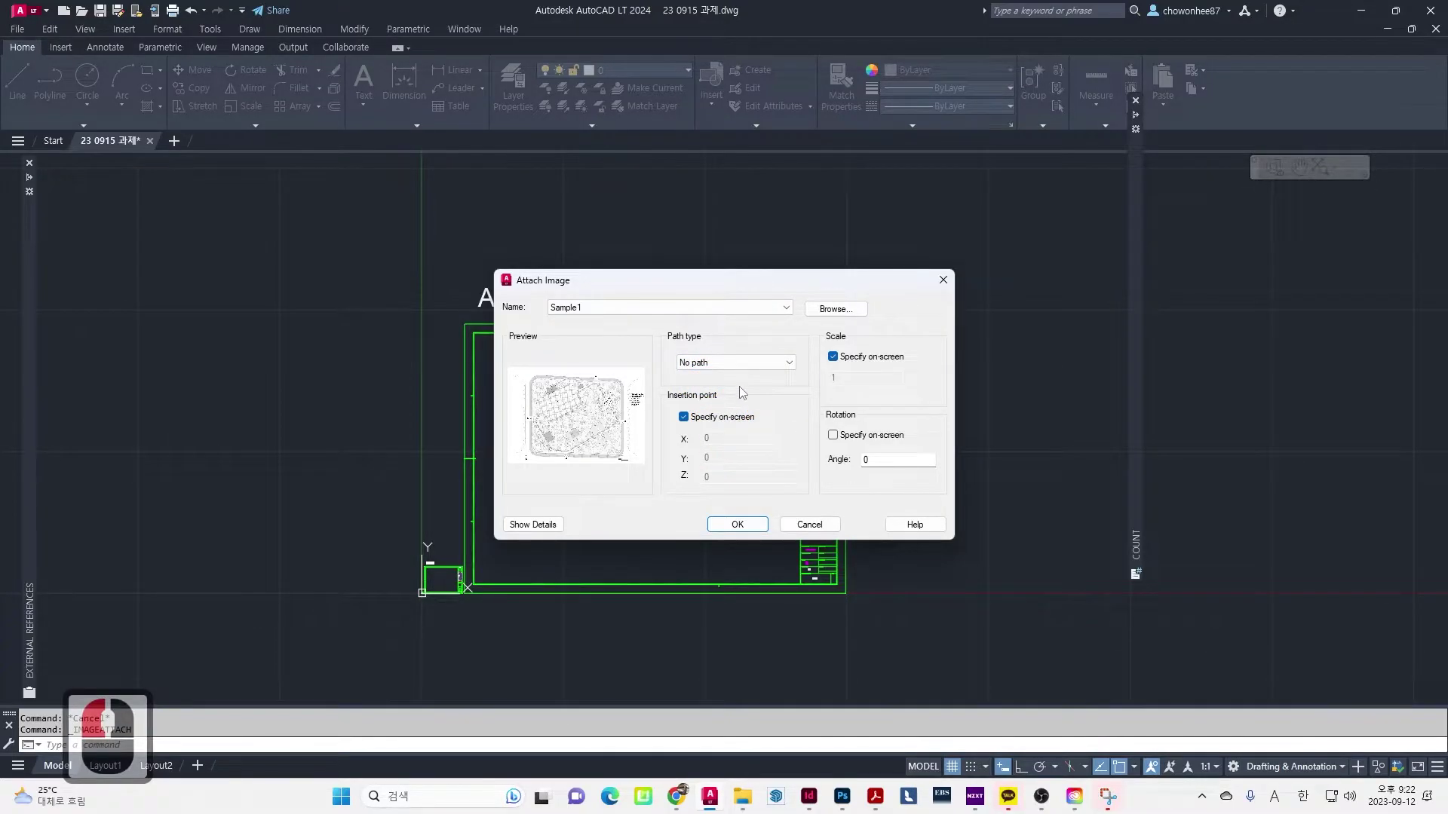
left_click(738, 526)
Place the Sample1 image just above the A1 1:500 sheet's upper edge and set its scale freehand on screen
scroll(685, 310, "up", 2)
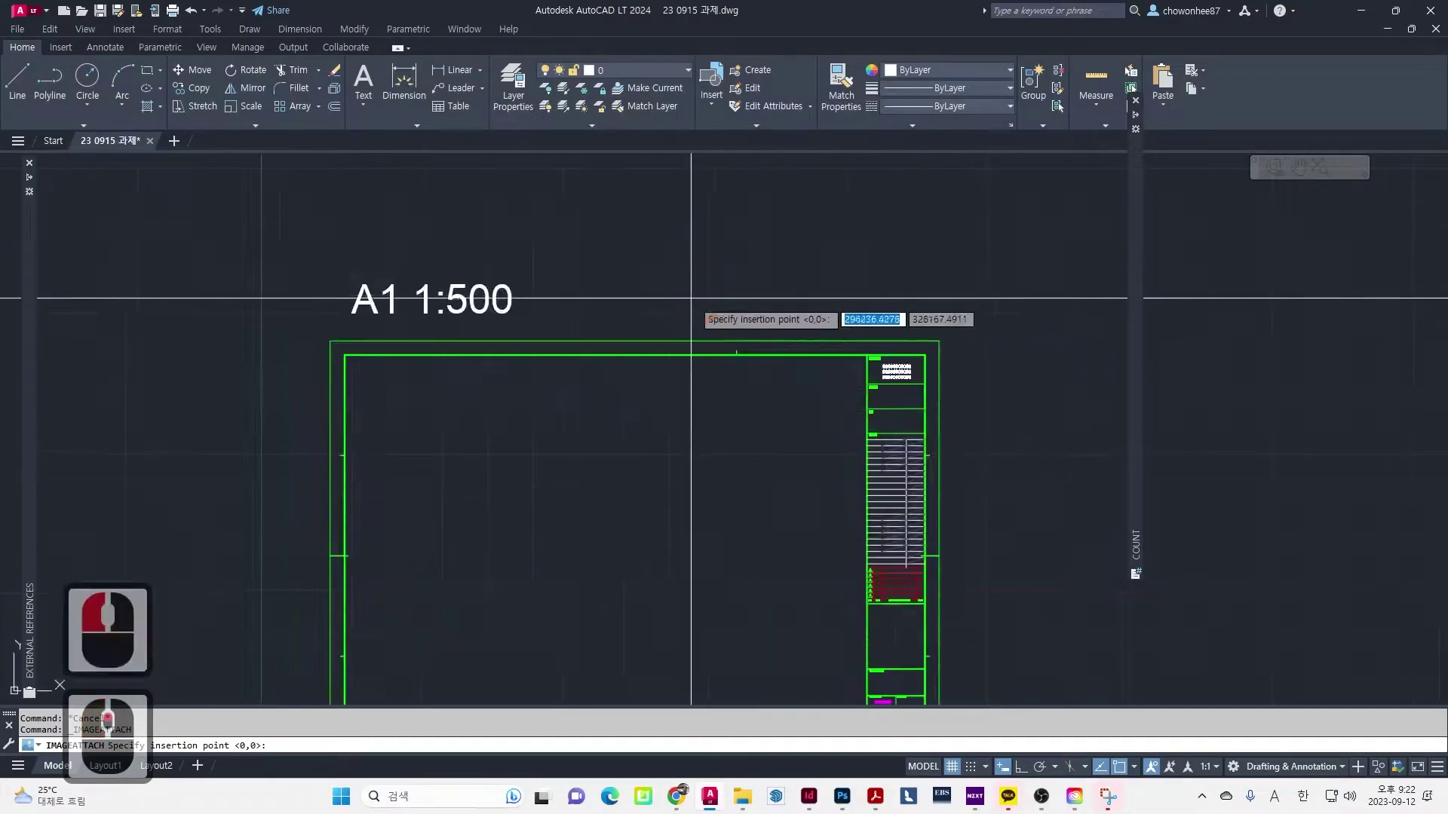
scroll(654, 324, "up", 3)
left_click(627, 340)
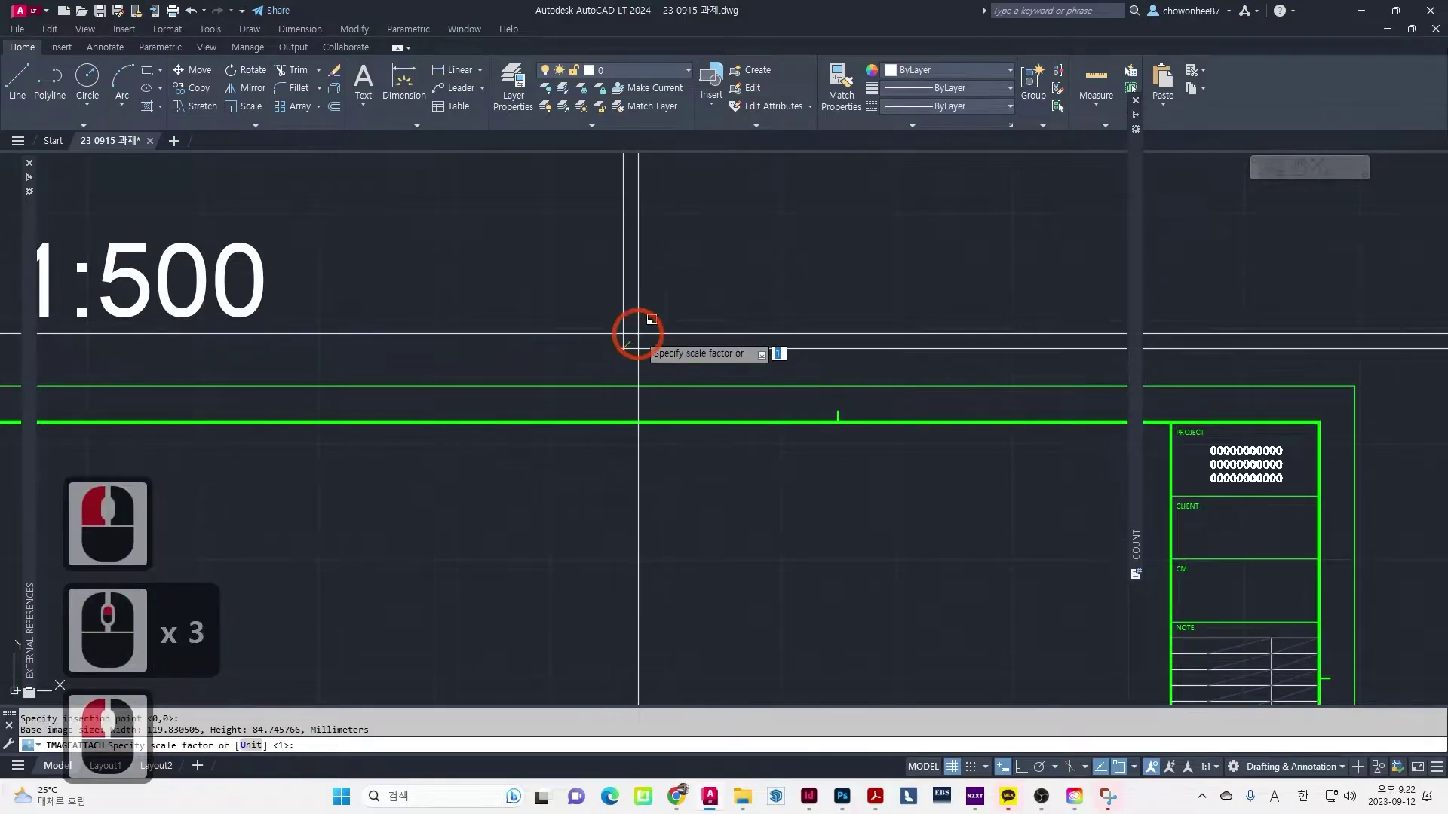
scroll(631, 339, "up", 3)
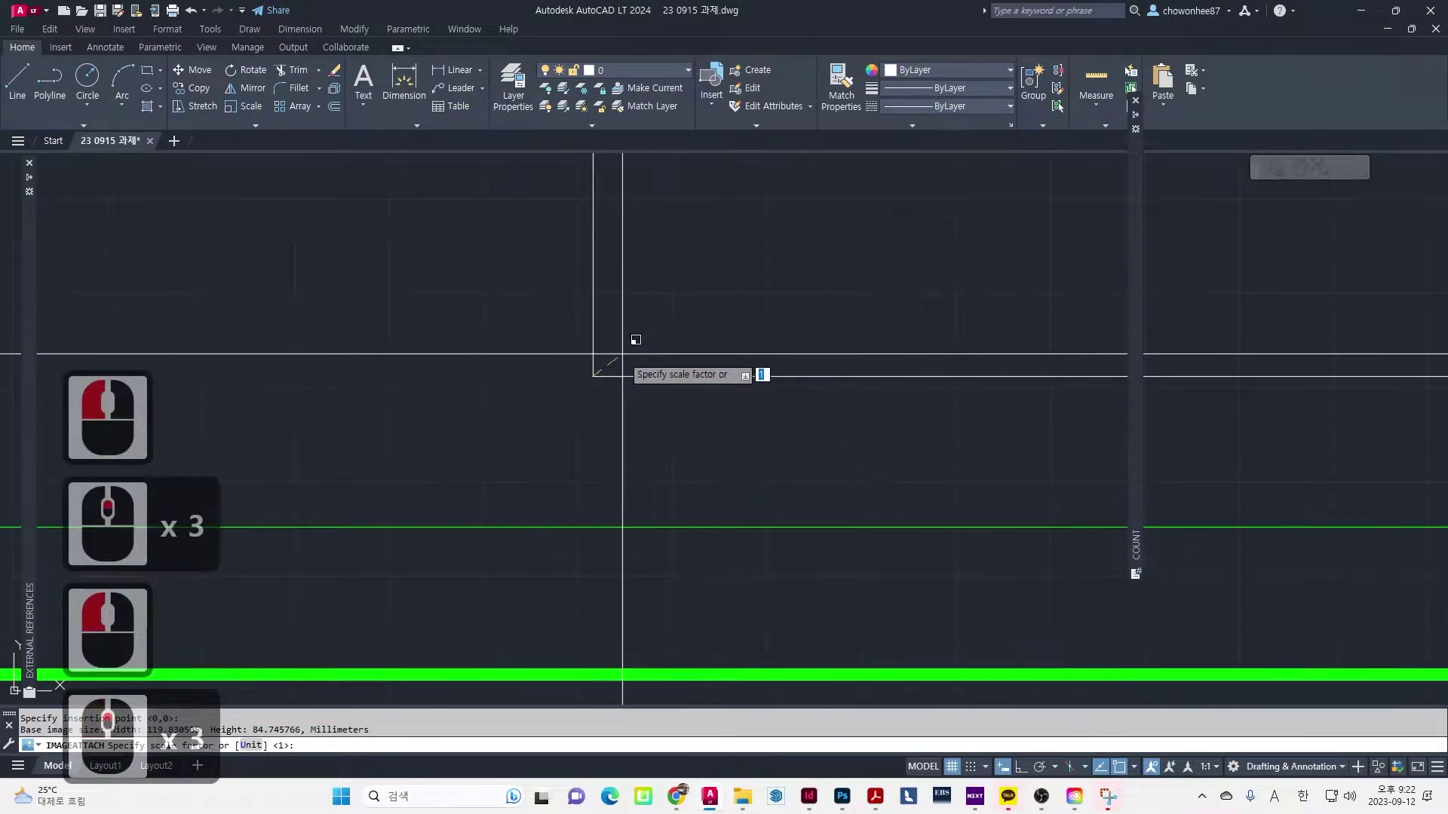
scroll(604, 369, "down", 3)
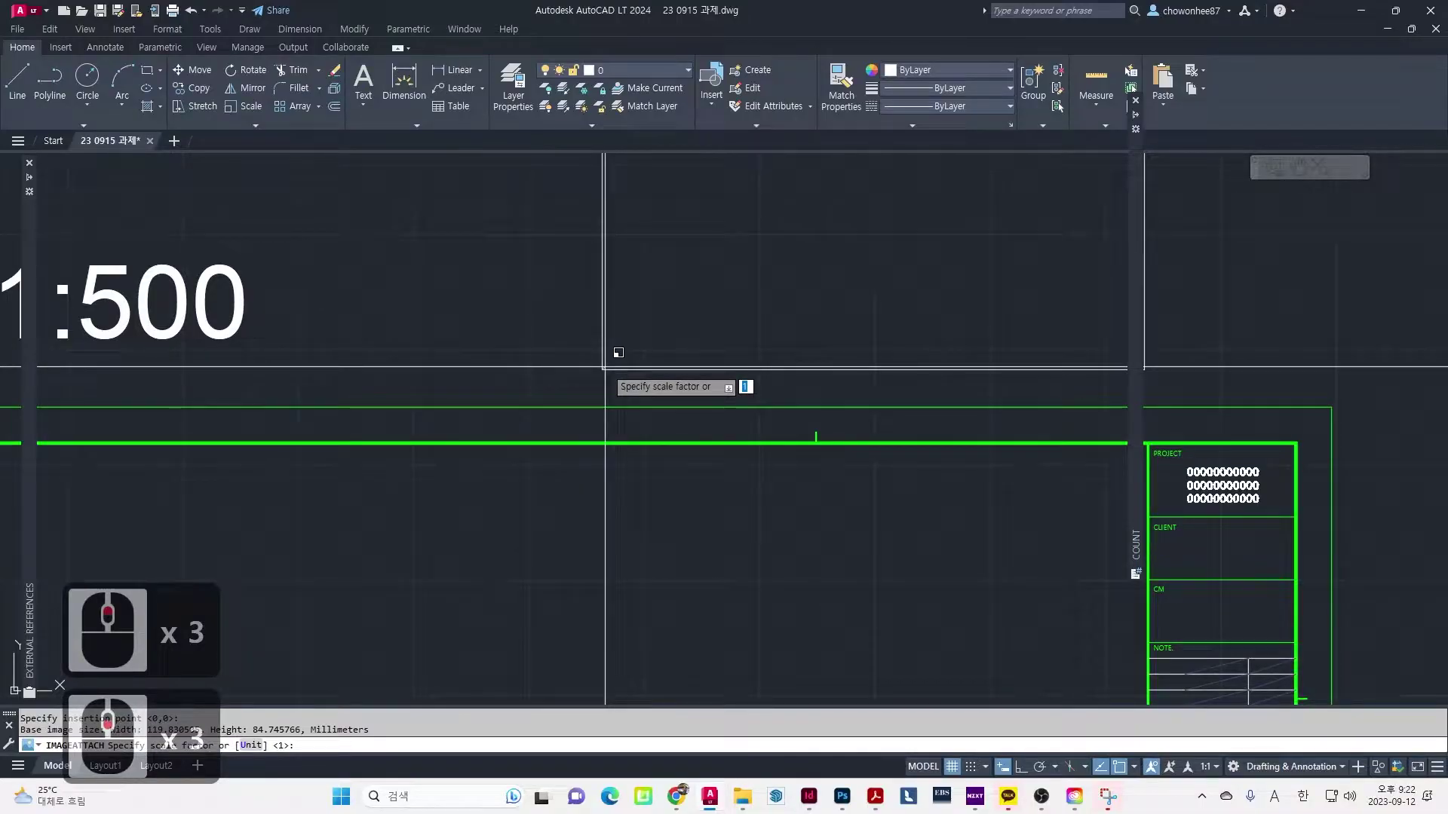
left_click(602, 357)
scroll(722, 322, "down", 3)
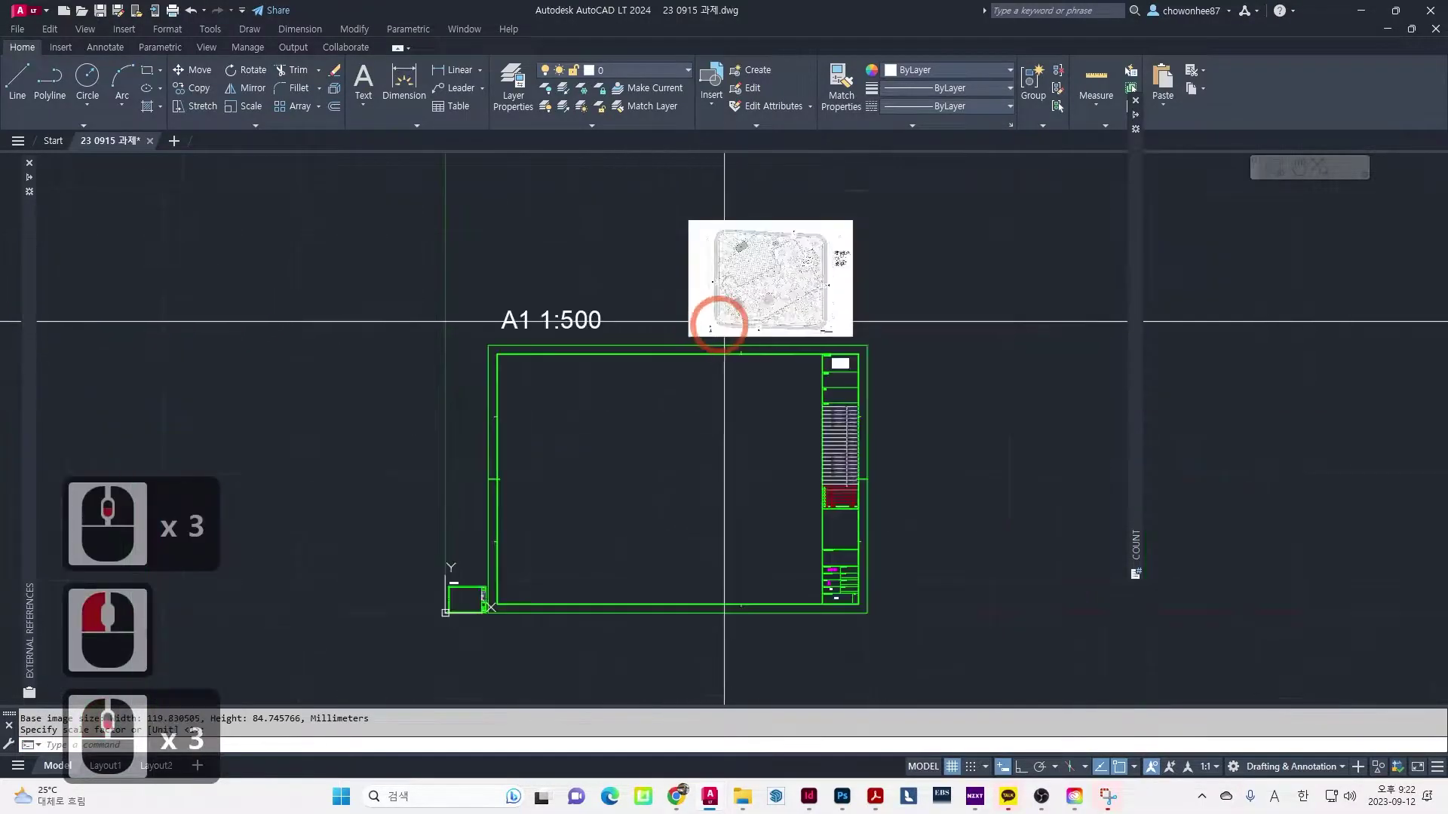
key("Escape")
key("Escape")
Examine the 0–15 m scale bar at the lower-right corner of the site plan image
middle_click_drag(847, 382, 795, 404)
scroll(695, 402, "up", 4)
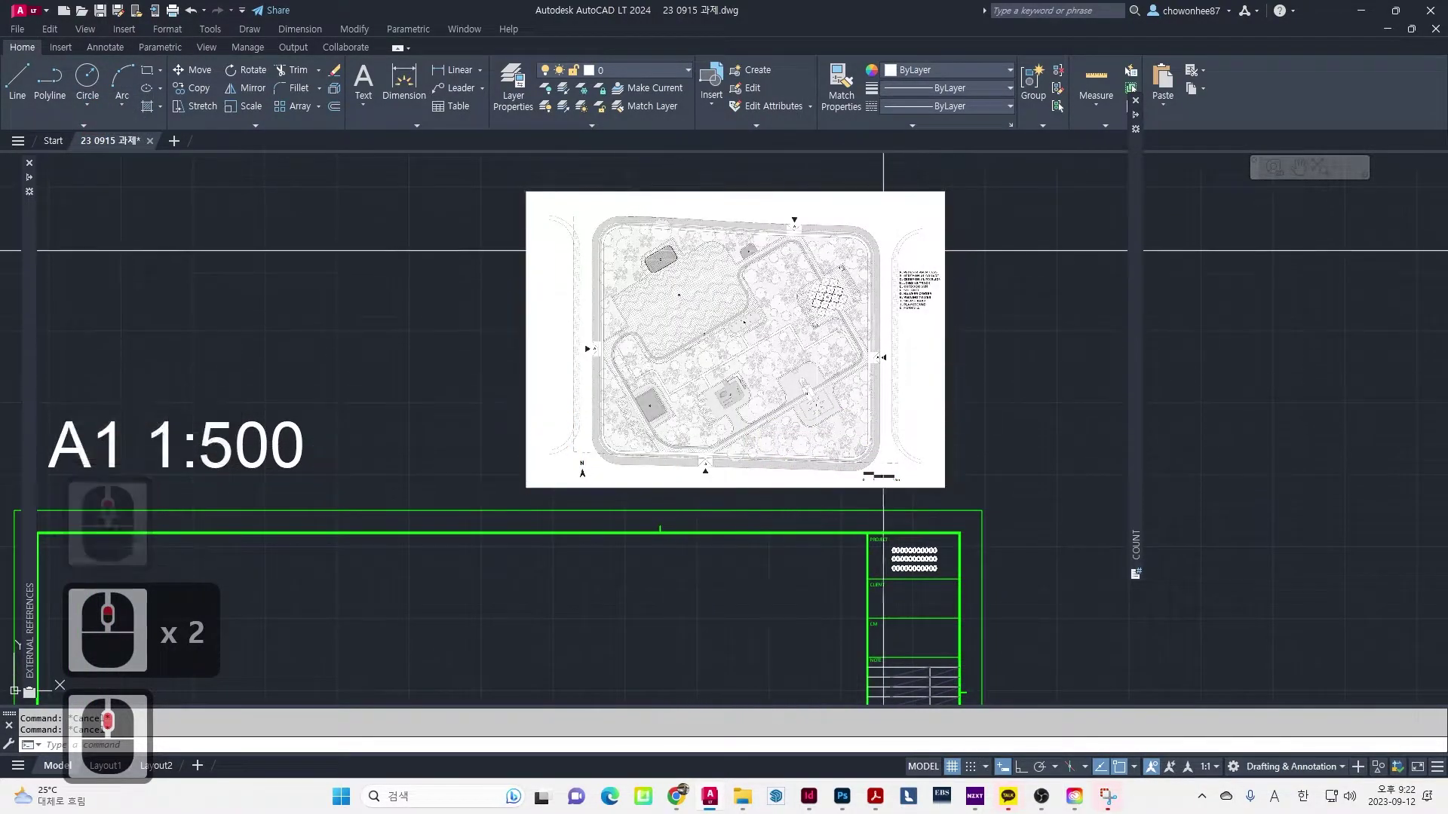
middle_click_drag(862, 410, 872, 462)
scroll(873, 462, "up", 3)
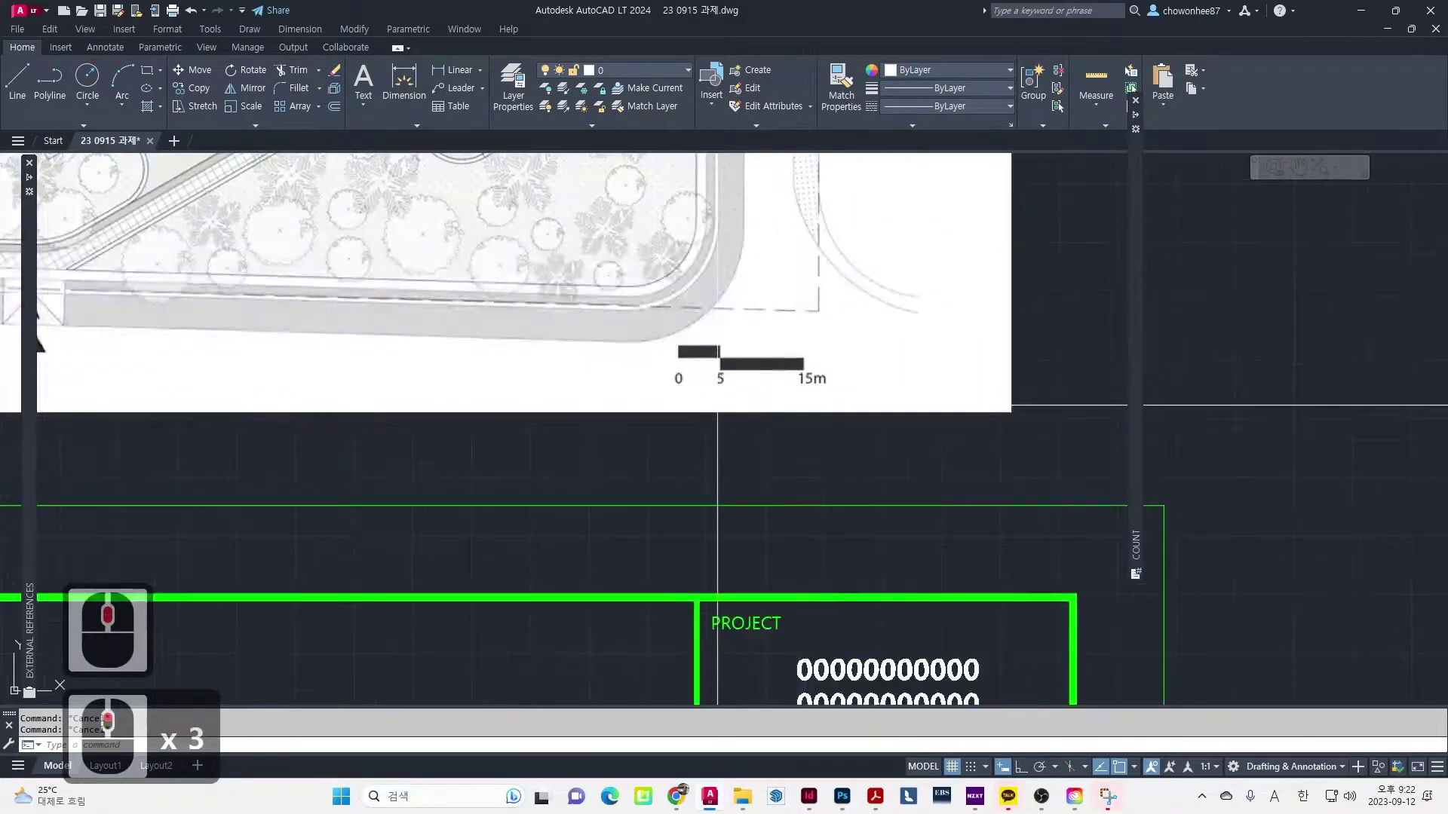
scroll(717, 405, "down", 4)
scroll(727, 410, "up", 4)
middle_click_drag(666, 517, 698, 355)
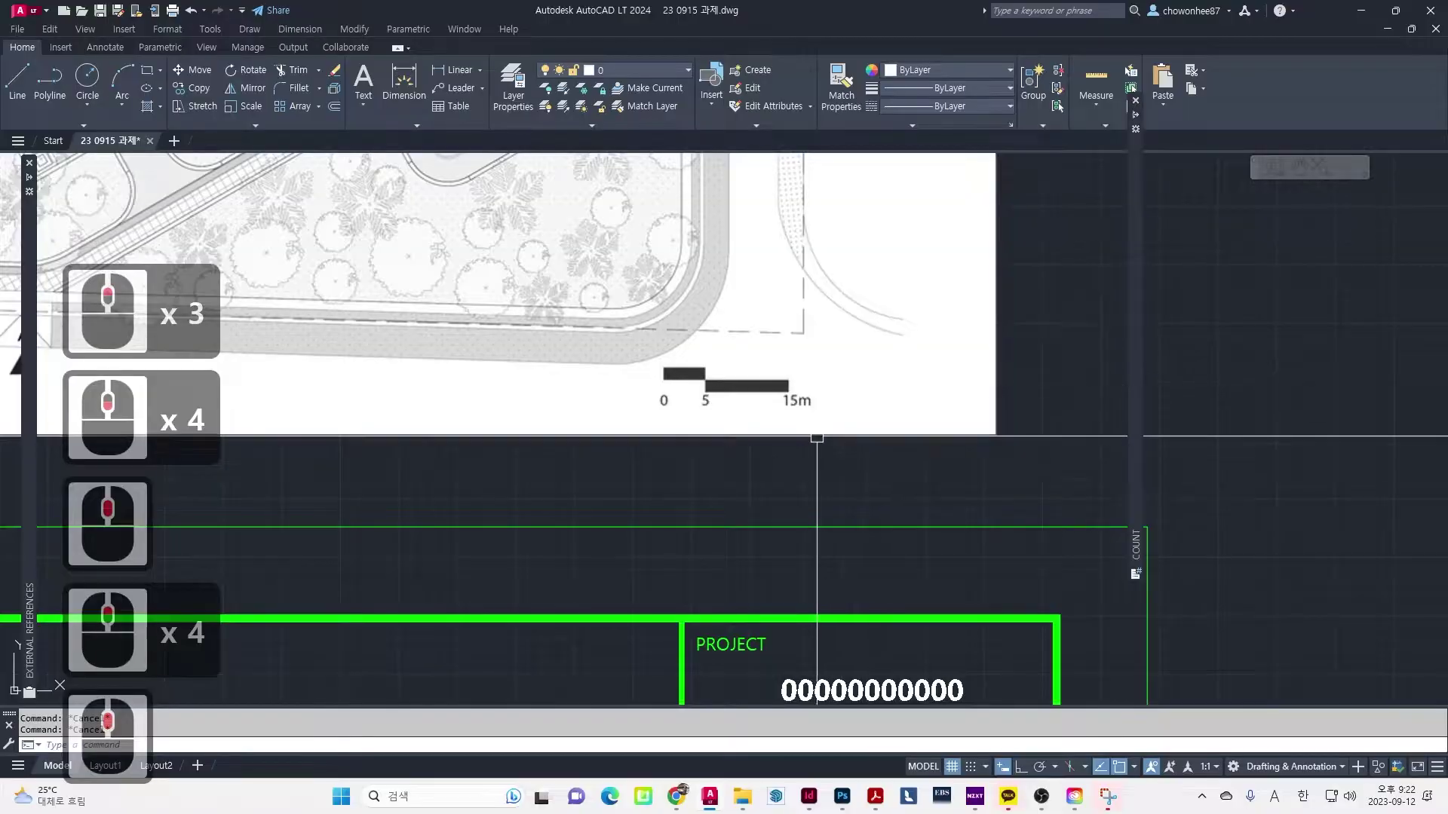
mouse_move(709, 472)
middle_mouse_down()
mouse_move(746, 462)
mouse_move(728, 506)
mouse_move(742, 492)
middle_mouse_up()
type("pl")
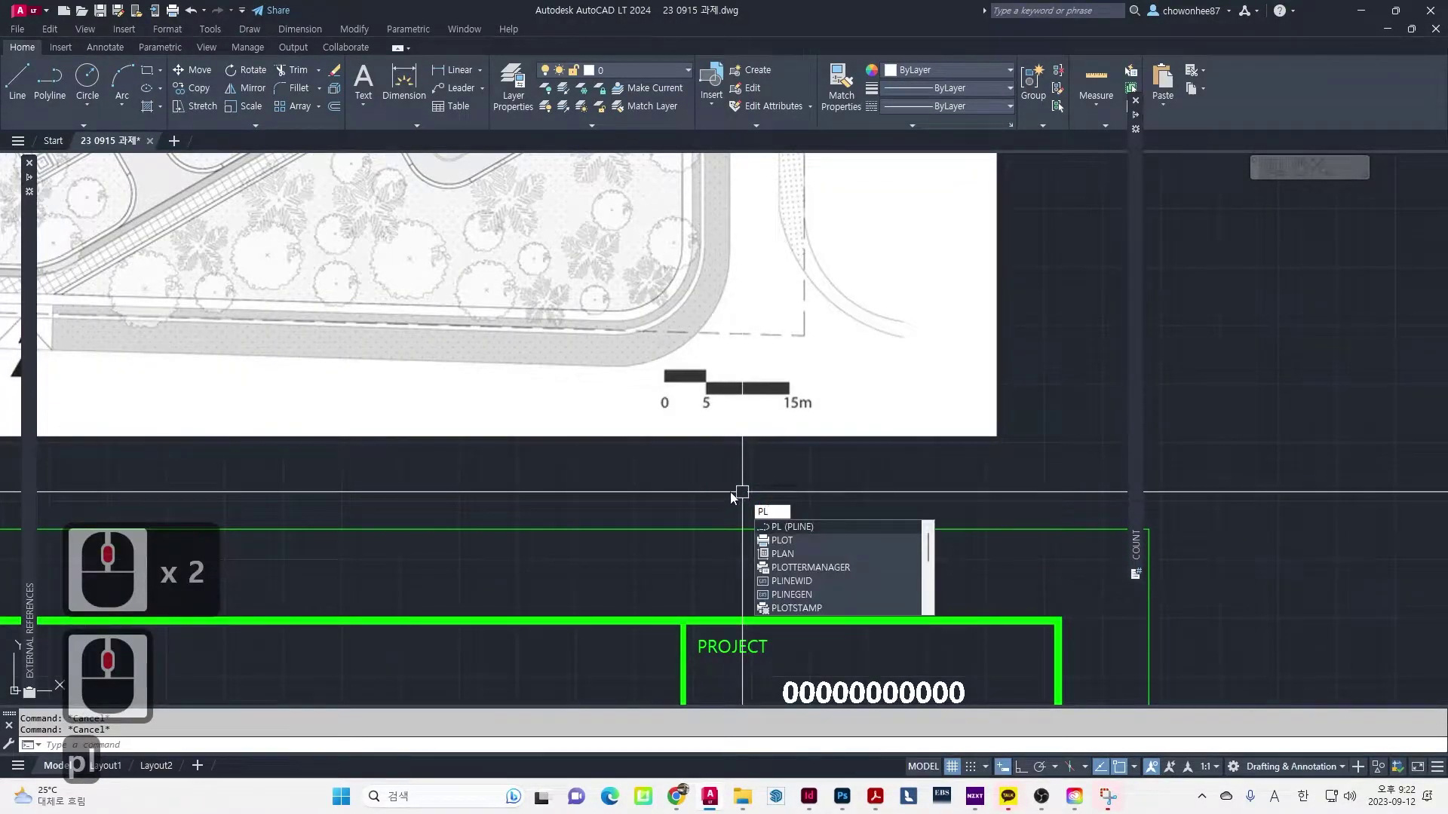
left_click(788, 530)
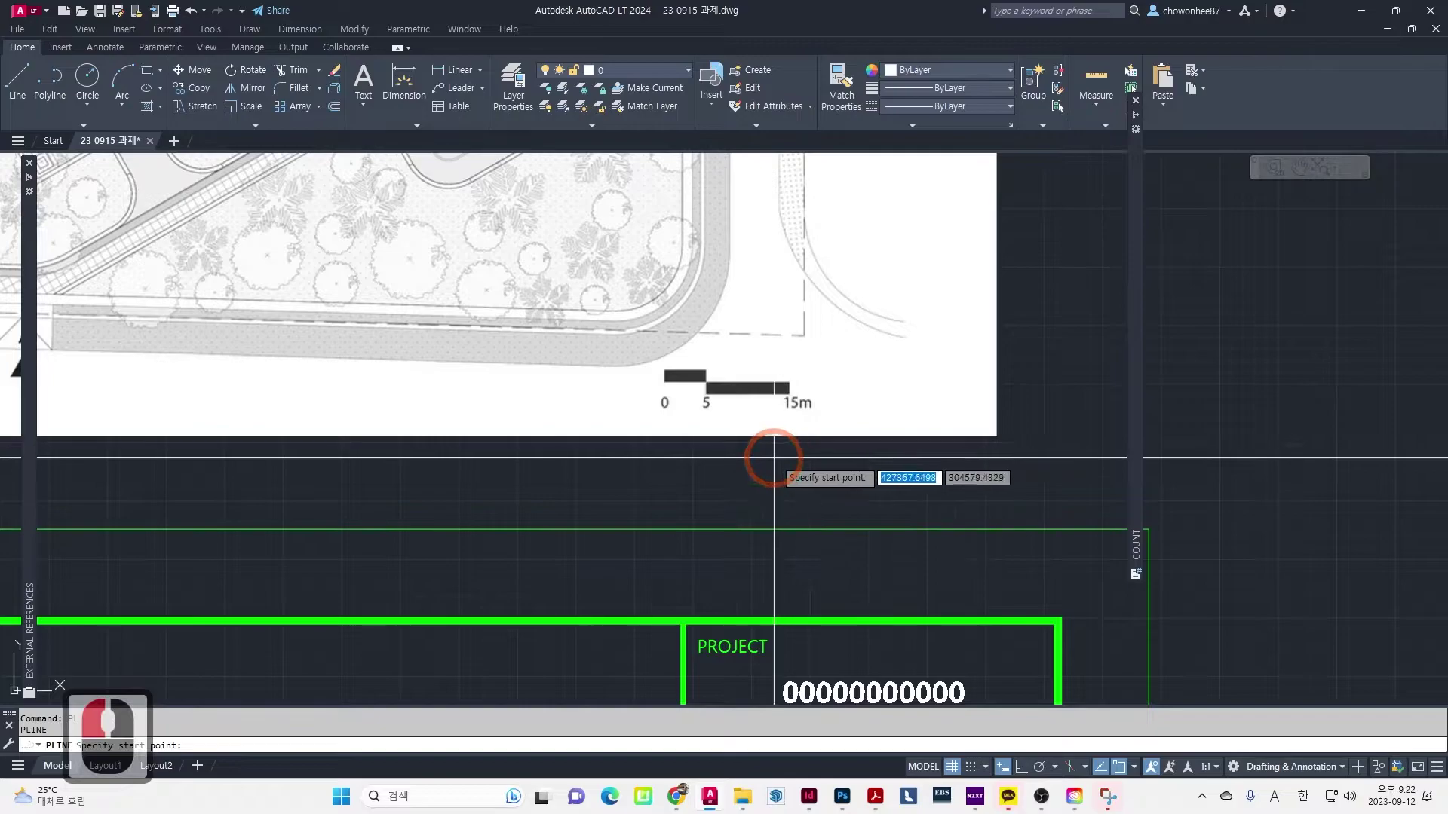
key("Escape")
key("Escape")
scroll(783, 419, "down", 5)
scroll(673, 413, "up", 3)
key("Escape")
key("Escape")
mouse_move(578, 410)
middle_mouse_down()
mouse_move(640, 445)
mouse_move(644, 481)
middle_mouse_up()
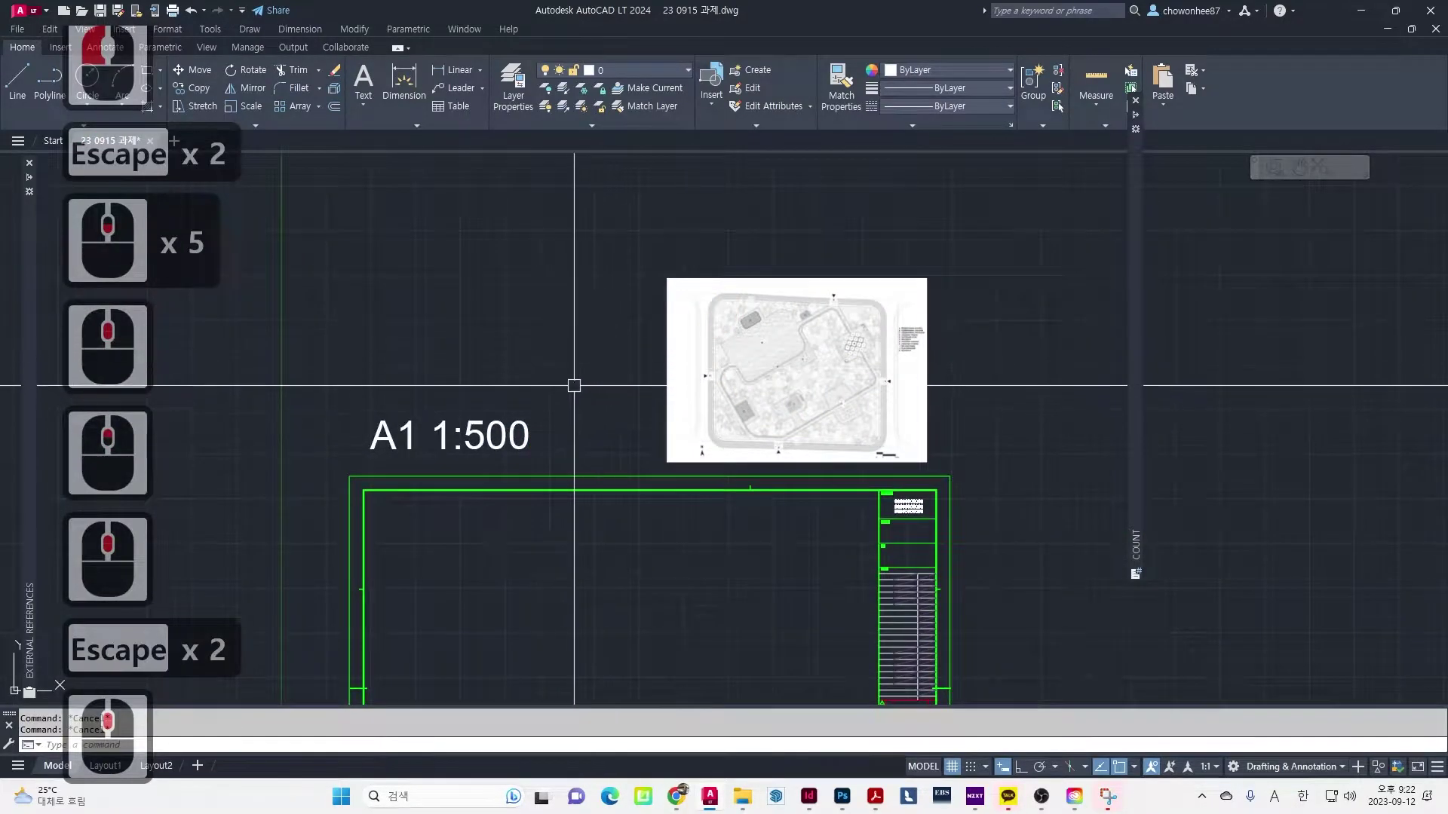
middle_click_drag(508, 406, 602, 391)
key("Escape")
key("Escape")
scroll(526, 398, "up", 2)
type("c")
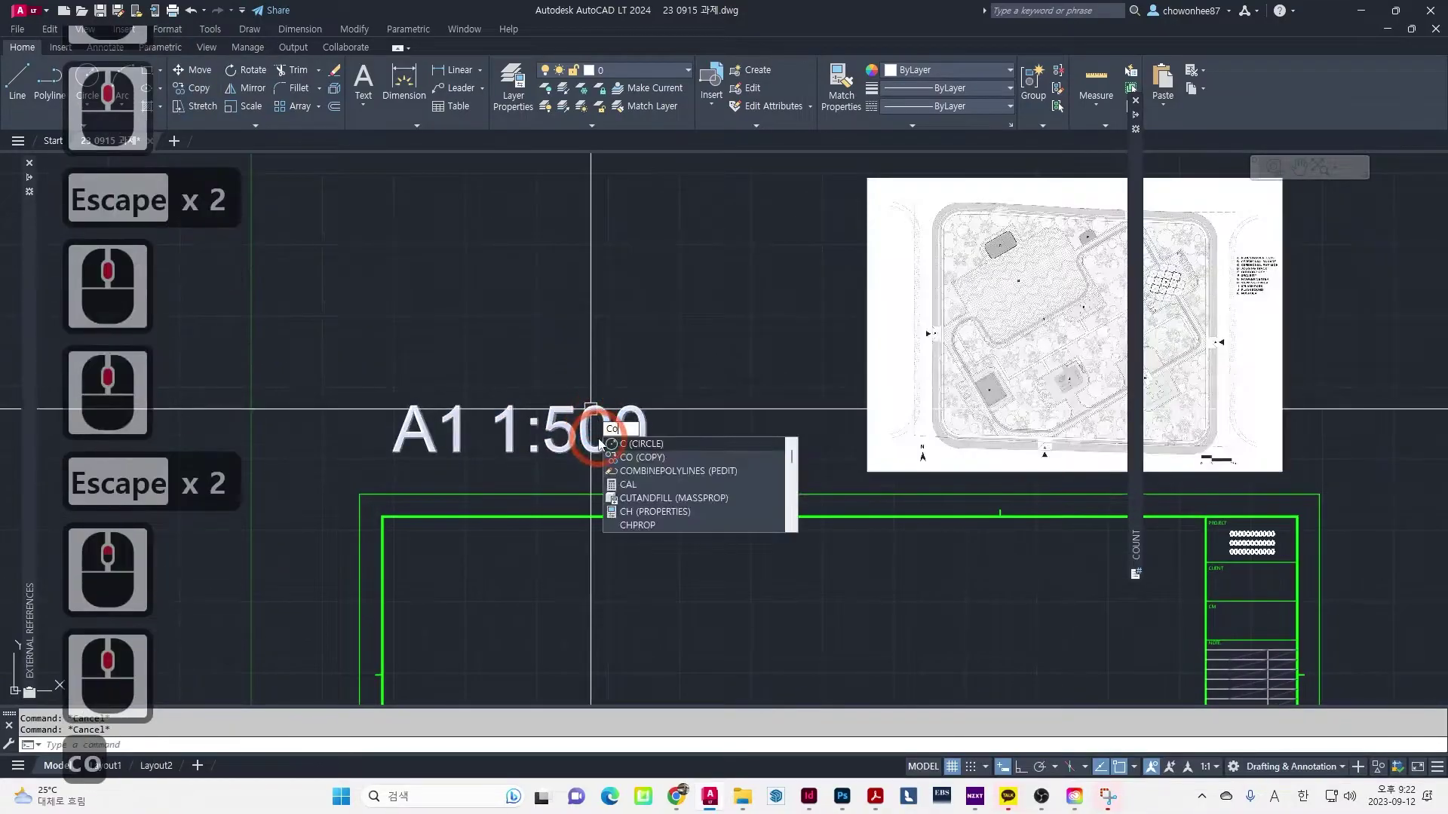
key("Escape")
key("Escape")
scroll(794, 520, "up", 6)
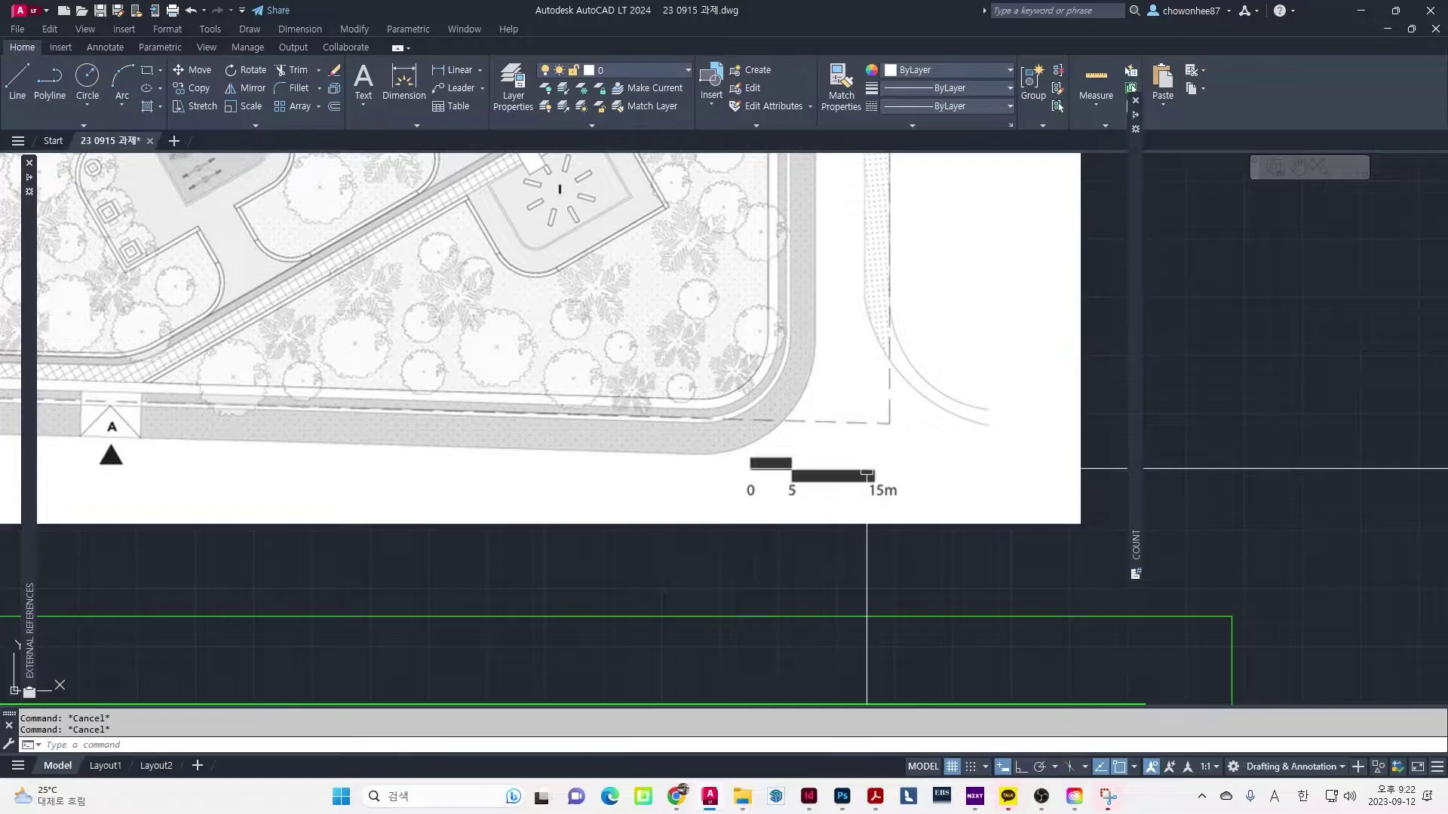
middle_click_drag(780, 569, 776, 527)
key("Escape")
key("Escape")
type("pl")
key("Return")
scroll(763, 539, "down", 3)
scroll(763, 539, "up", 2)
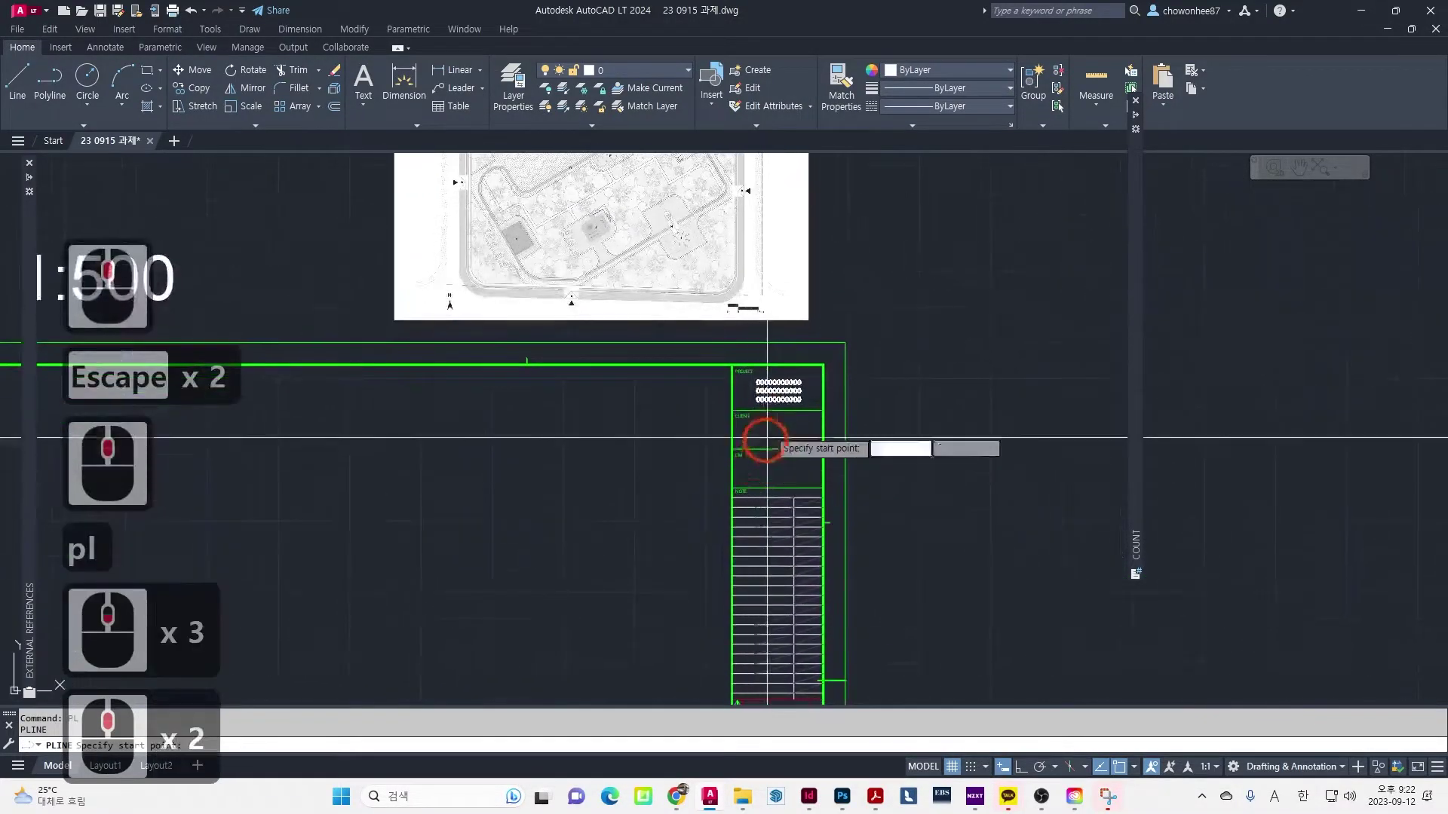
scroll(759, 437, "up", 4)
scroll(755, 369, "down", 4)
left_click(779, 462)
key("Escape")
key("Escape")
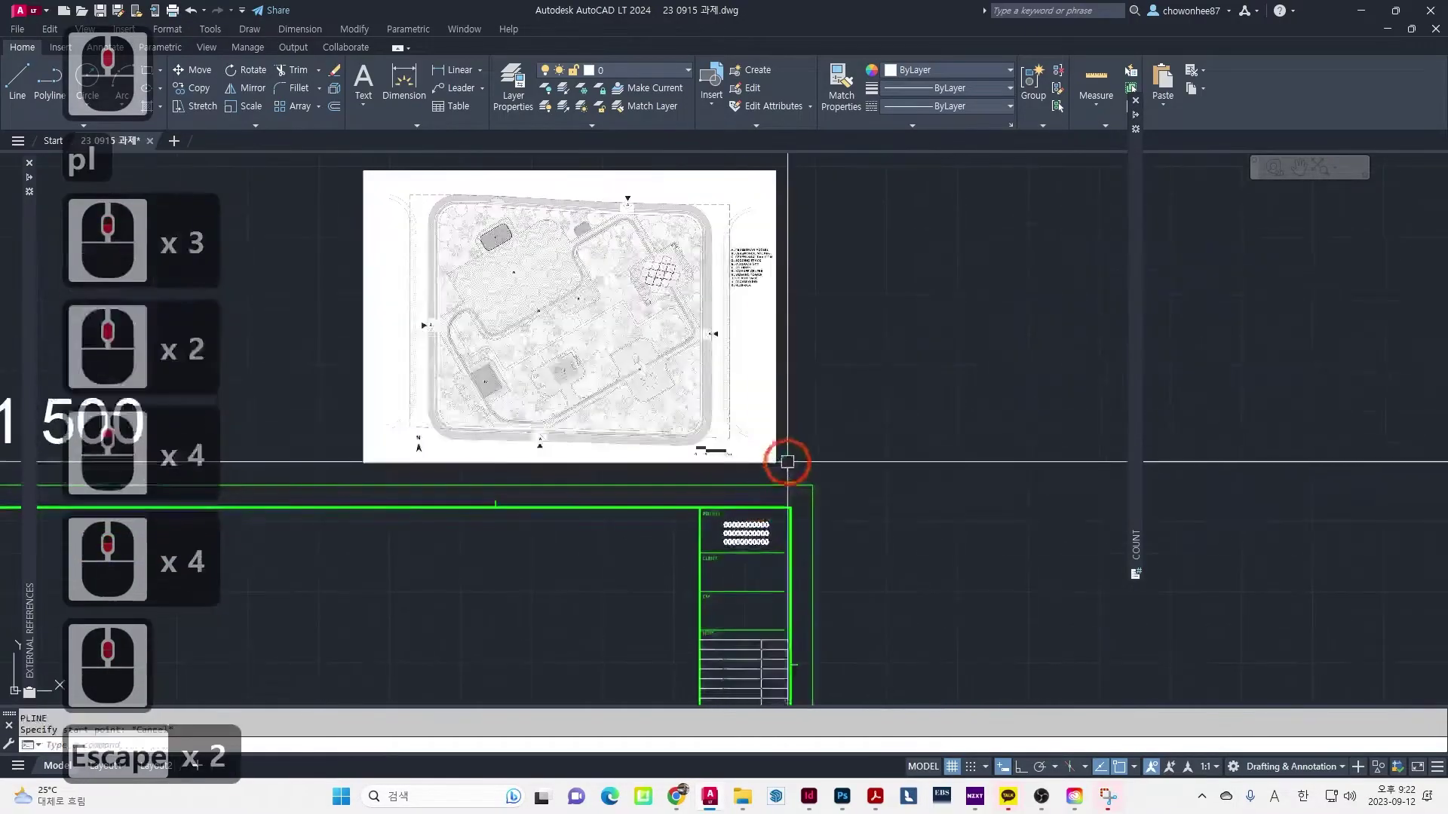
Move the Sample1 image upward and slightly left, away from the upper edge of the A1 1:500 sheet
type("m")
key("Return")
left_click(811, 420)
left_click(725, 429)
left_click(863, 329)
left_click(785, 301)
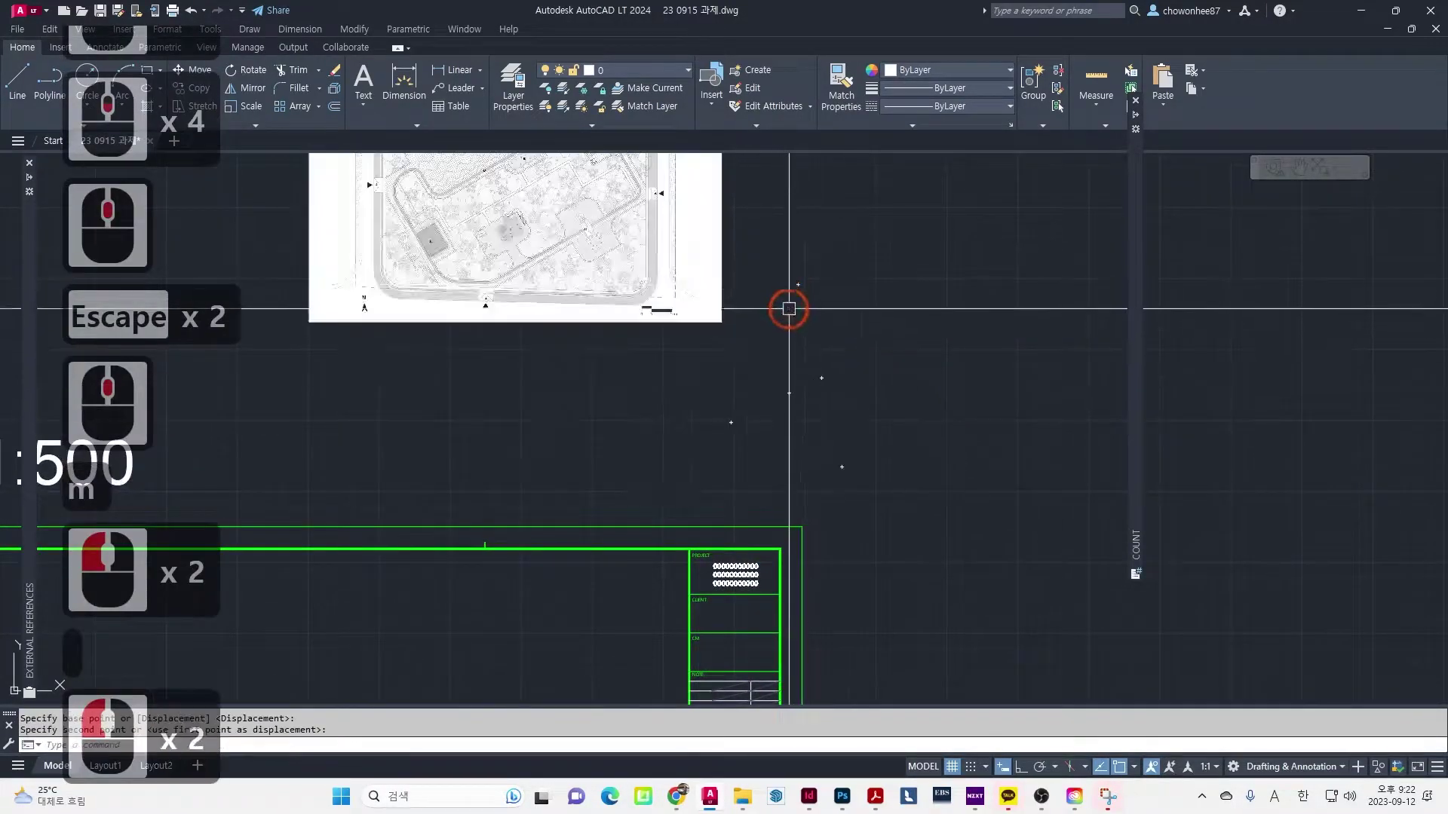
scroll(640, 427, "up", 1)
key("Escape")
key("Escape")
Draw a horizontal polyline 15000 long in the empty area below the image's scale bar, with ortho on
scroll(683, 410, "up", 3)
middle_click_drag(679, 437, 664, 501)
key("Escape")
key("Escape")
key("Escape")
key("Escape")
type("pl")
key("Return")
left_click(615, 575)
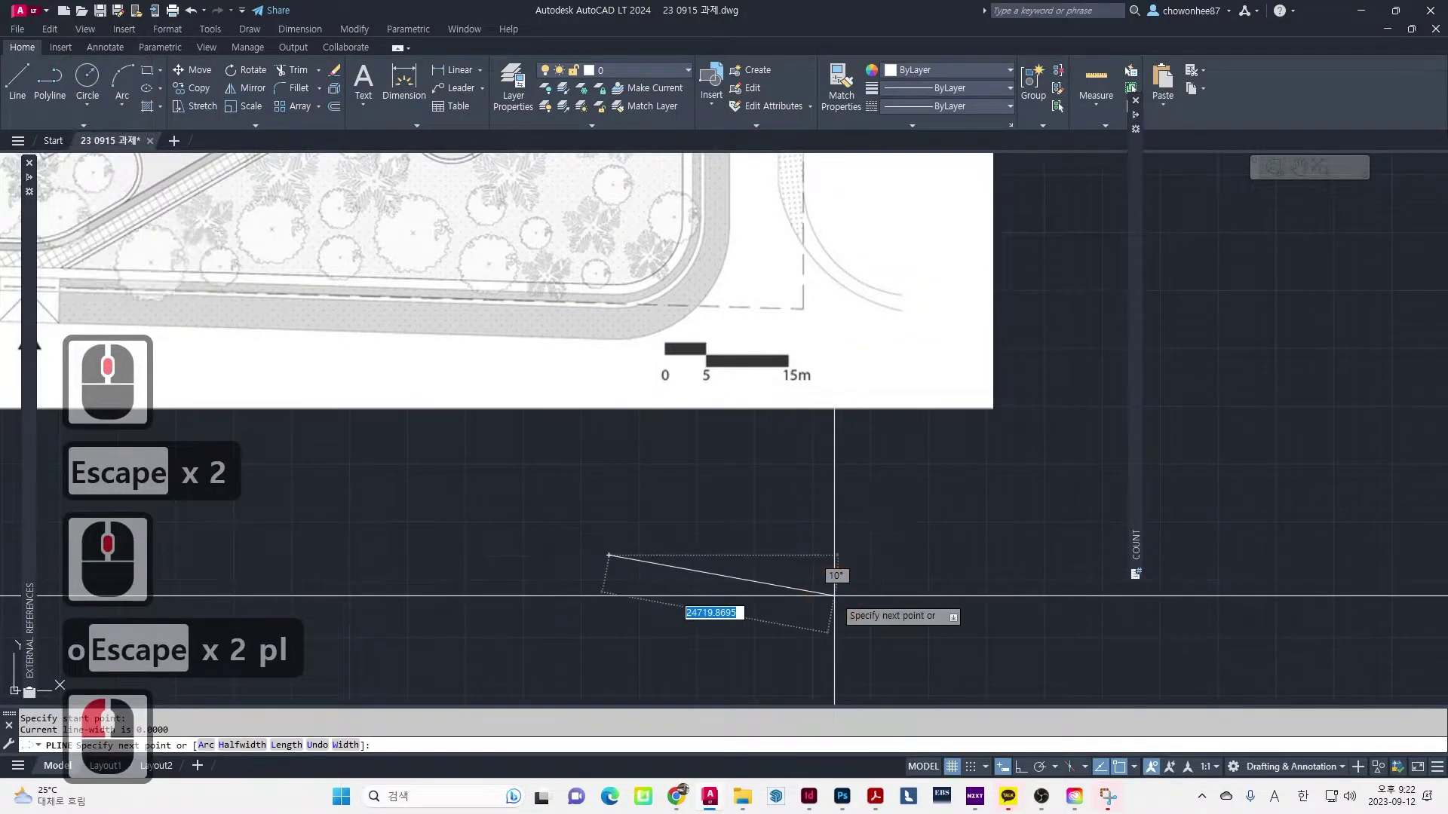
key("F8")
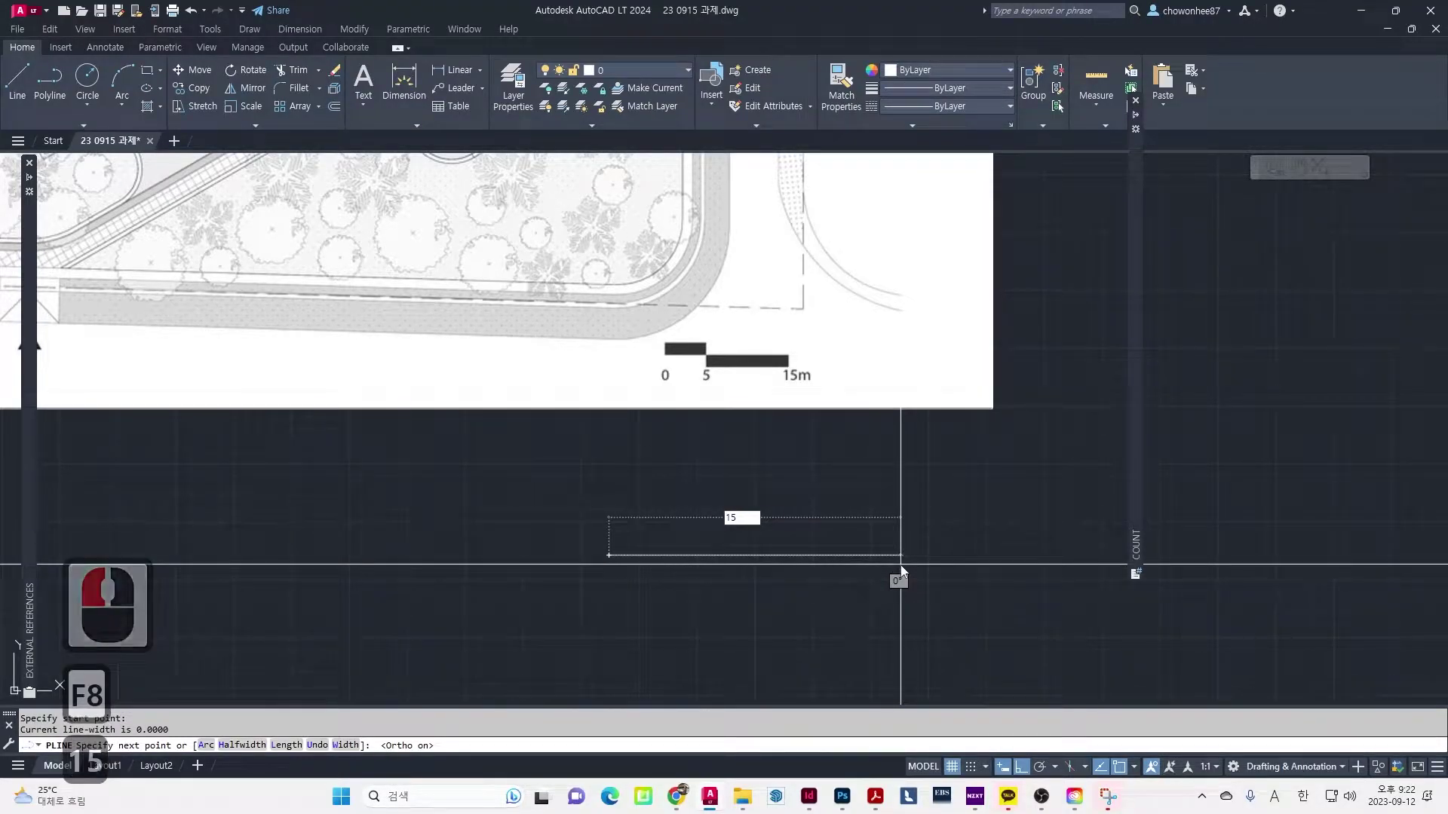
type("000")
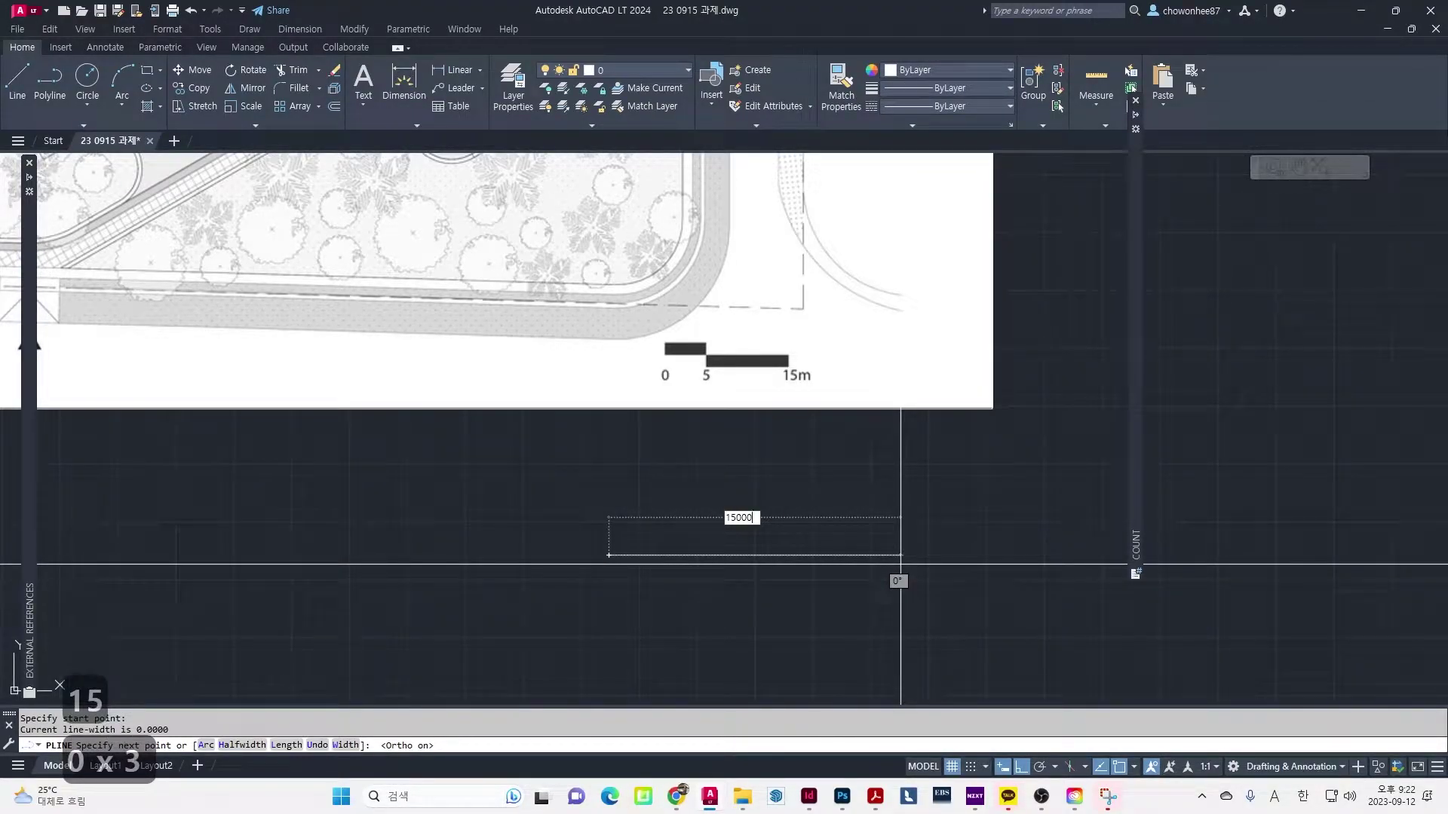
key("Return")
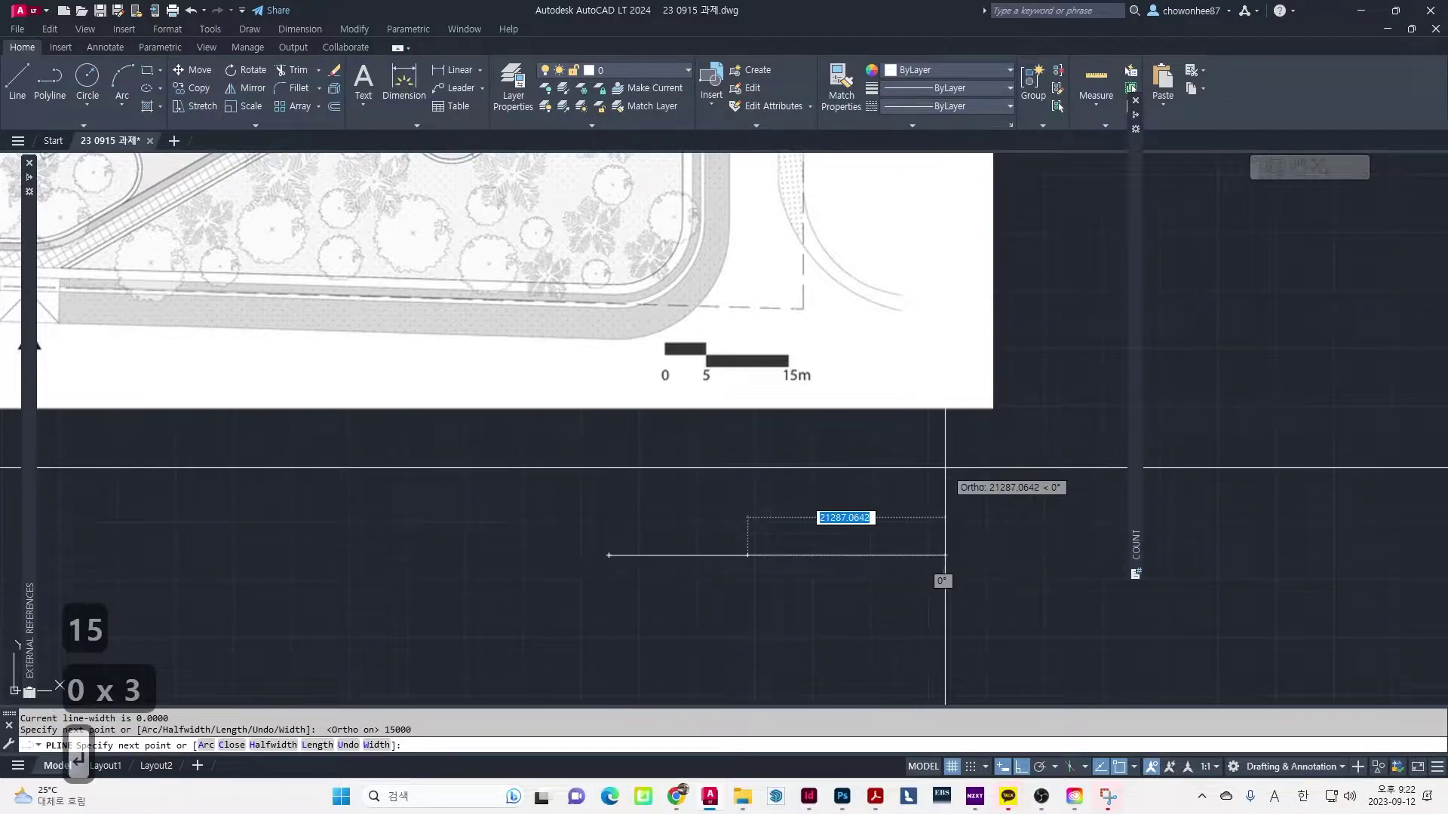
key("Escape")
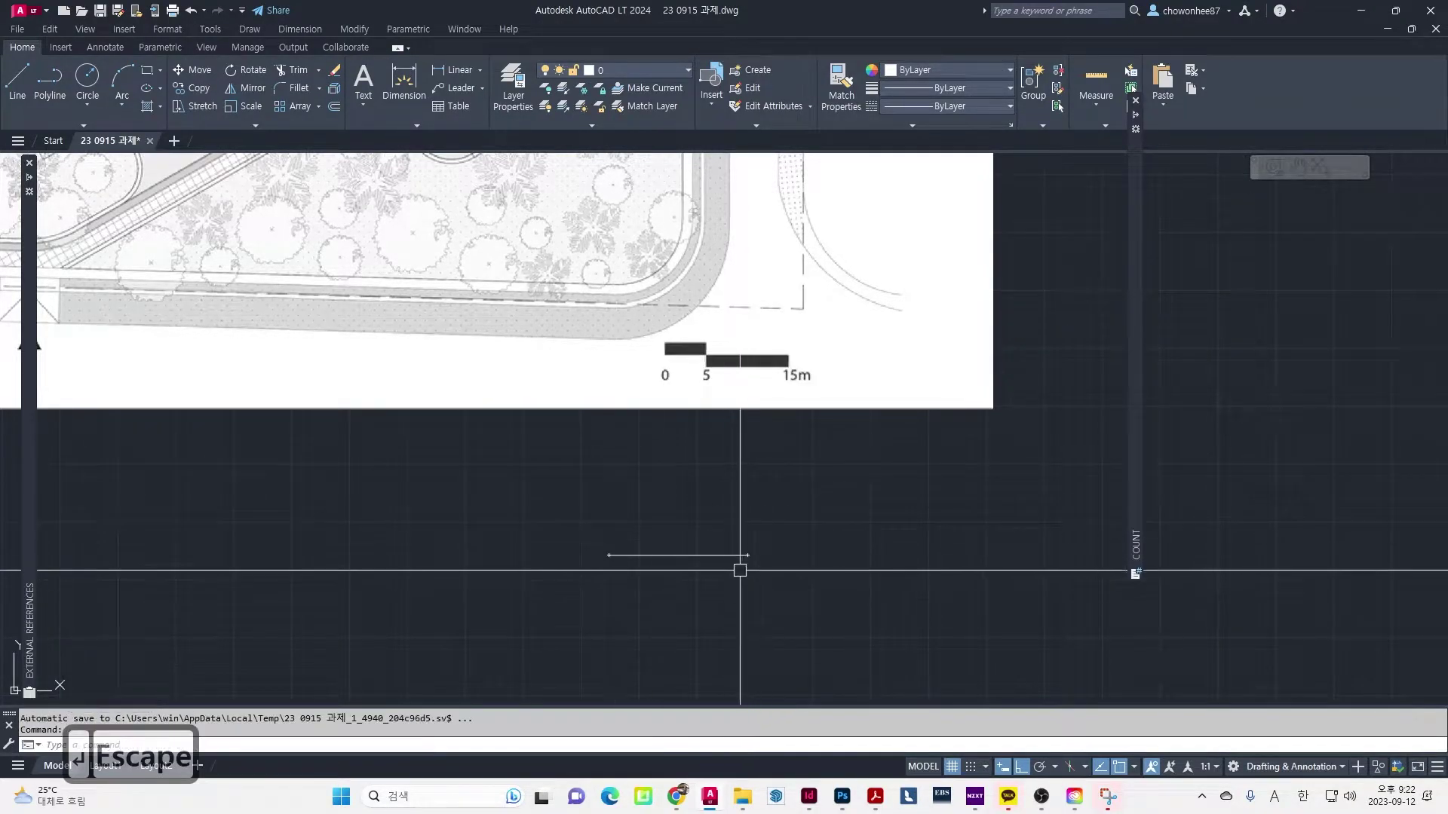
left_click(731, 530)
left_click(703, 567)
key("Escape")
key("Escape")
middle_click_drag(692, 483, 689, 501)
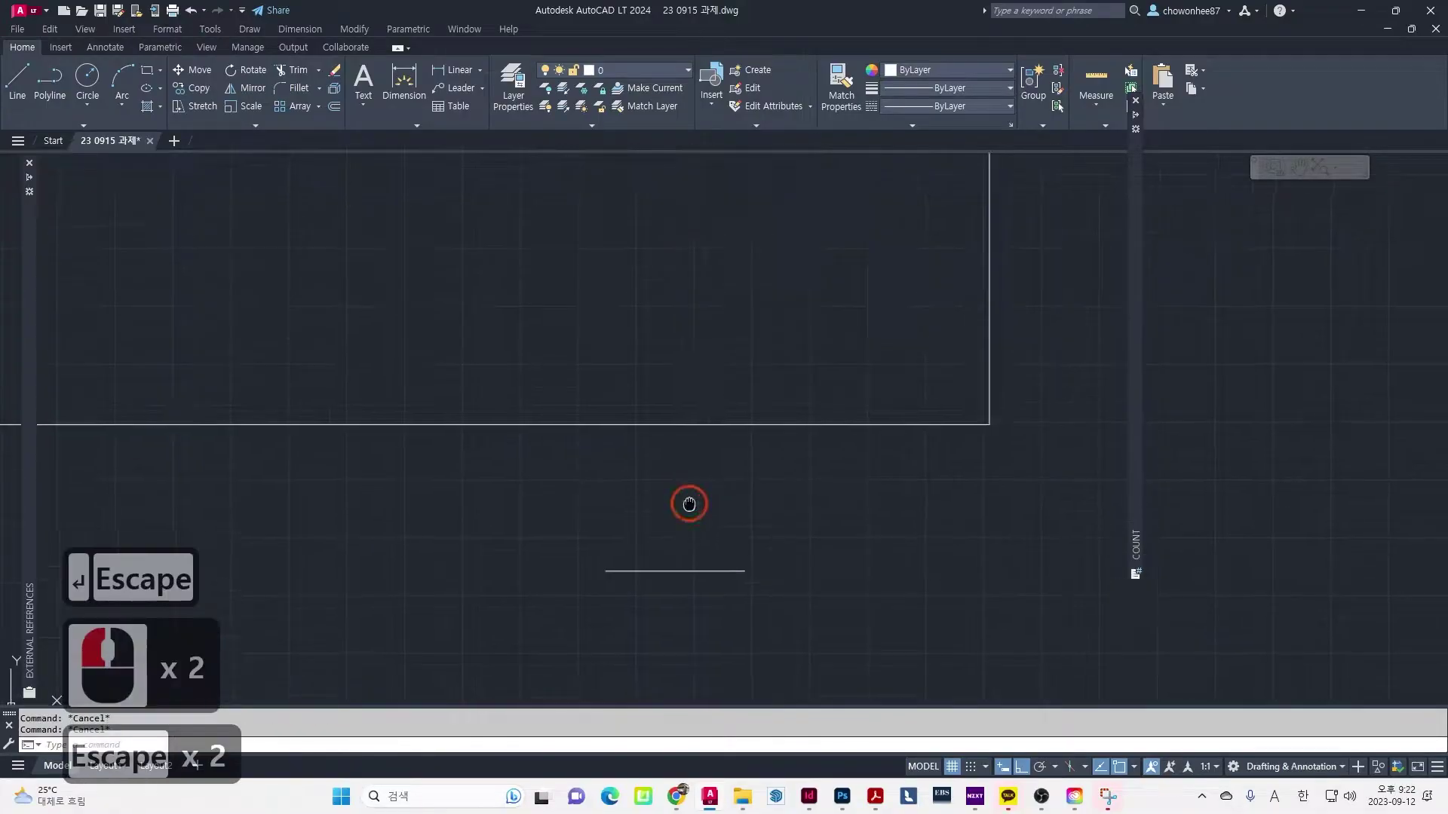
Set the current colour to Green and trace the scale bar from 0 to 15 m with a horizontal polyline
type("pl")
key("Return")
scroll(667, 363, "up", 2)
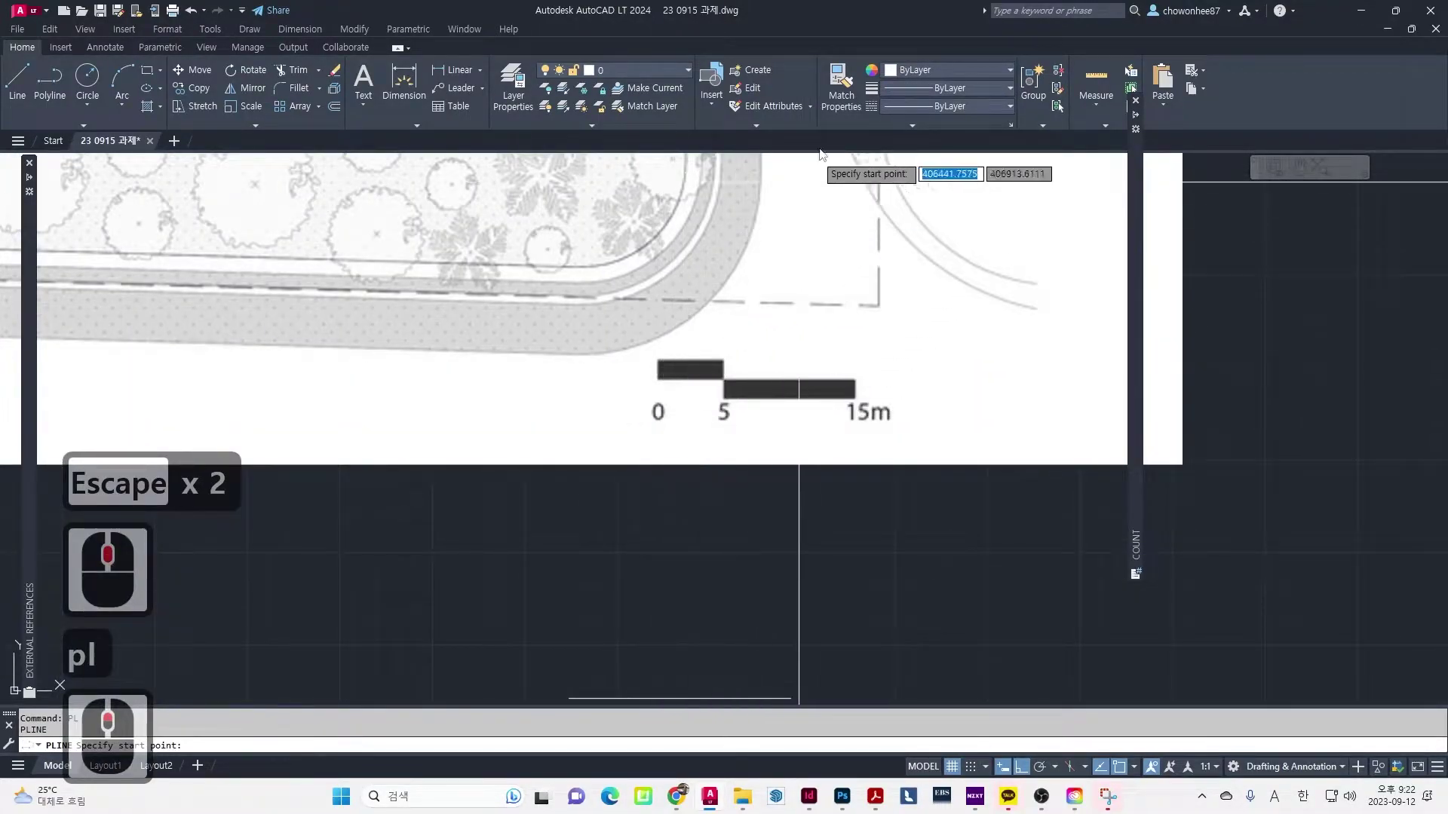
left_click(952, 68)
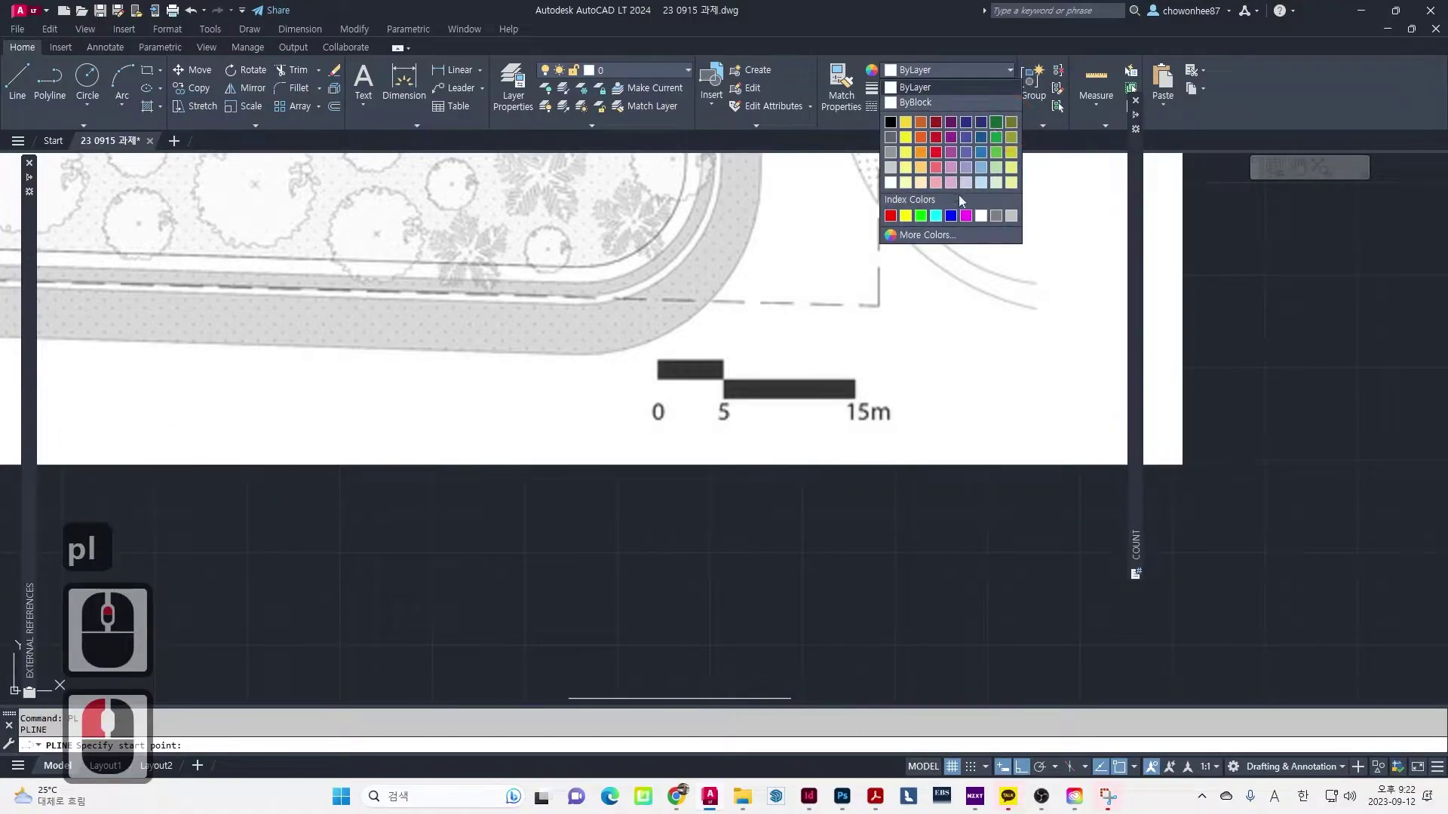
left_click(920, 216)
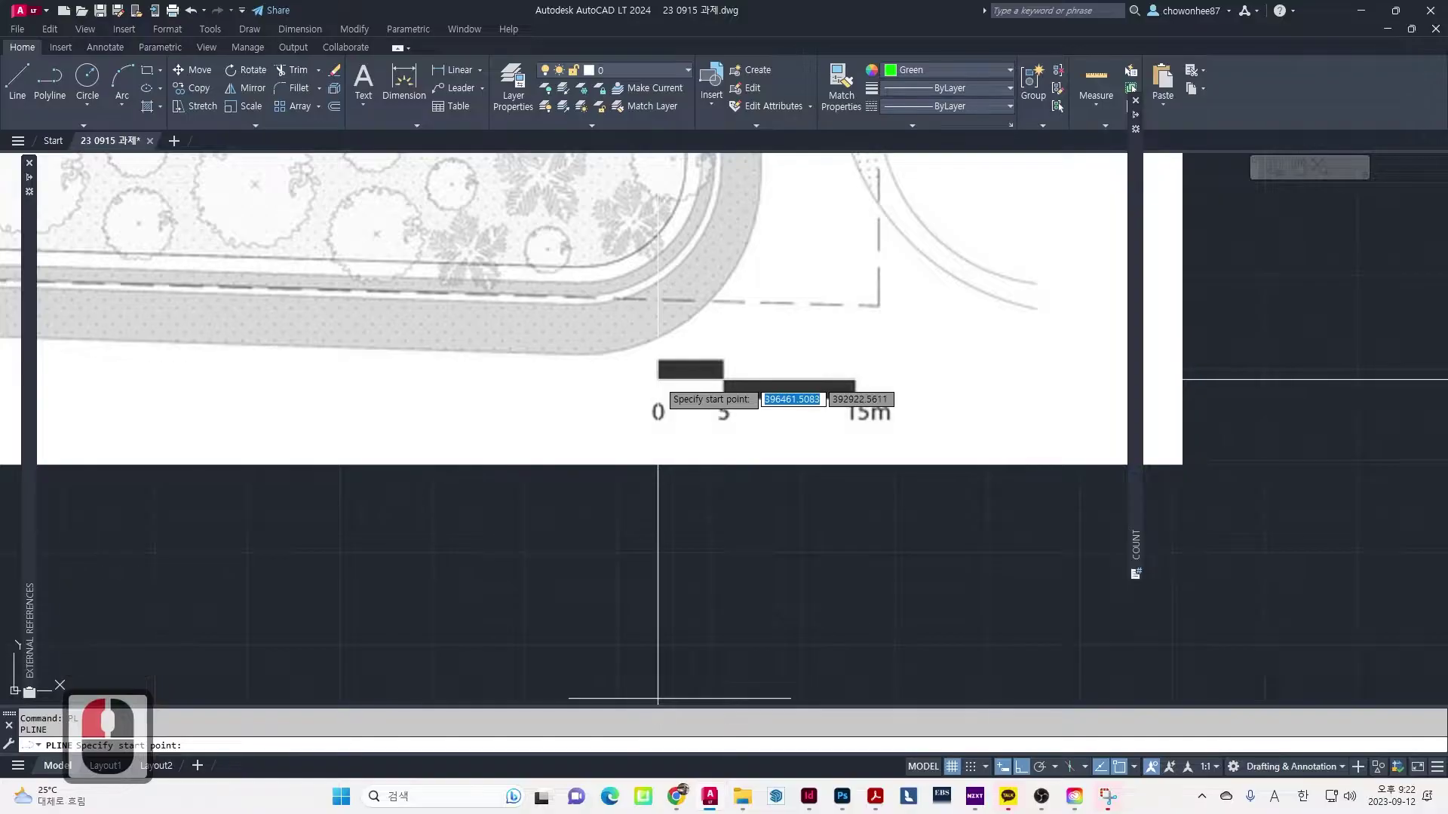
left_click(657, 378)
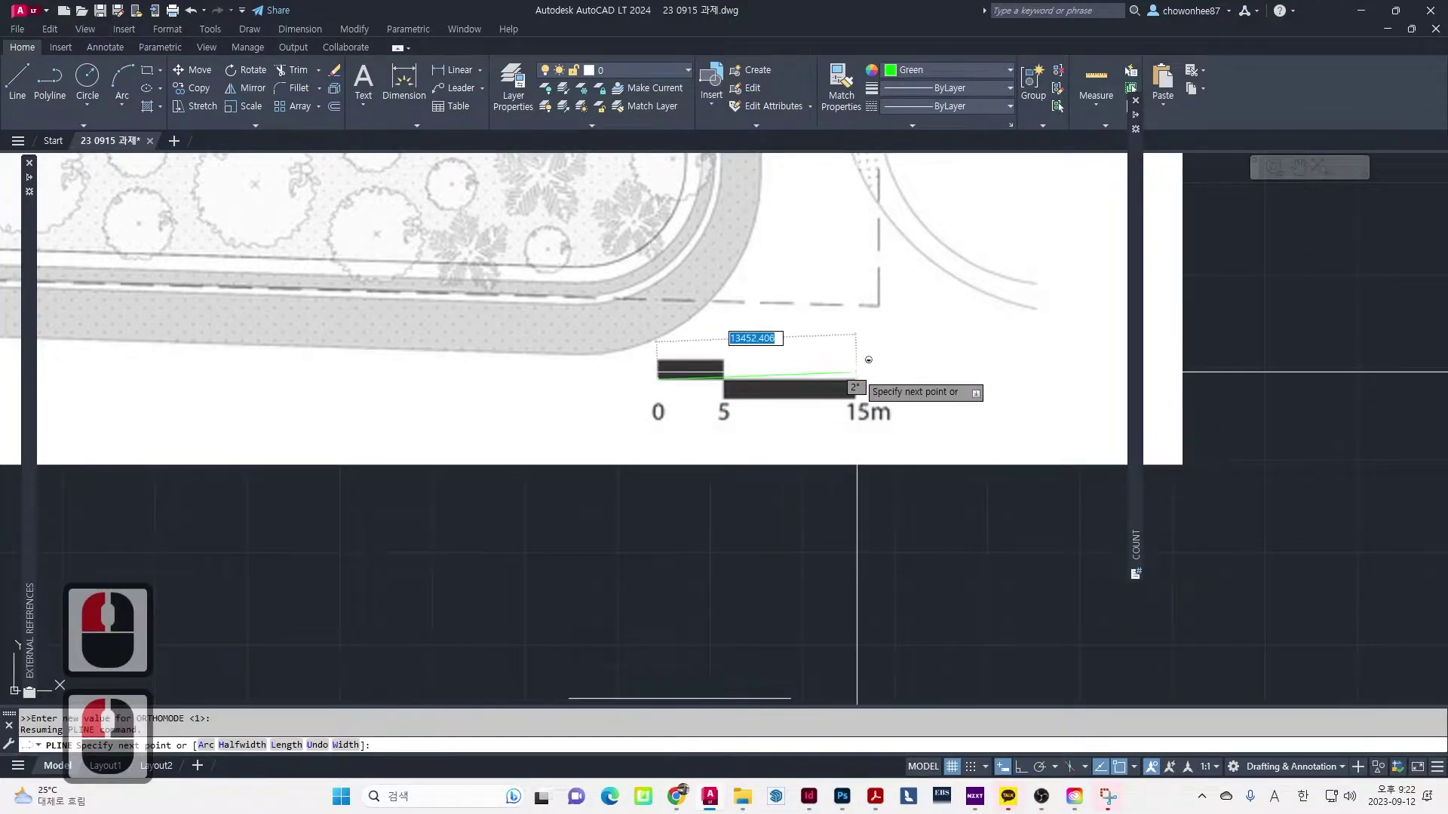
key("F8")
left_click(856, 379)
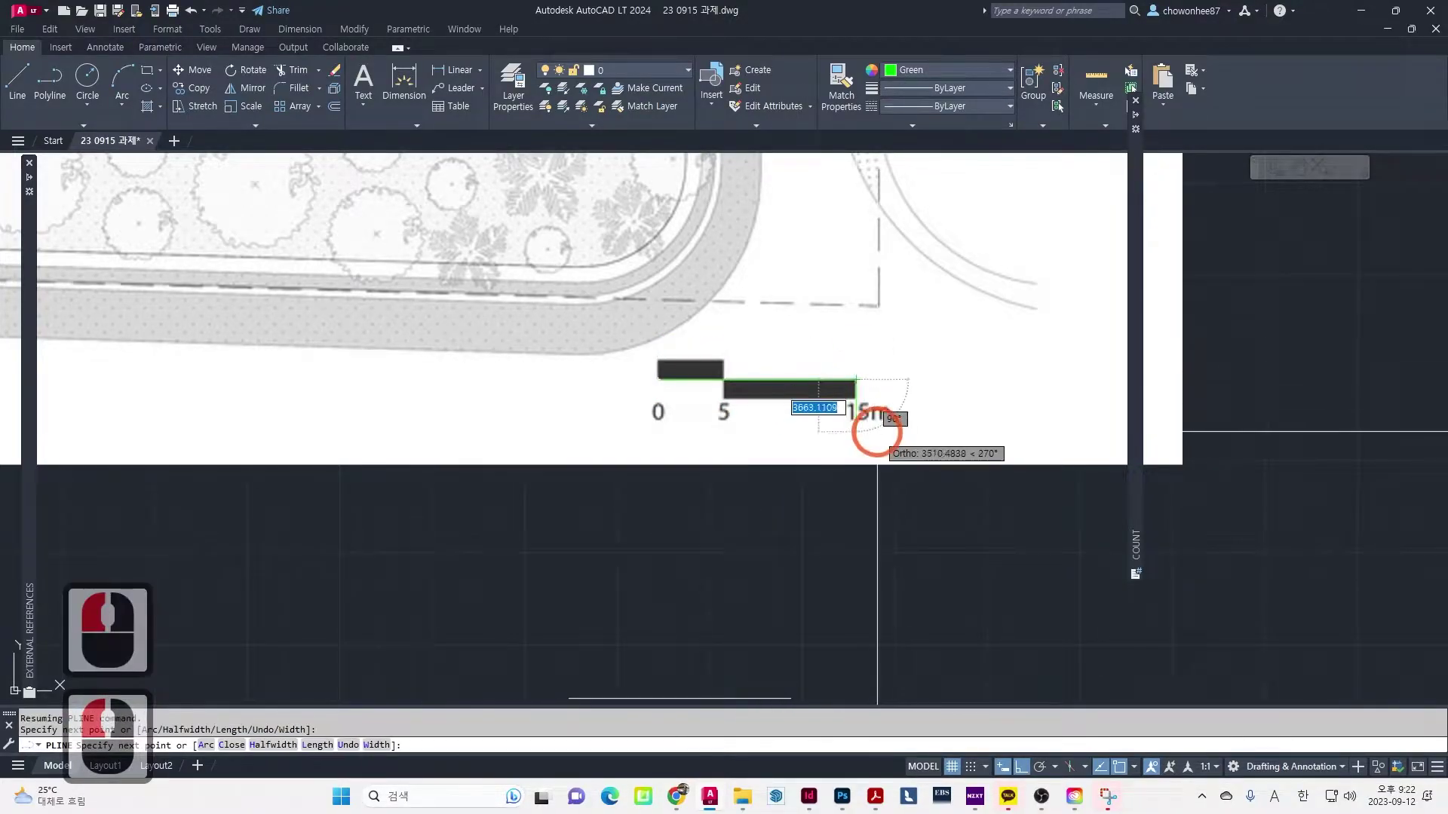
scroll(808, 438, "down", 4)
key("Escape")
key("Escape")
scroll(800, 457, "up", 2)
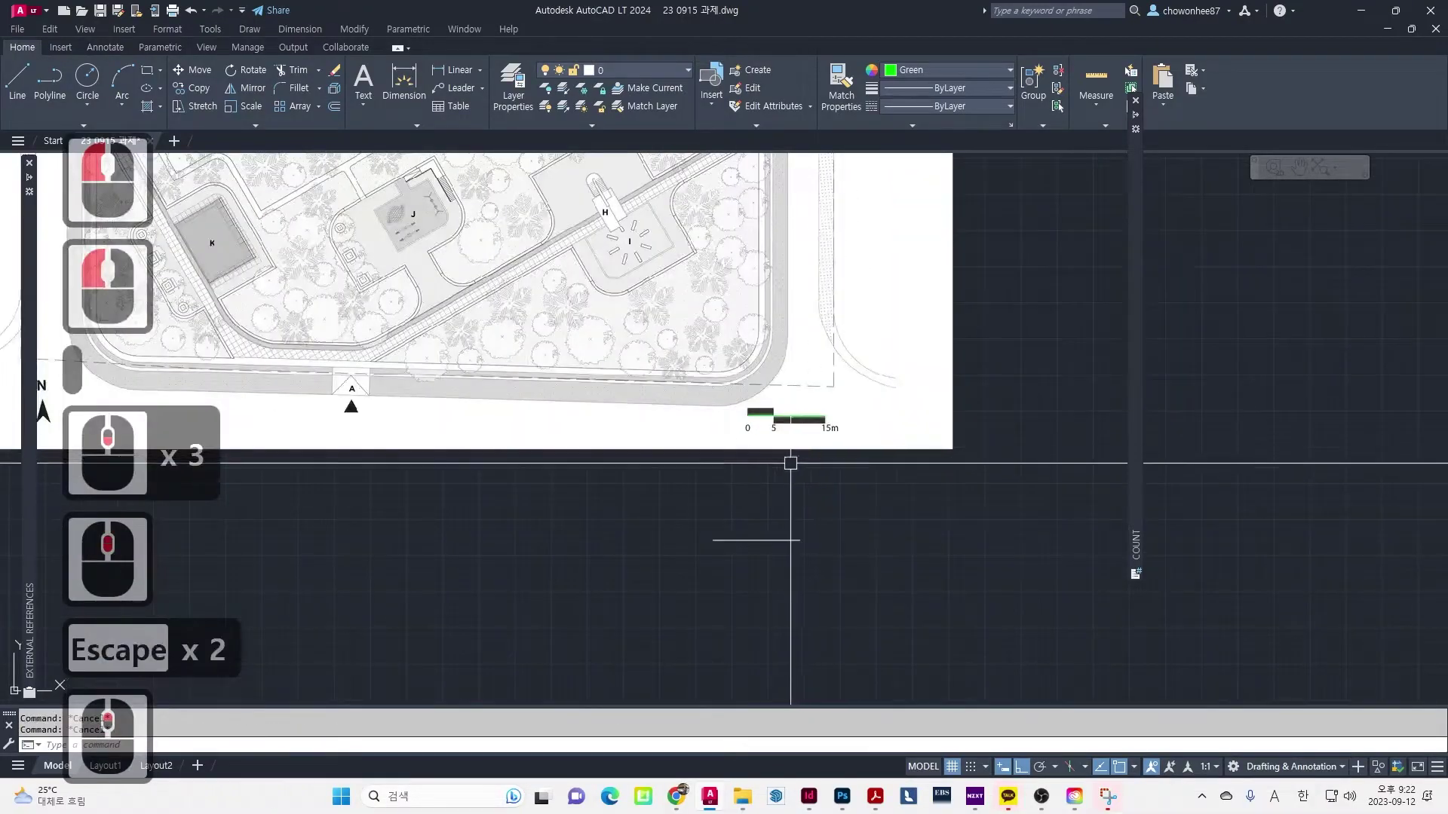
Turn off grid and ortho, and join both ends of the green scale bar line to the matching ends of the 15000 line with polylines
key("Escape")
key("Escape")
scroll(776, 462, "up", 2)
key("Return")
scroll(762, 475, "up", 2)
left_click(742, 414)
key("F7")
key("F8")
key("F8")
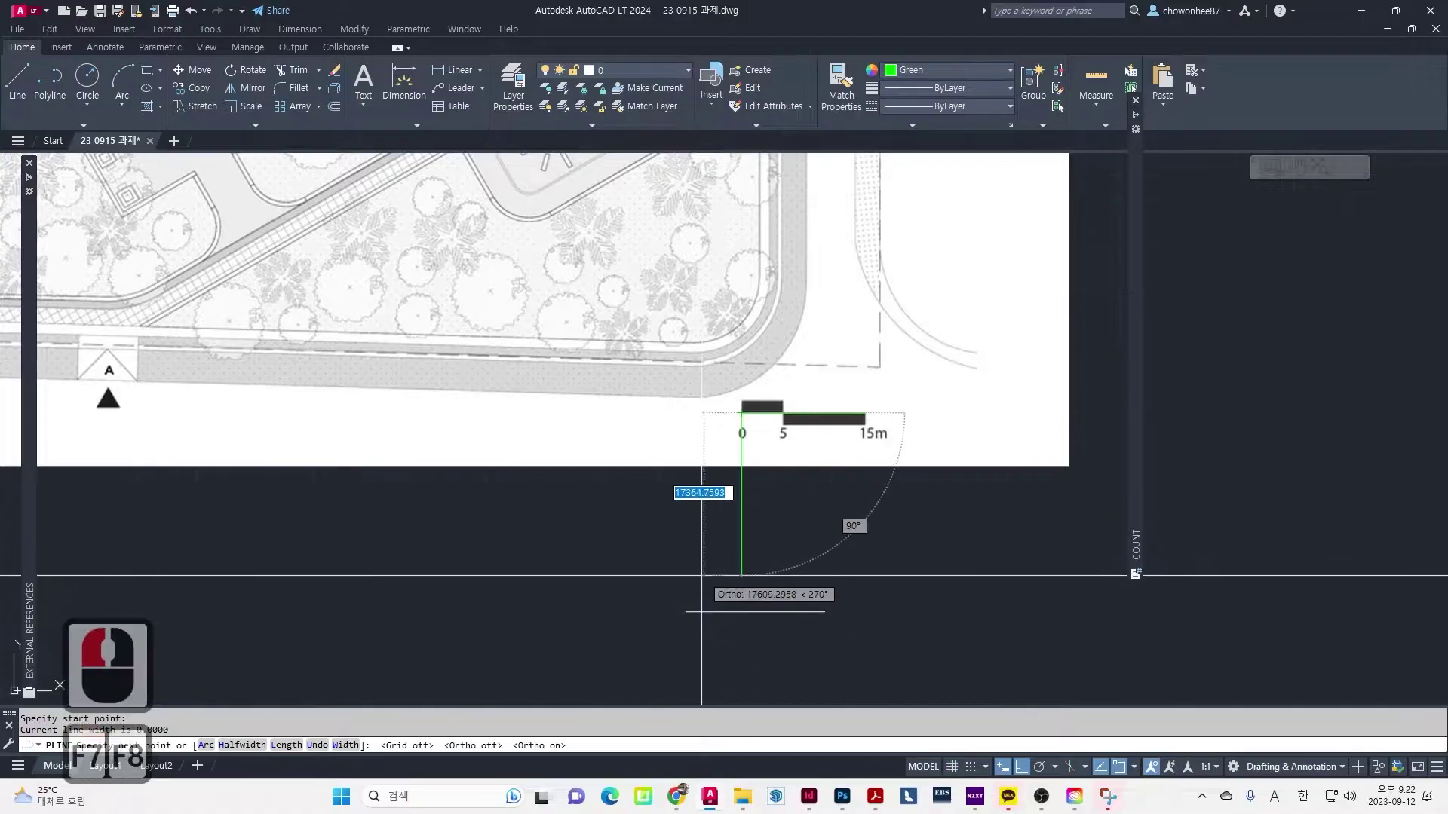
key("F8")
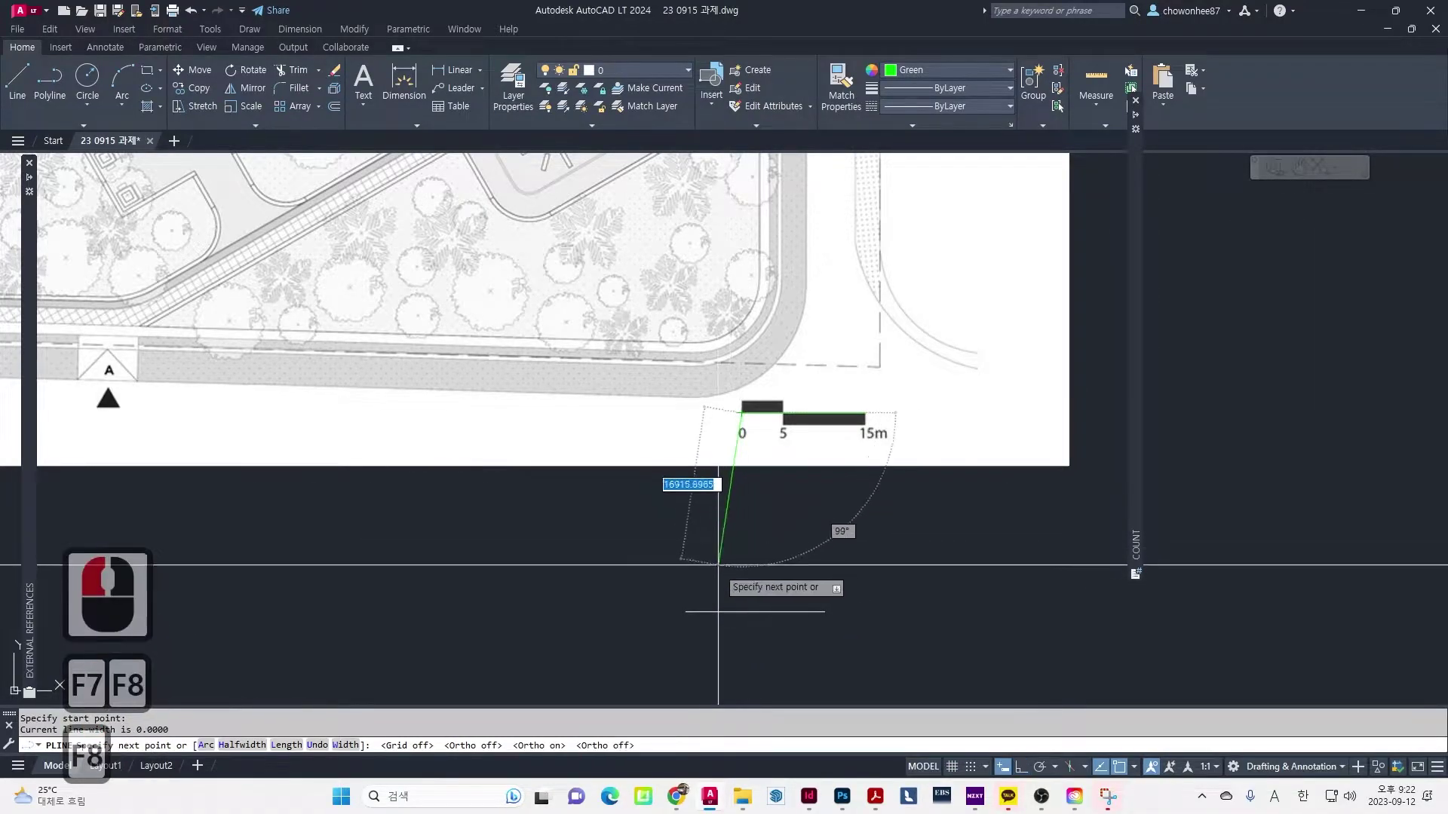
left_click(687, 612)
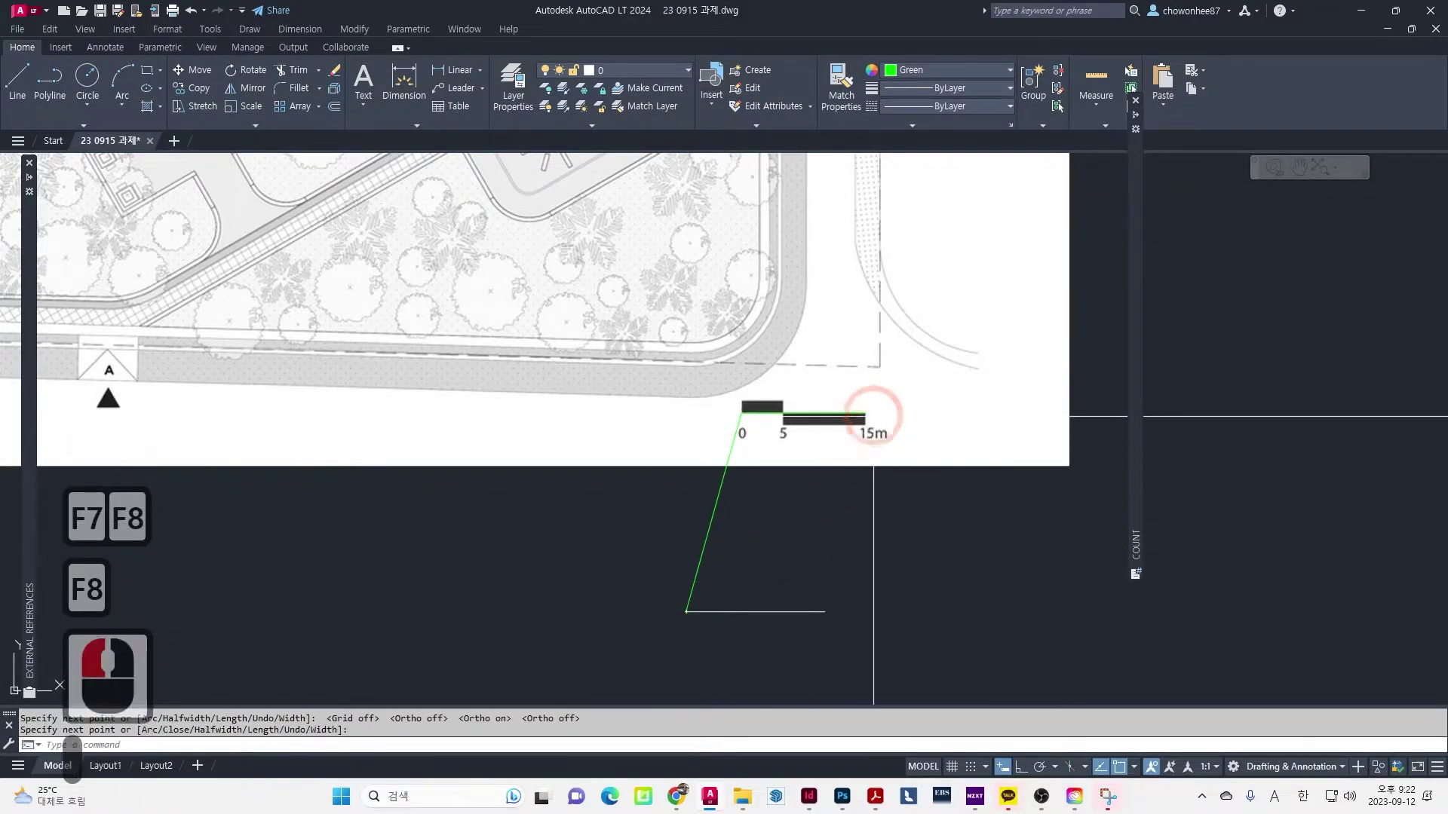
right_click(867, 420)
right_click(866, 420)
left_click(865, 416)
left_click(825, 611)
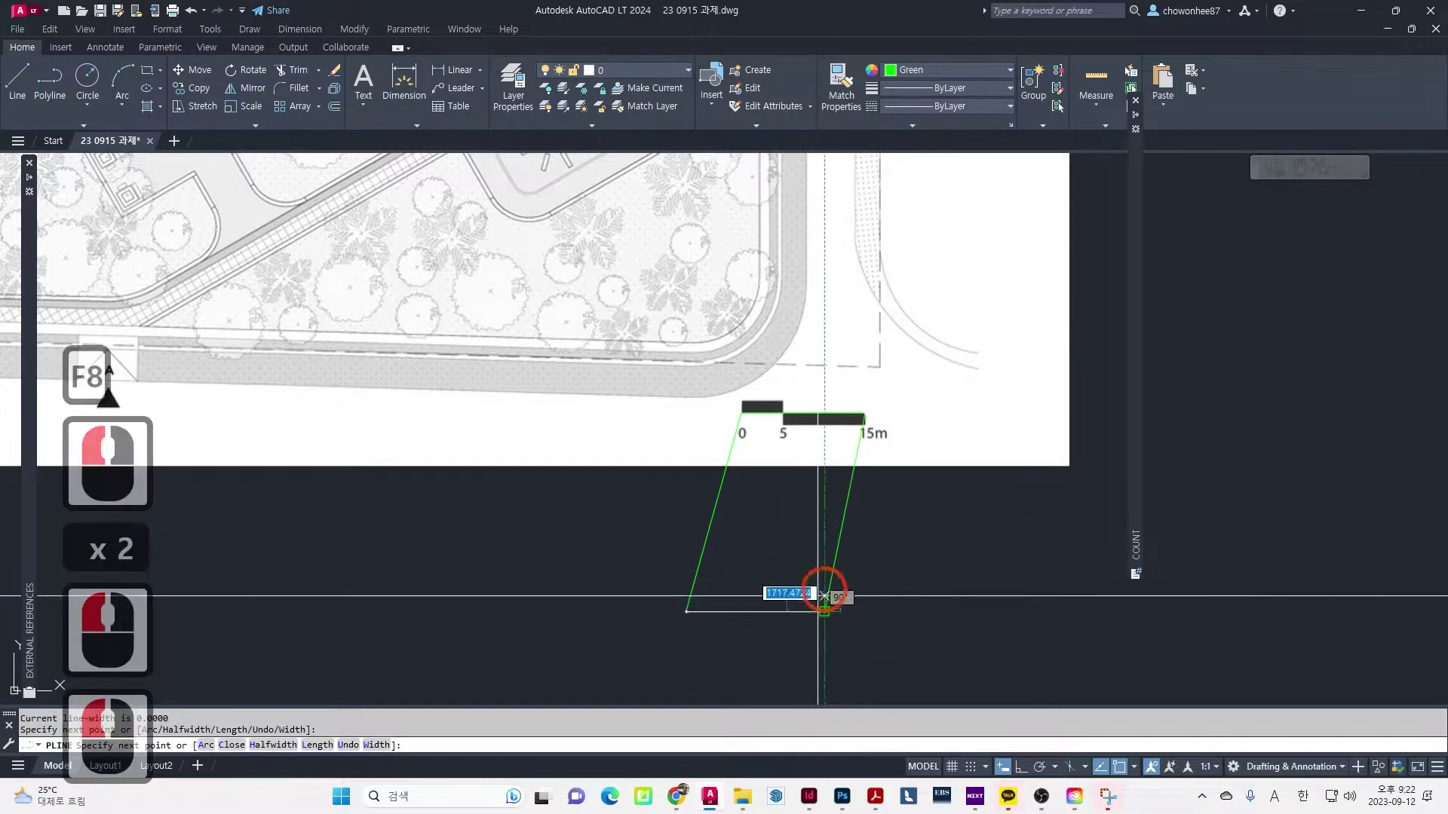
right_click(867, 573)
left_click(889, 559)
key("Escape")
key("Escape")
Change the colour of the two connecting polylines to 248,215,49
left_click(924, 519)
left_click(685, 524)
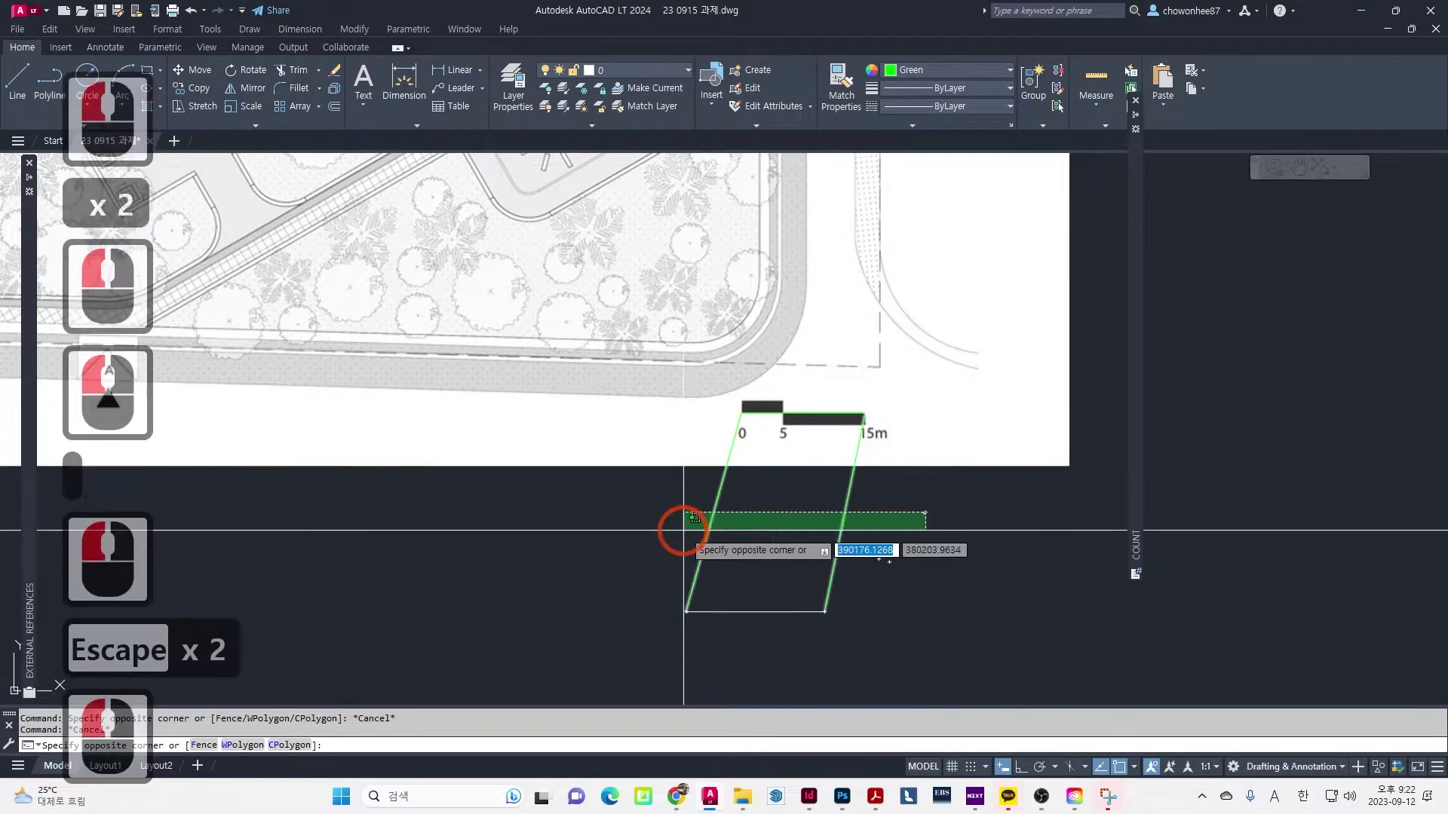
left_click(827, 329)
left_click(939, 75)
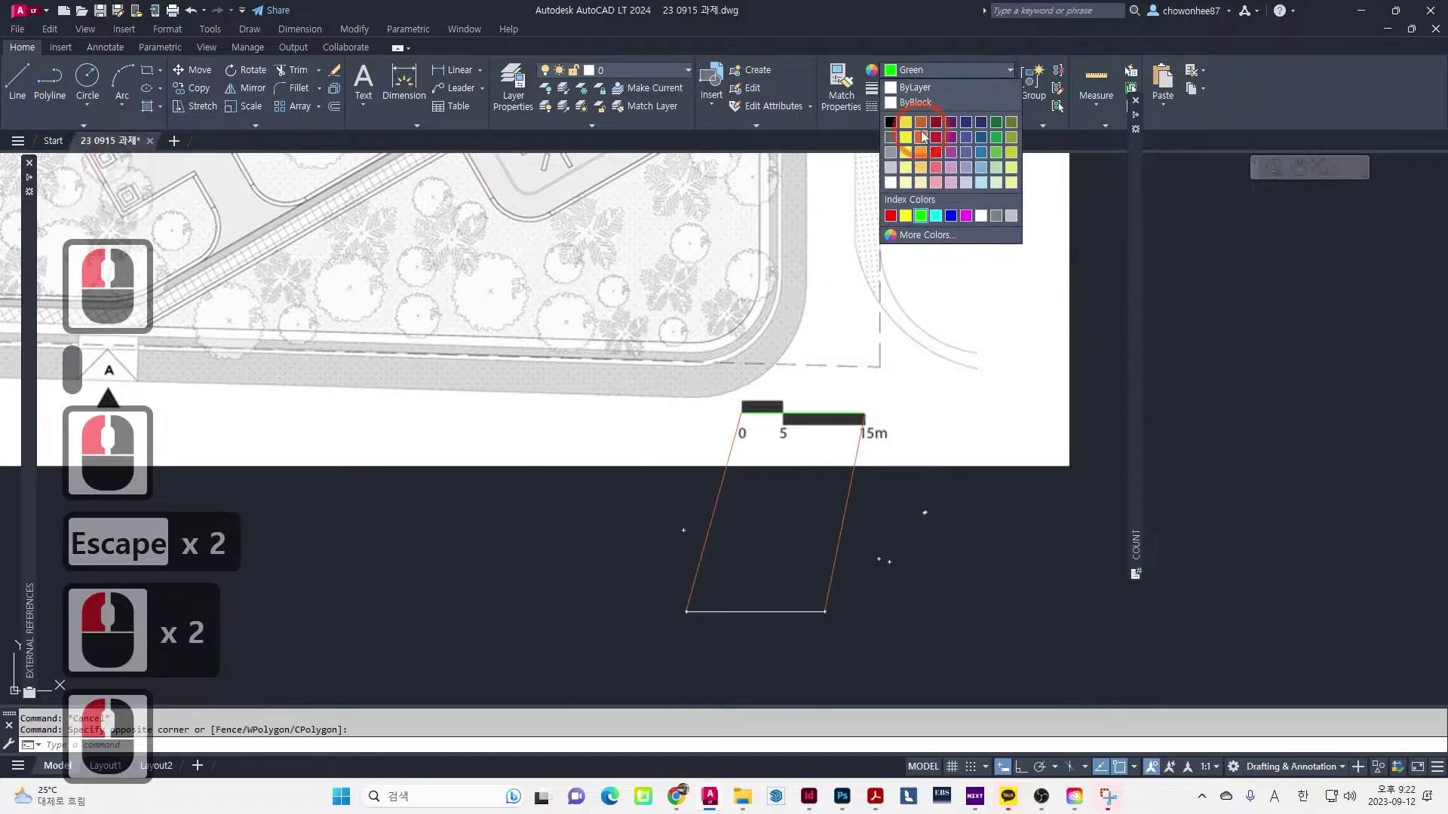
left_click(909, 124)
key("Escape")
key("Escape")
Erase the two connecting polylines between the scale bar and the 15000 line
middle_click_drag(844, 539, 876, 515)
left_click(939, 475)
left_click(695, 500)
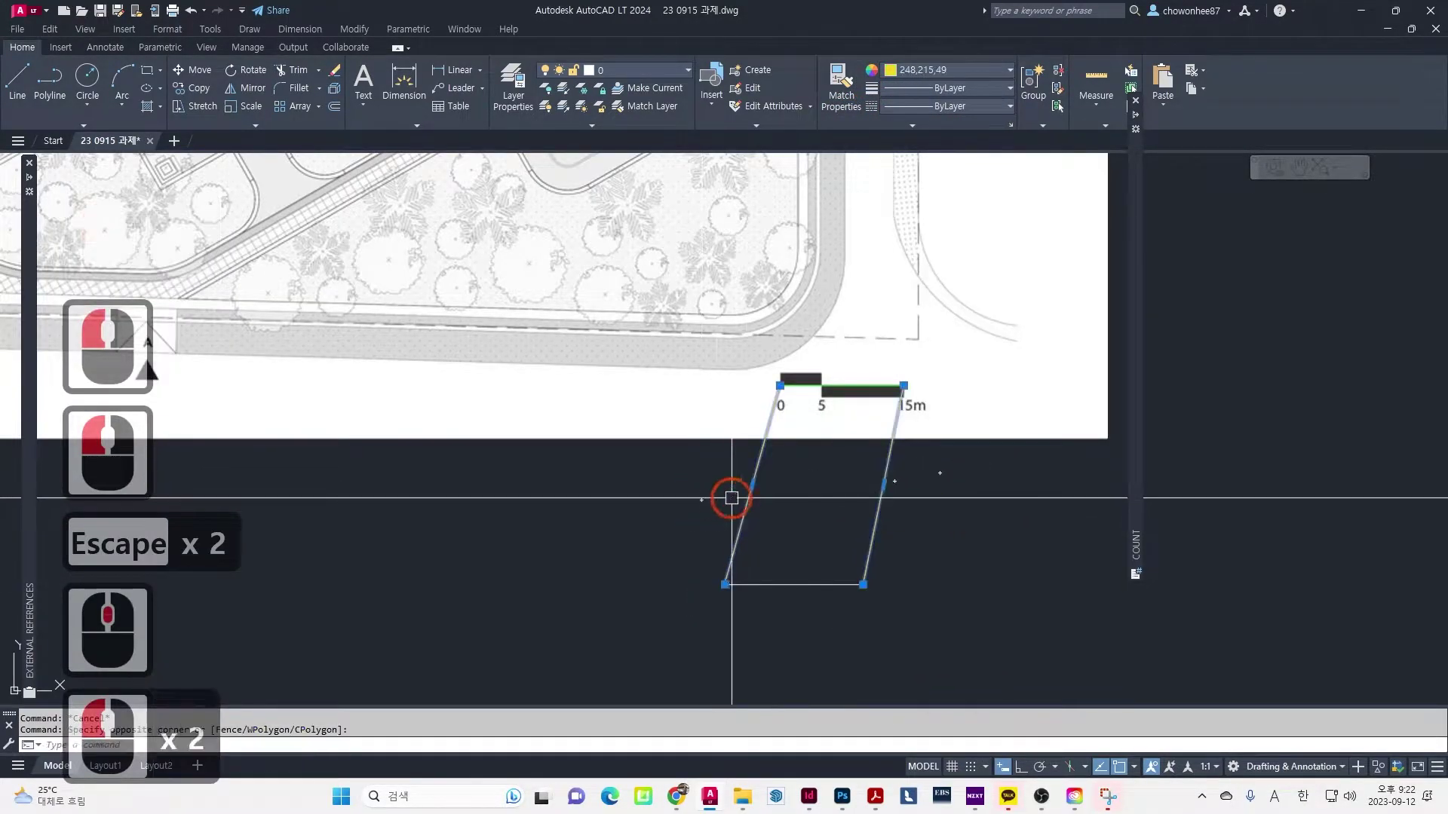
key("e")
key("Return")
middle_click(833, 512)
middle_click(832, 513)
key("Escape")
key("Escape")
scroll(872, 411, "up", 2)
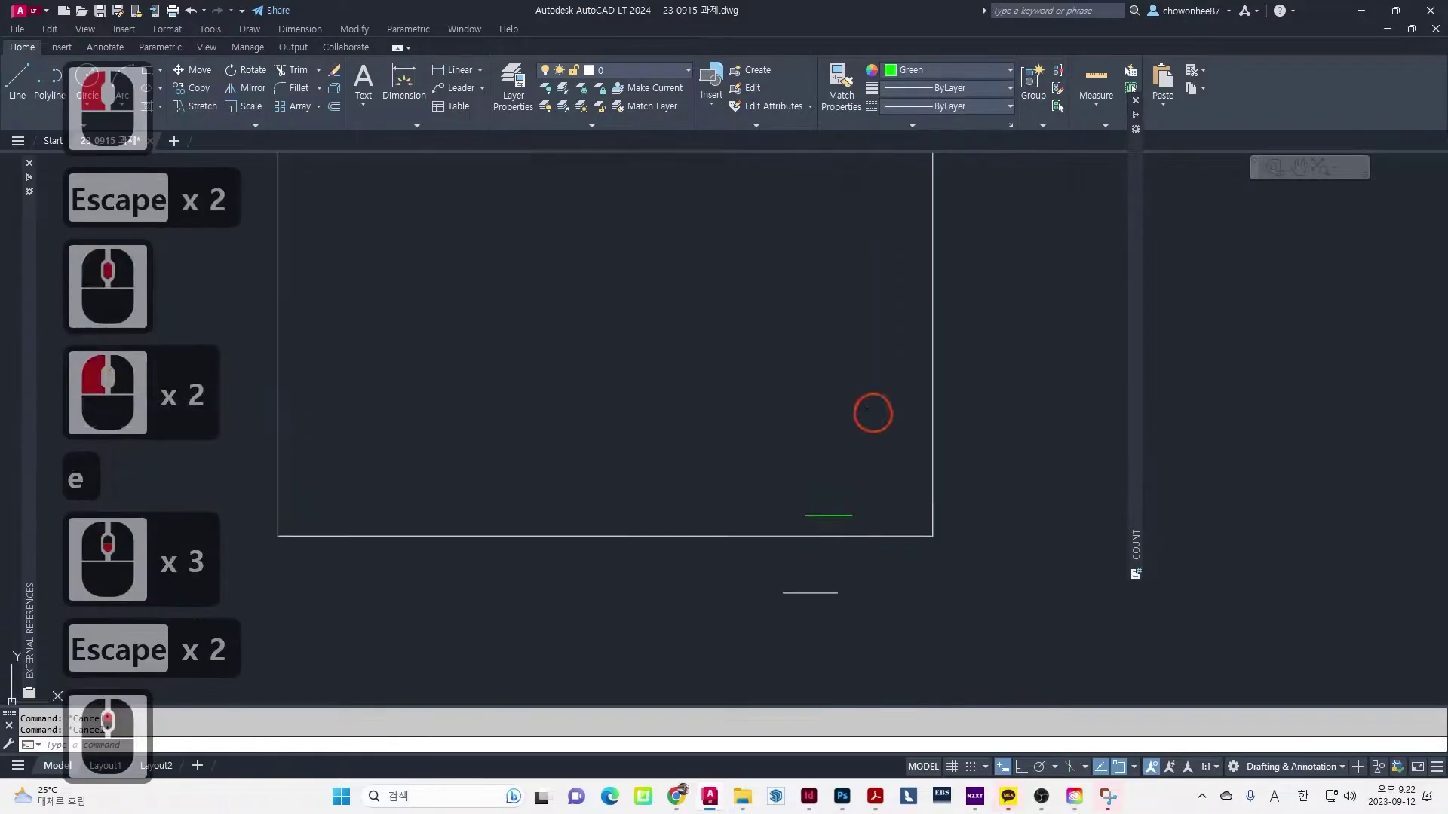
middle_click_drag(872, 411, 922, 514)
middle_click(922, 514)
Start aligning the Sample1 image, matching the 0 end of its scale bar to the corresponding endpoint of the 15000 line
type("li")
key("BackSpace")
key("BackSpace")
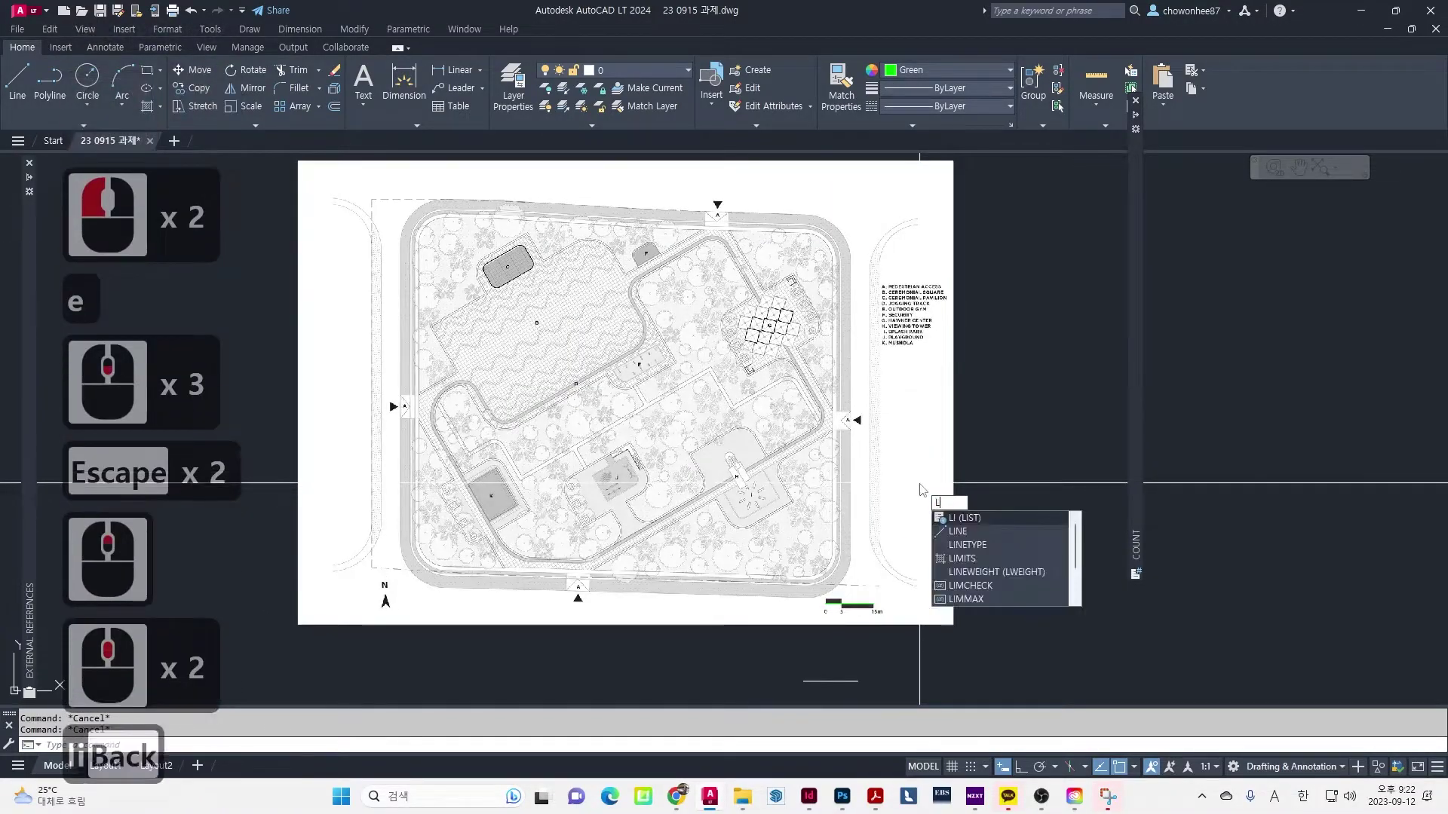
type("align")
key("Return")
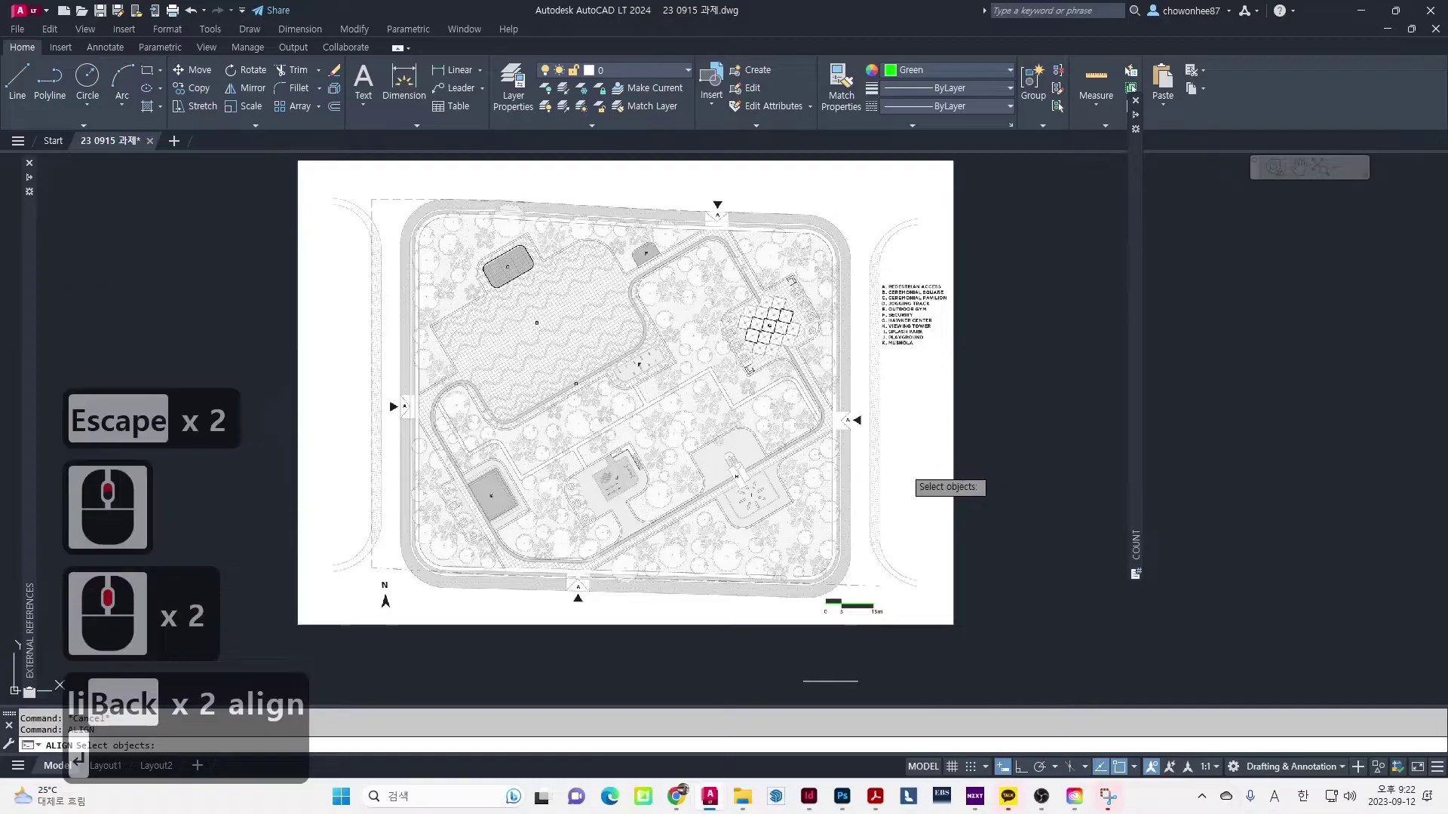
left_click(955, 557)
key("Return")
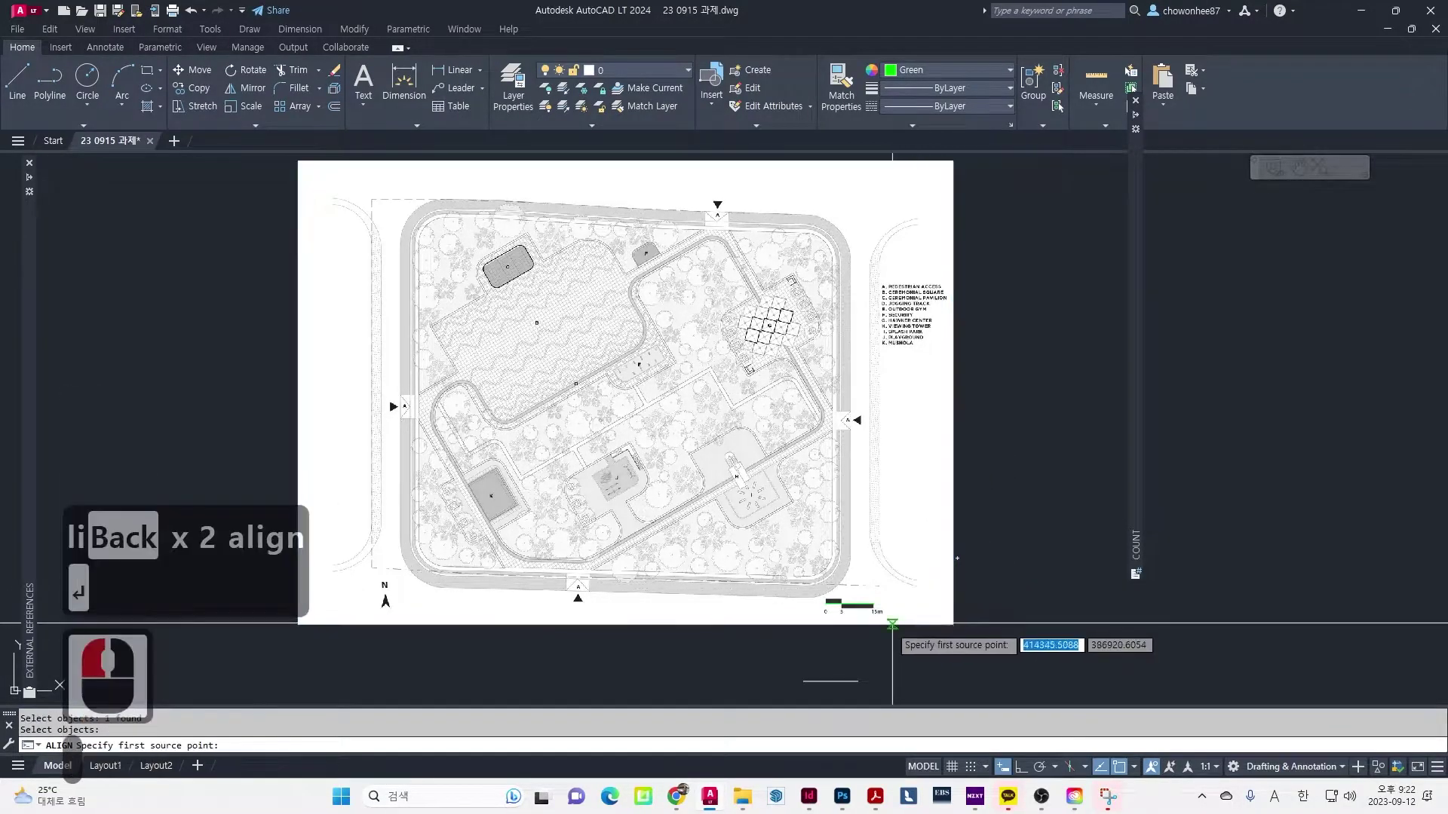
middle_click_drag(856, 664, 873, 540)
scroll(872, 540, "up", 2)
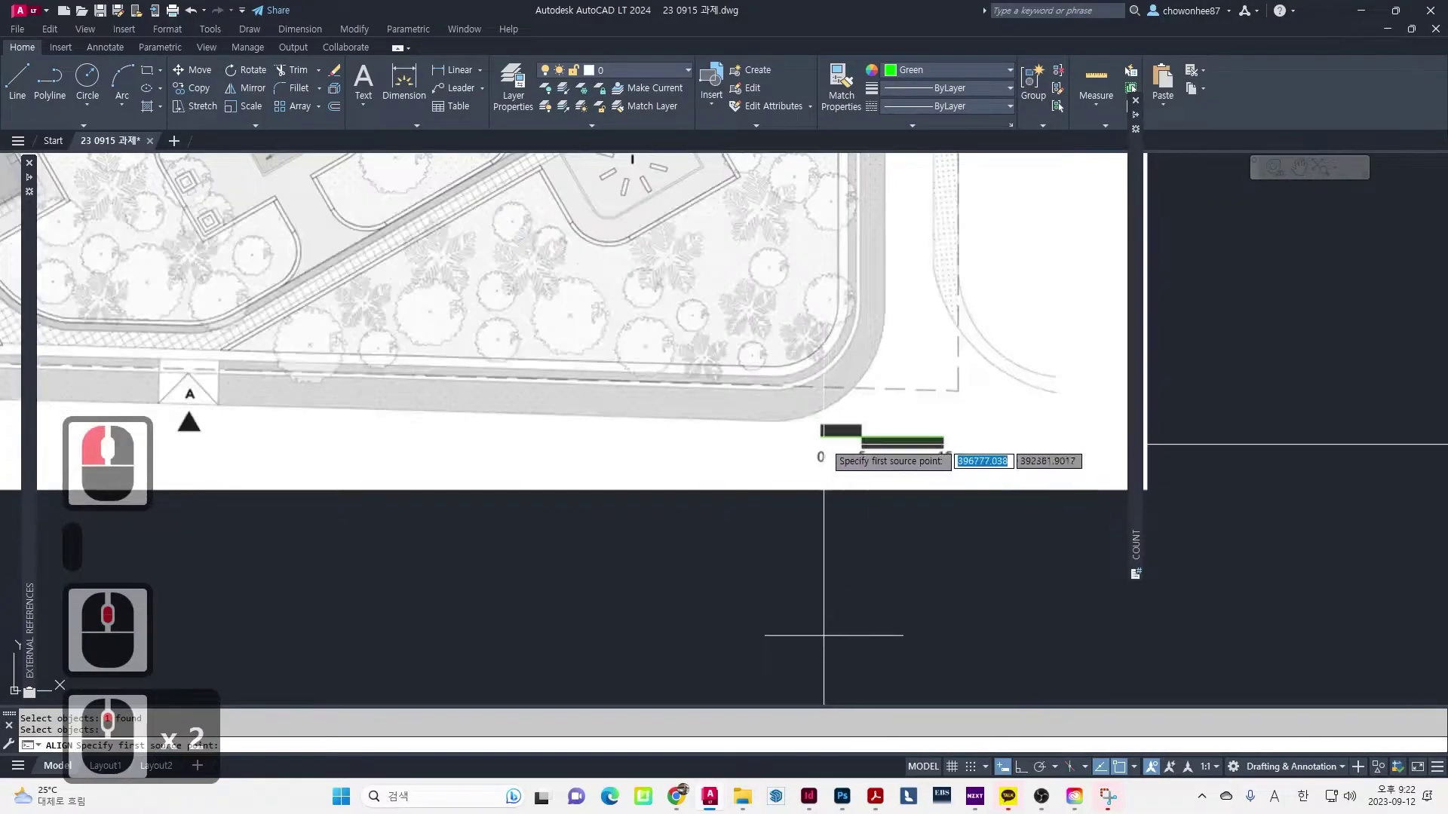
left_click(821, 436)
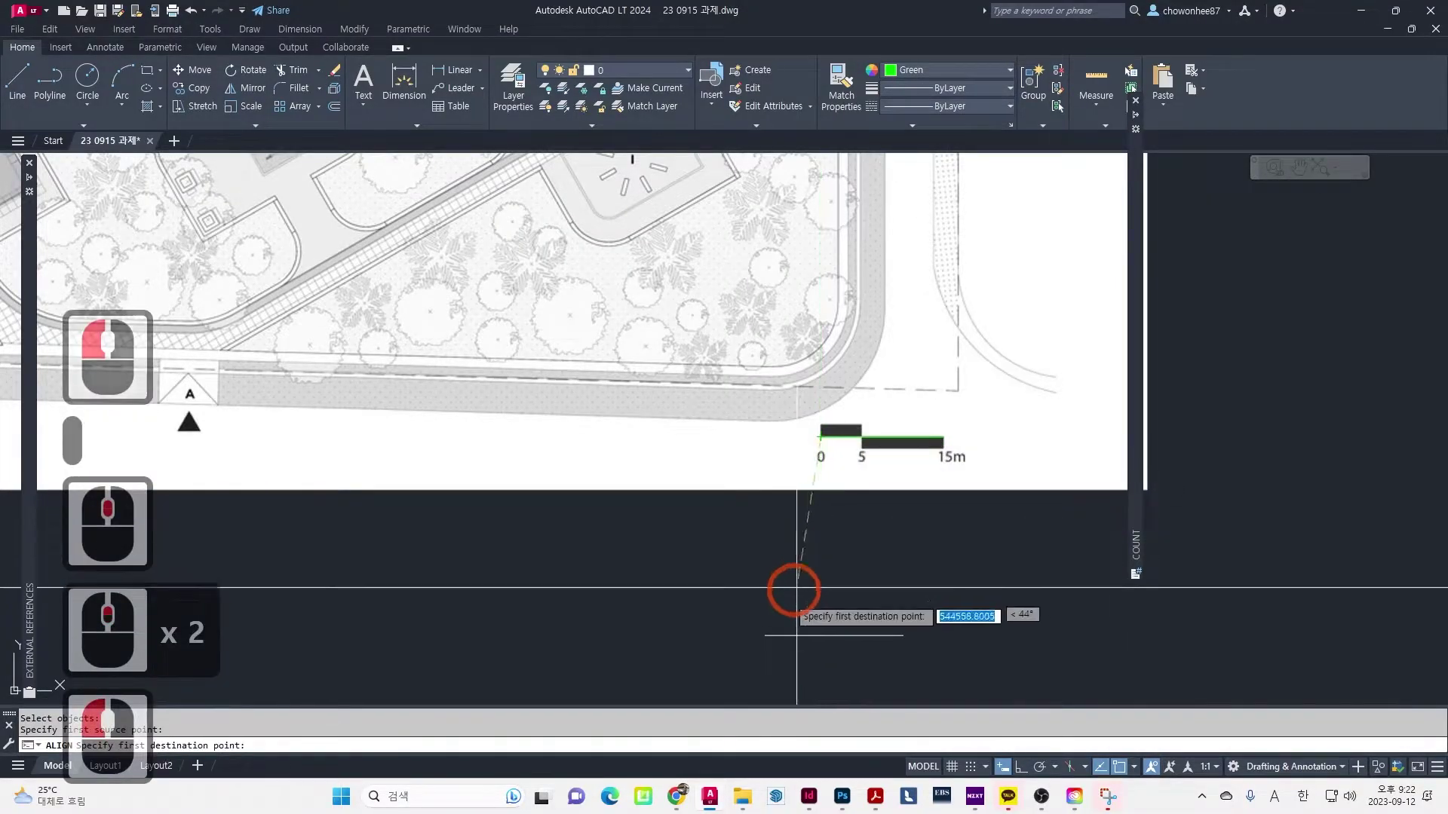
left_click(766, 636)
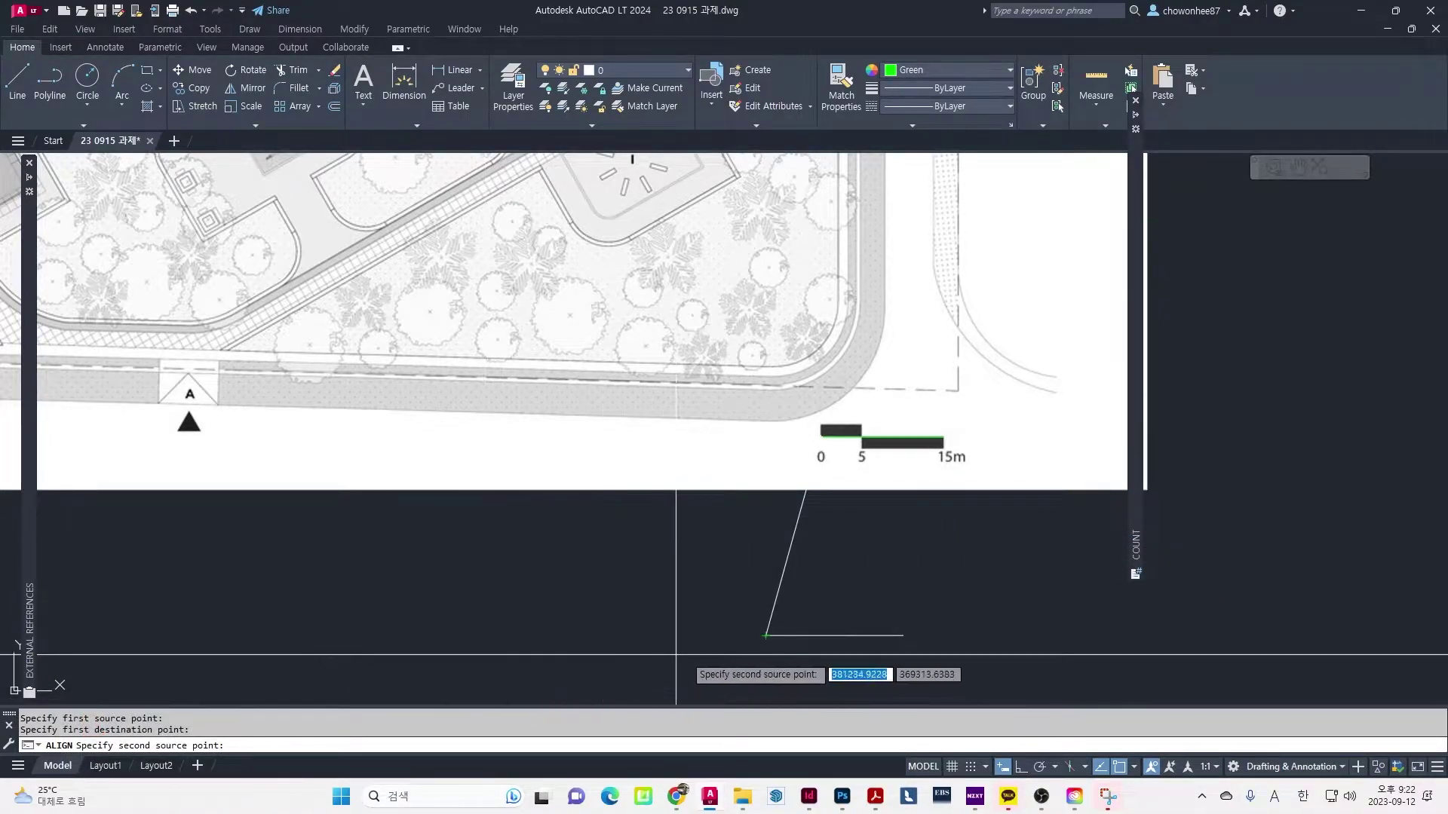
Match the scale bar's 15 m end to the 15000 line's other endpoint and scale the image to the alignment points
left_click(943, 436)
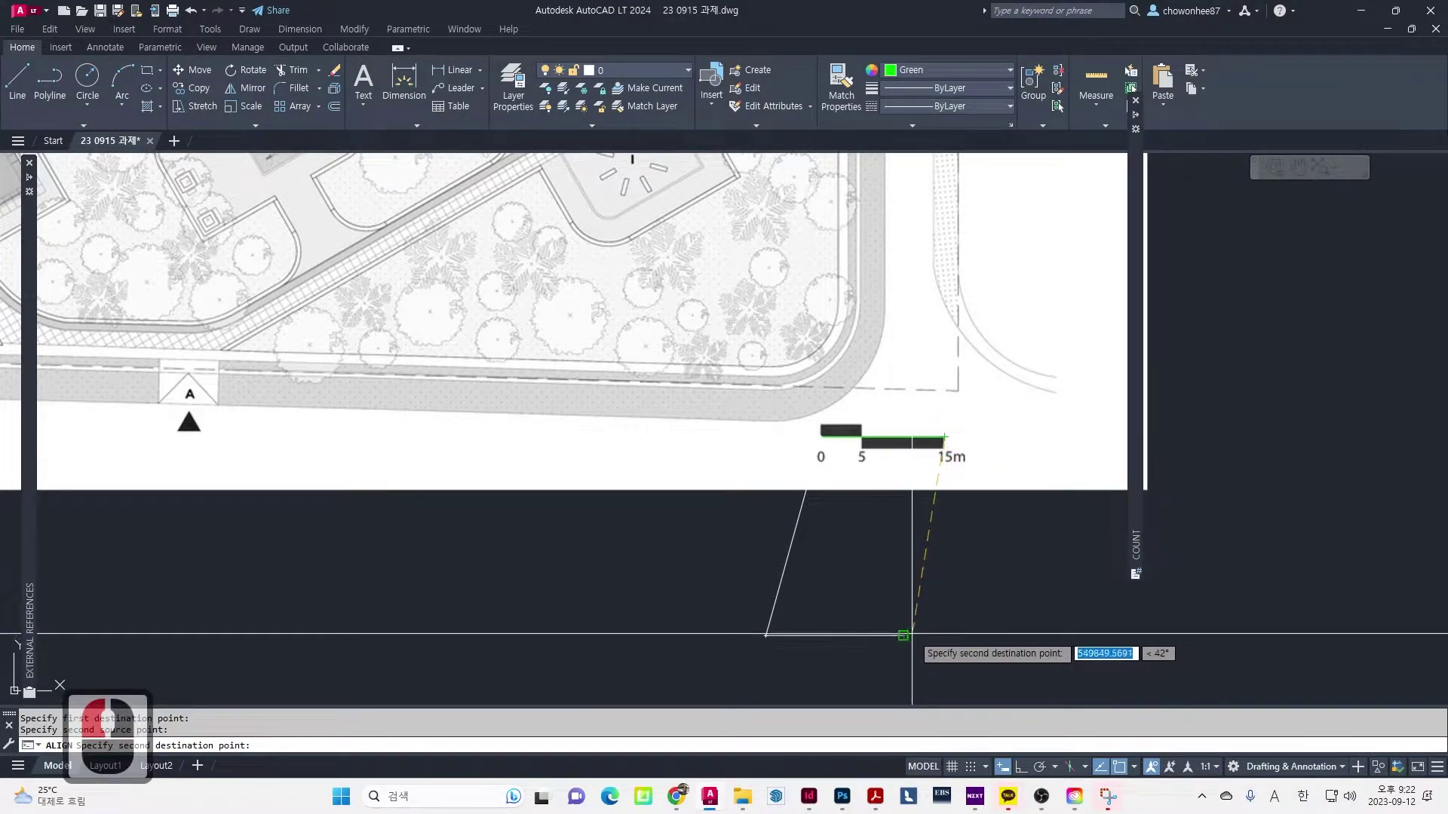
left_click(903, 636)
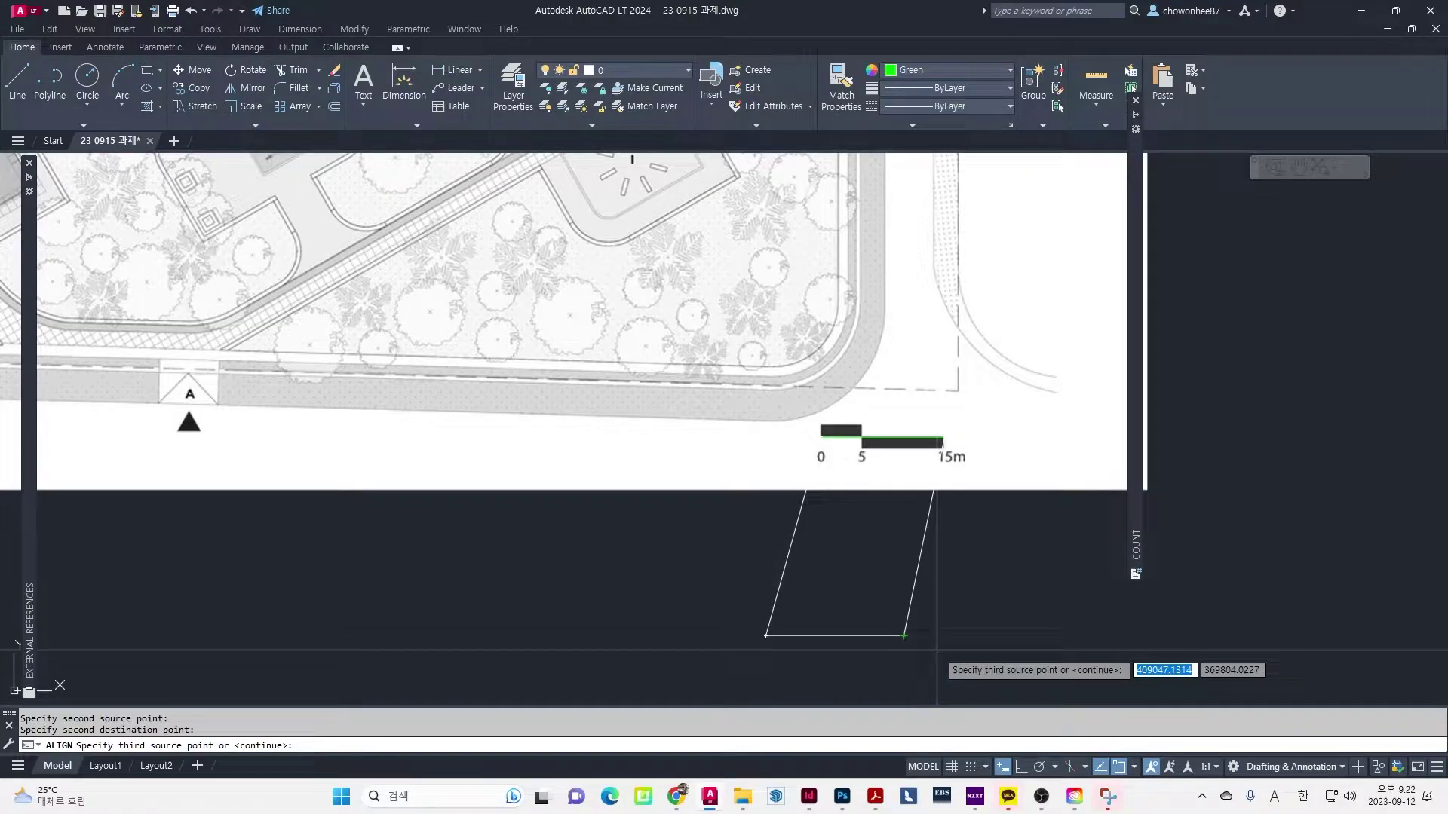
key("Return")
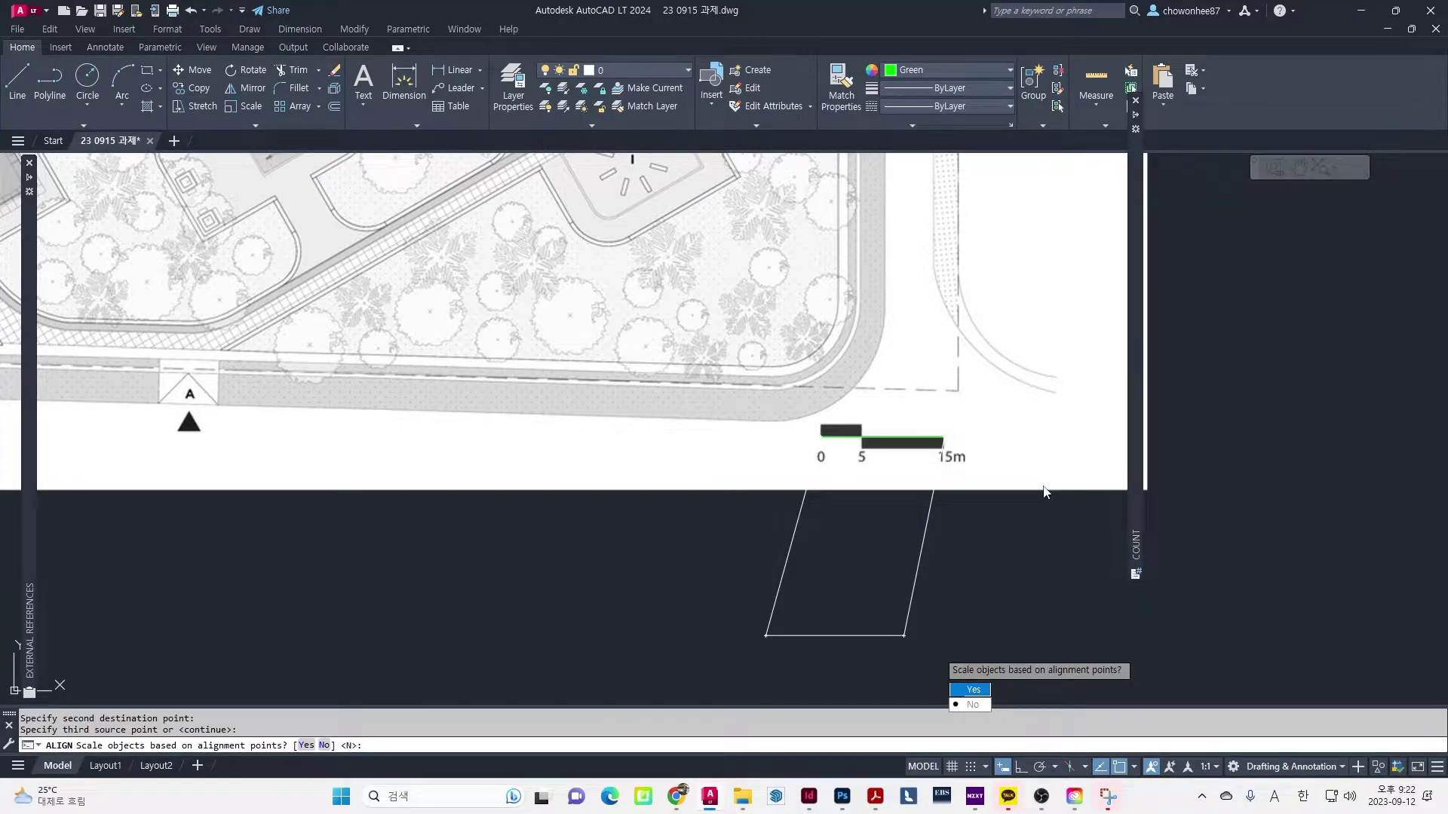
key("Return")
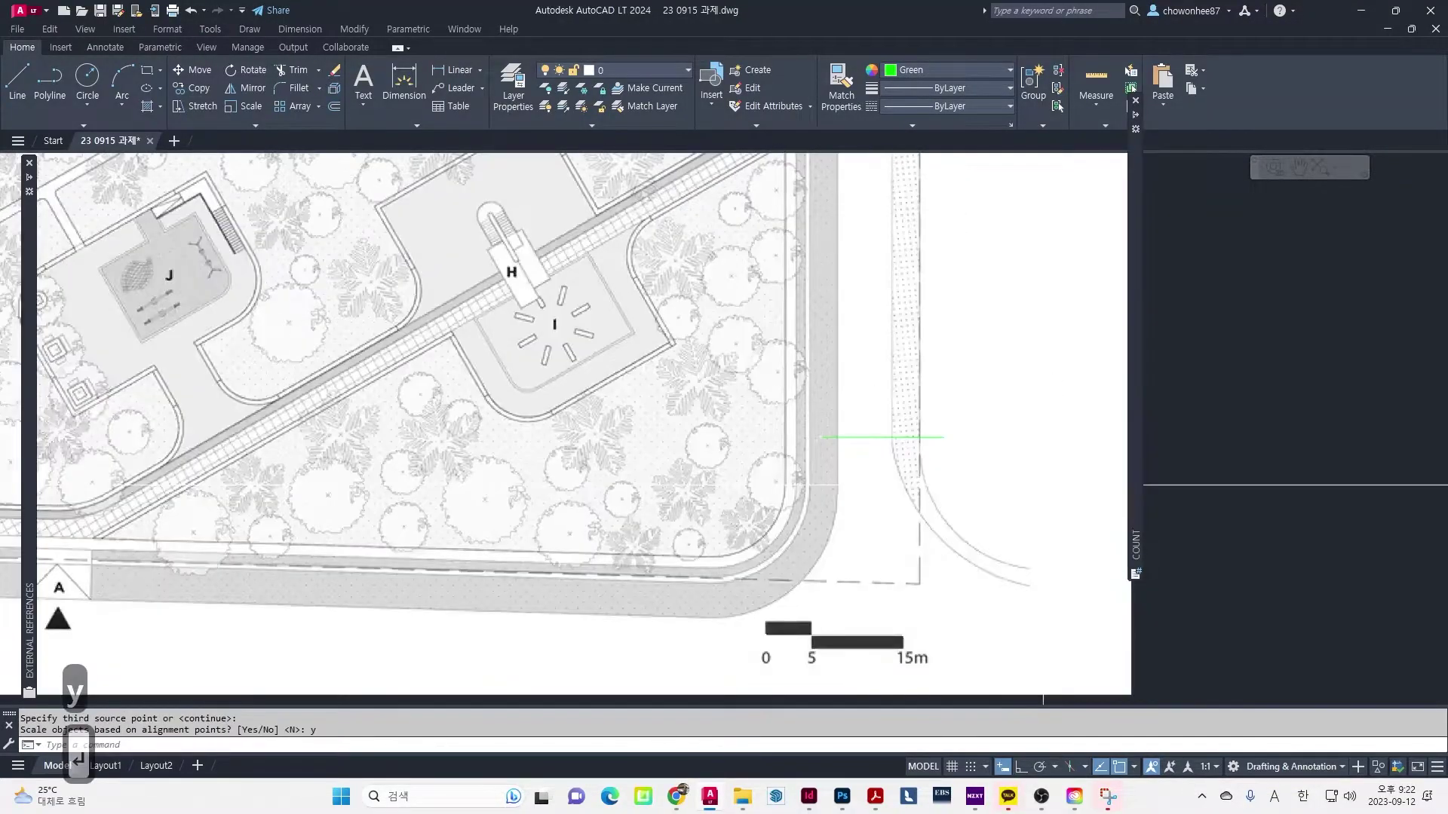
Open the properties of the 15000 line on the scale bar, and erase it together with the leftover green line
scroll(953, 549, "down", 3)
scroll(915, 562, "up", 2)
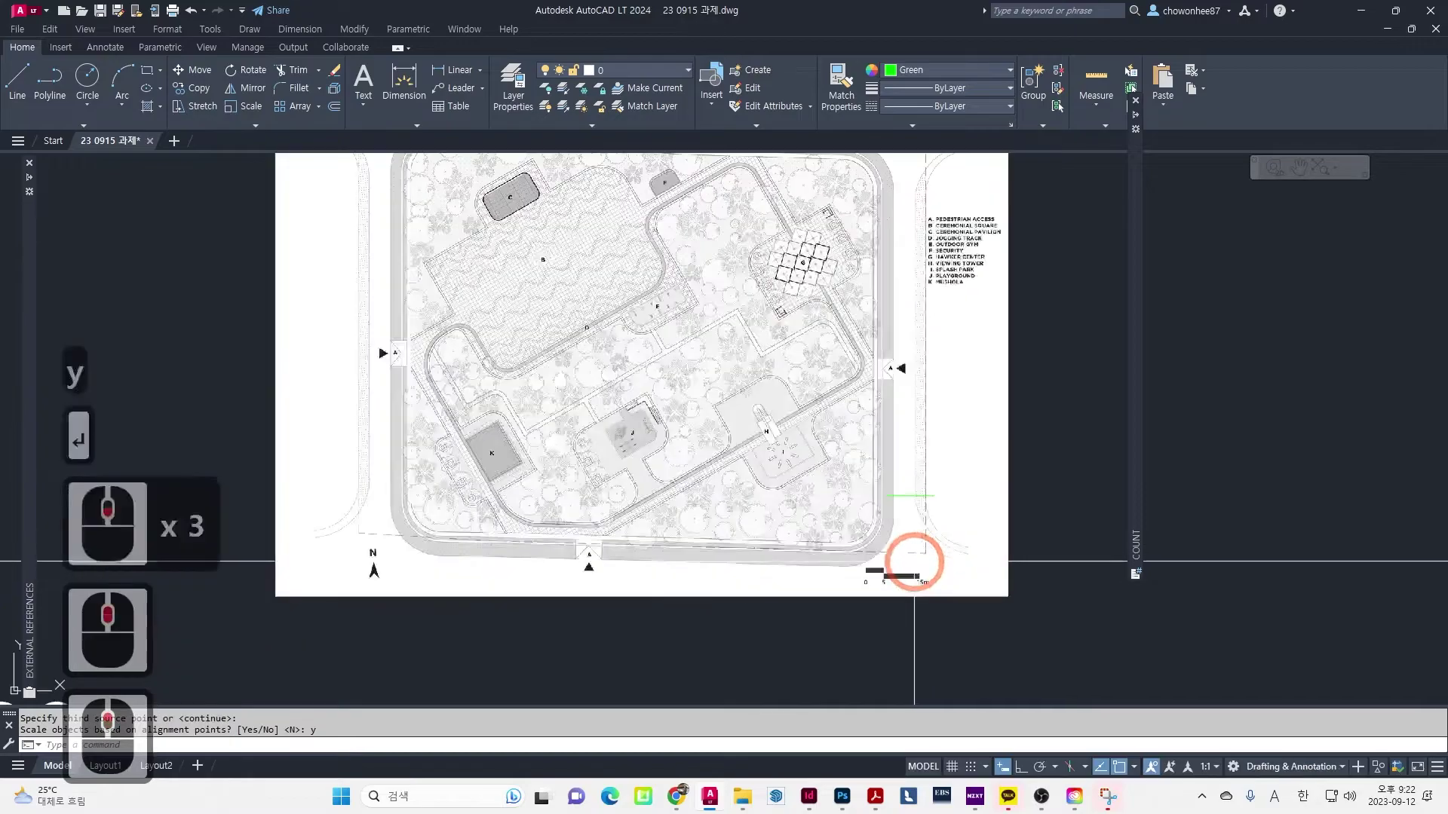
scroll(865, 567, "up", 3)
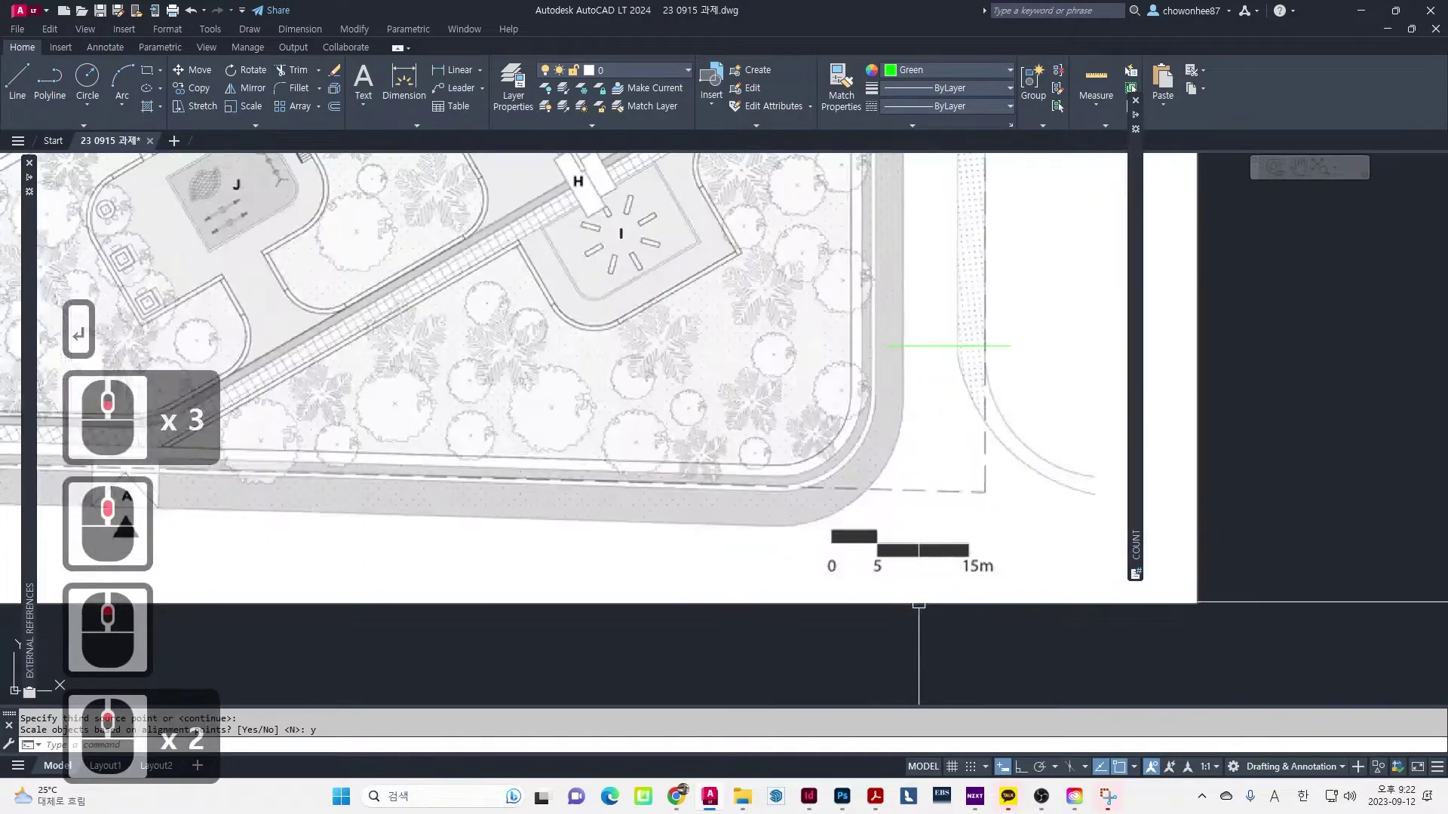
left_click(870, 549)
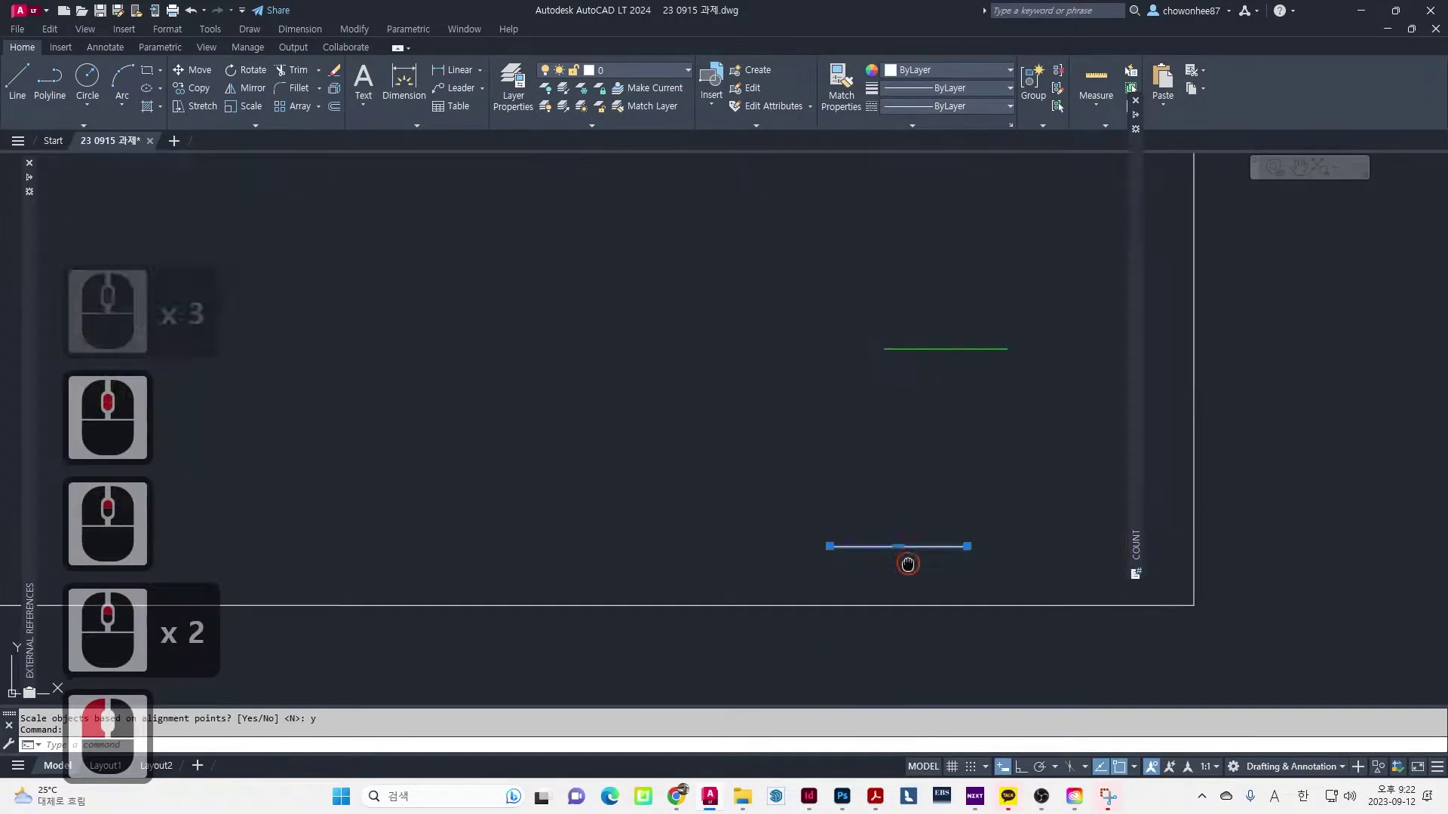
scroll(879, 585, "up", 3)
key("ctrl+1")
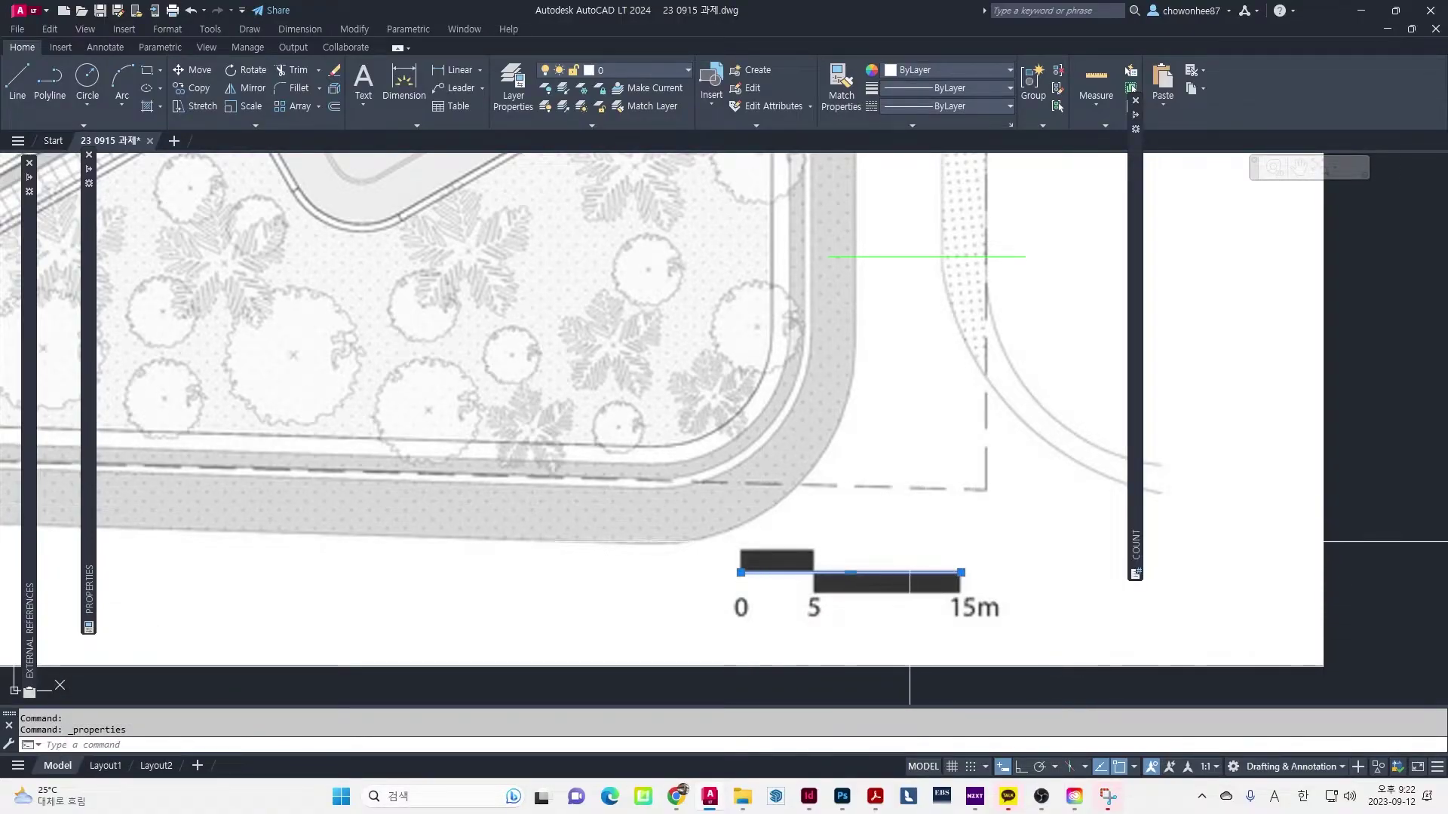
scroll(829, 558, "down", 2)
scroll(825, 578, "down", 2)
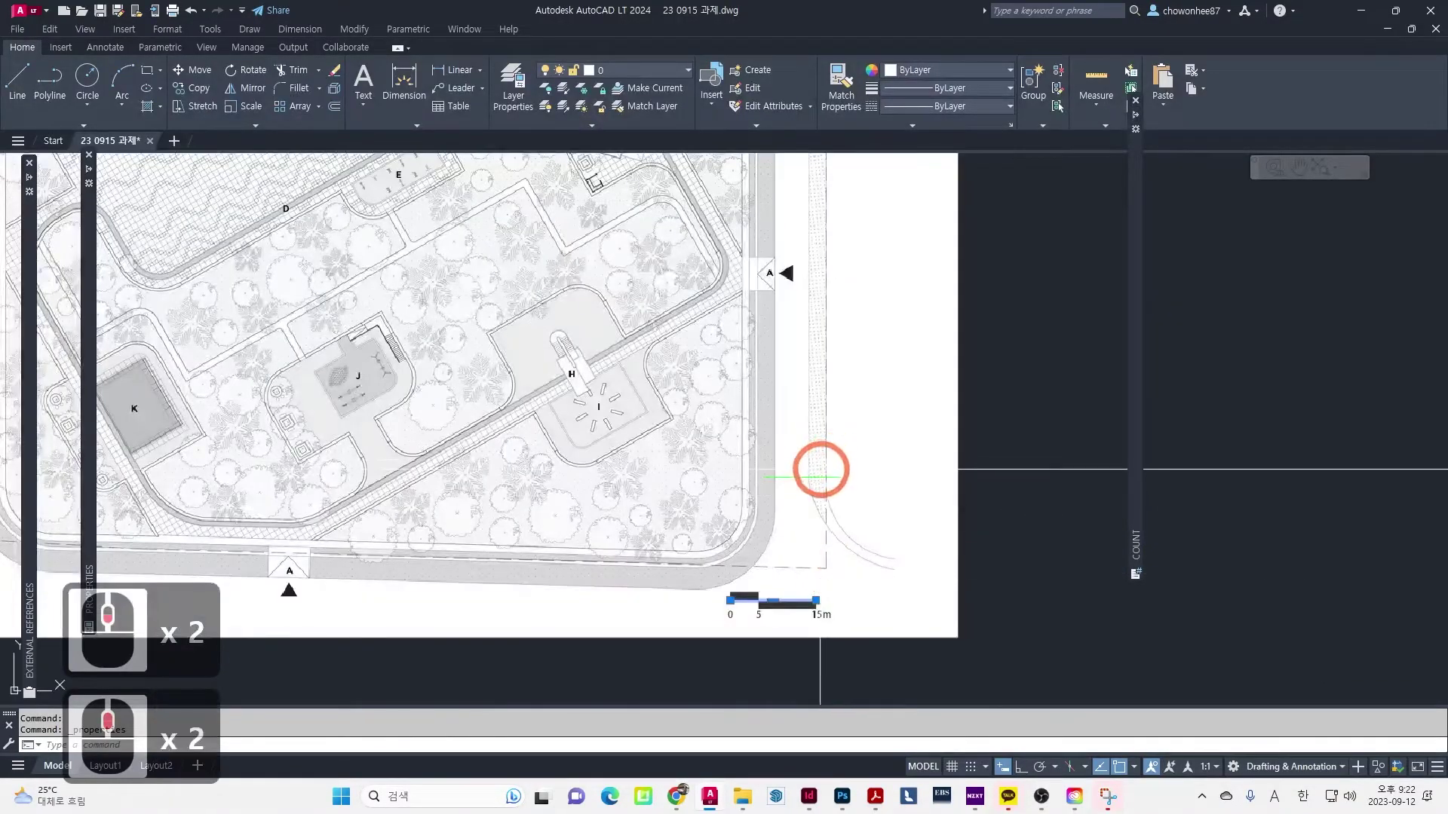
left_click(812, 476)
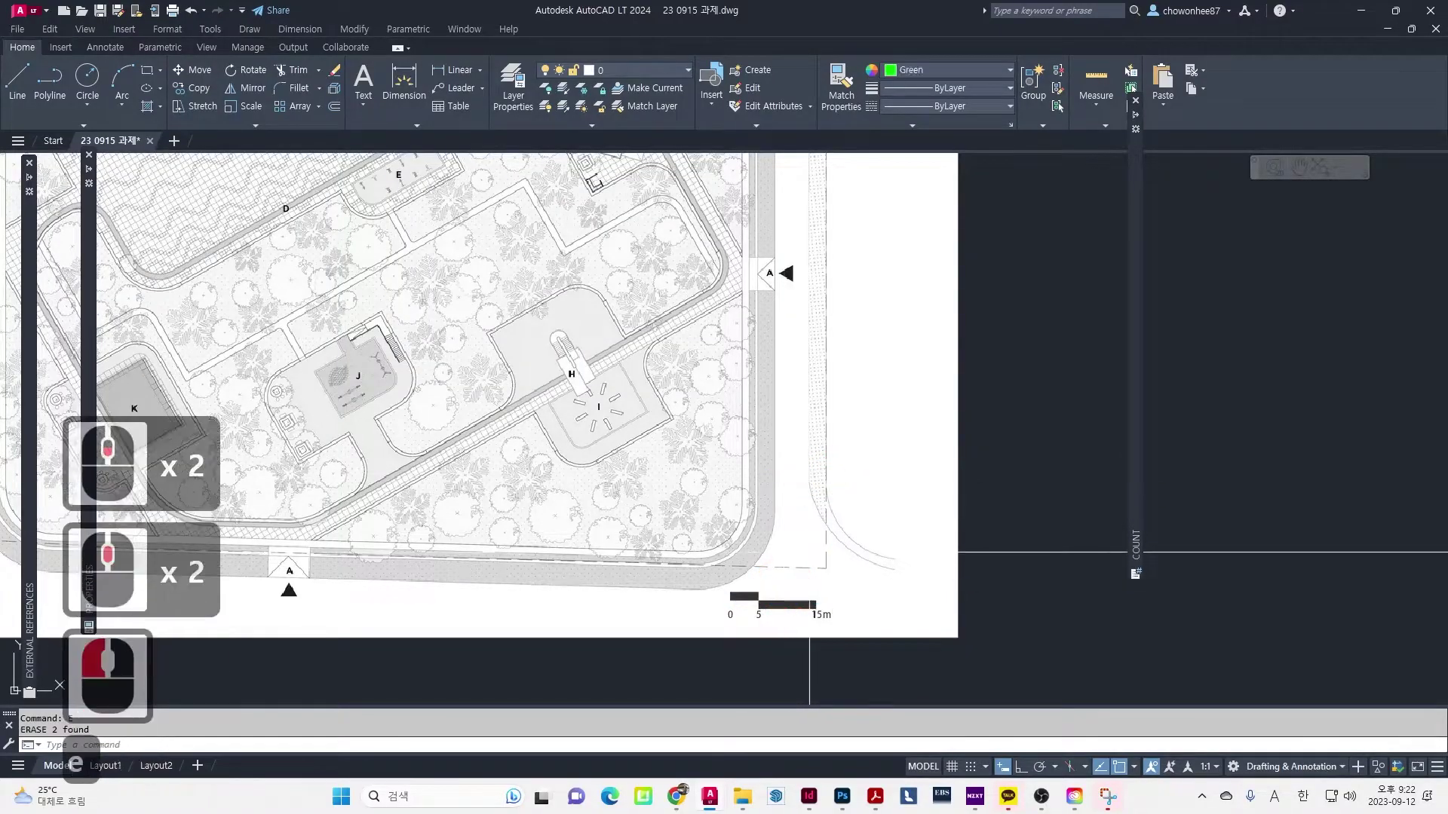
Move the A1 1:1 title sheet and its label to the empty area beside the A1 1:500 sheet
scroll(811, 588, "down", 3)
key("Escape")
left_click(830, 523)
key("Escape")
key("m")
key("space")
left_click(768, 652)
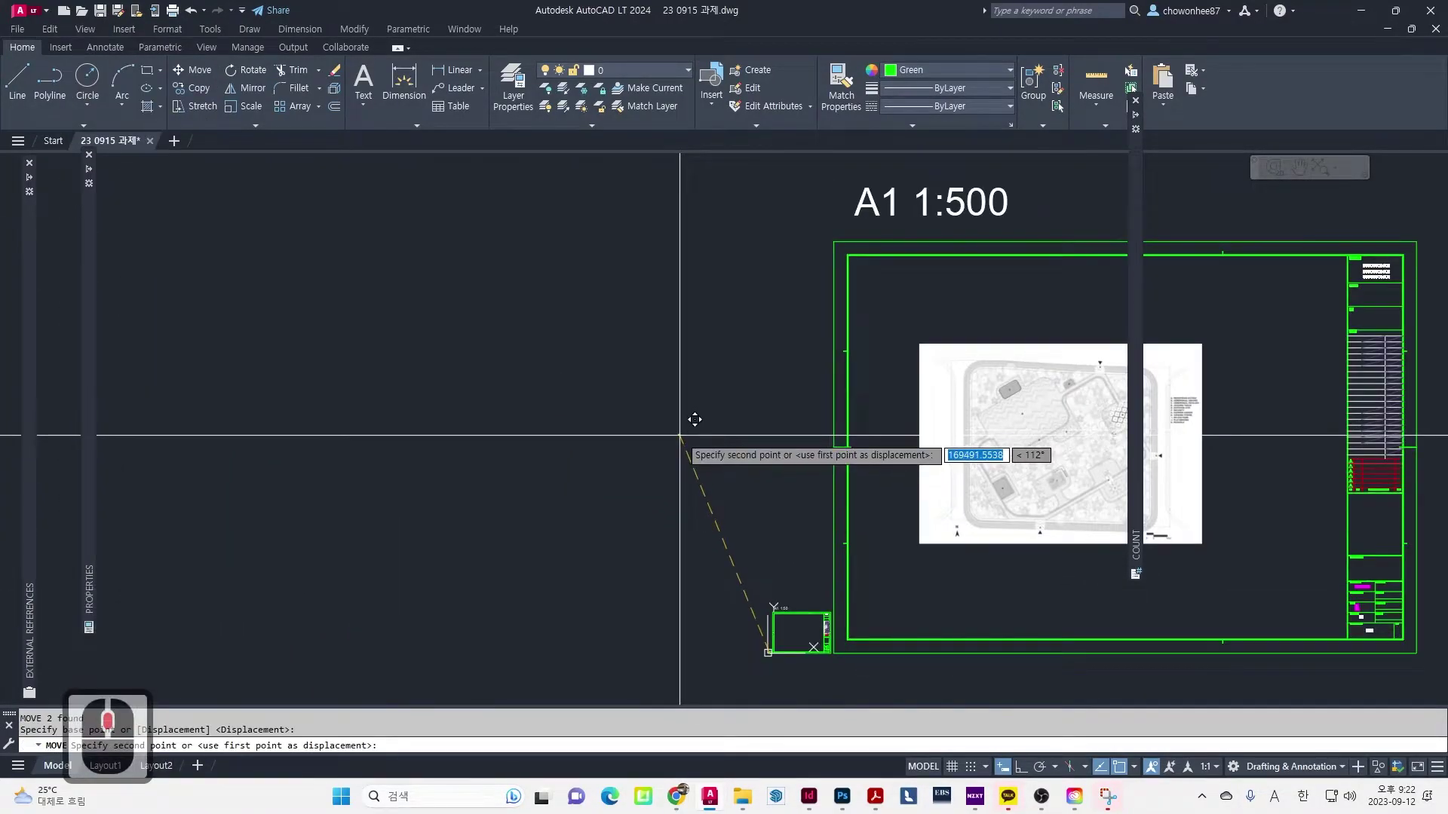
left_click(663, 420)
Scale the A1 1:1 sheet and its label by a factor of 300 from the frame's lower-right corner
scroll(727, 443, "up", 5)
key("Escape")
key("Escape")
scroll(678, 428, "up", 3)
scroll(678, 428, "up", 3)
type("sc")
key("space")
left_click(843, 282)
left_click(535, 557)
key("space")
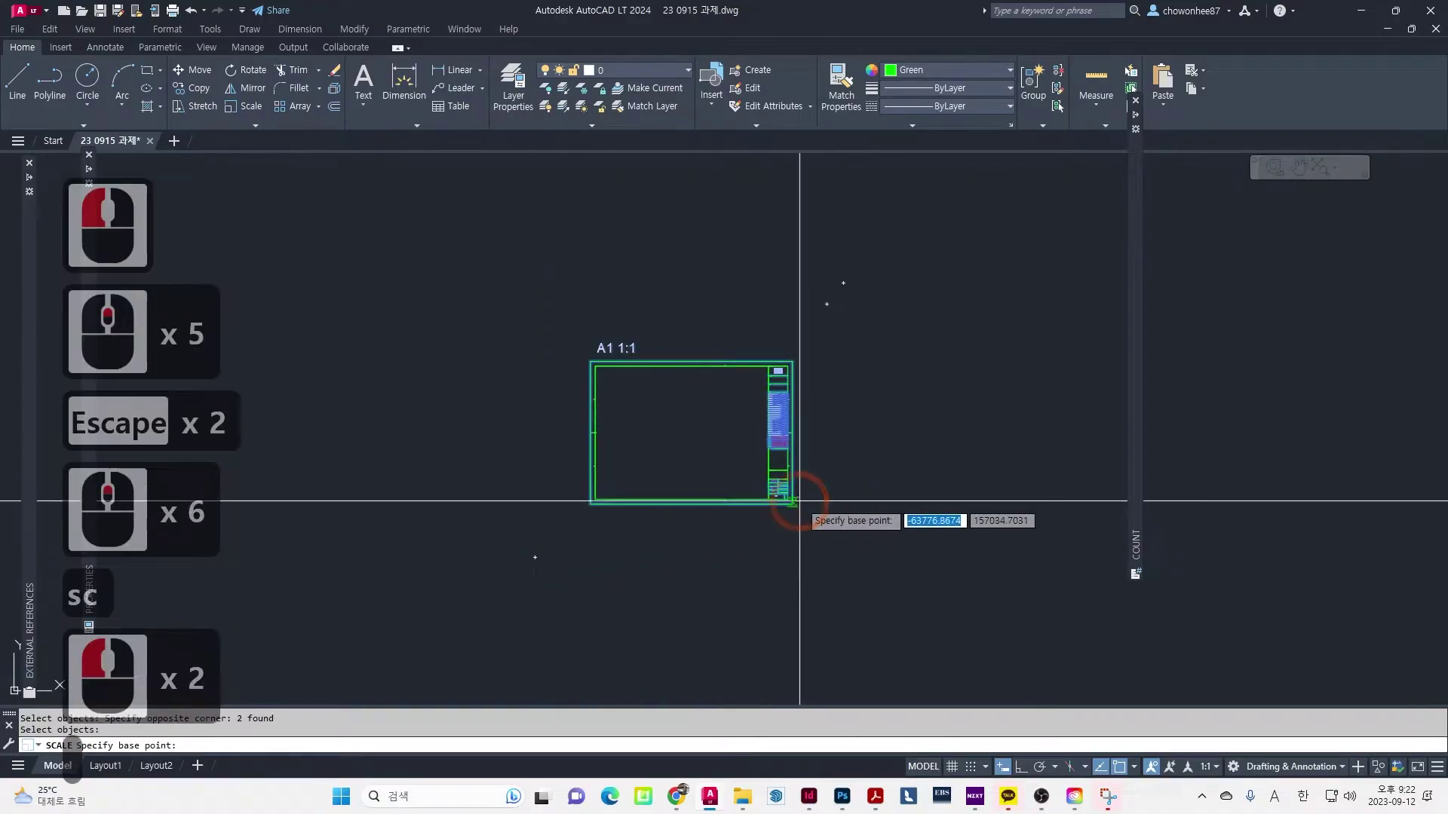
left_click(792, 502)
type("300")
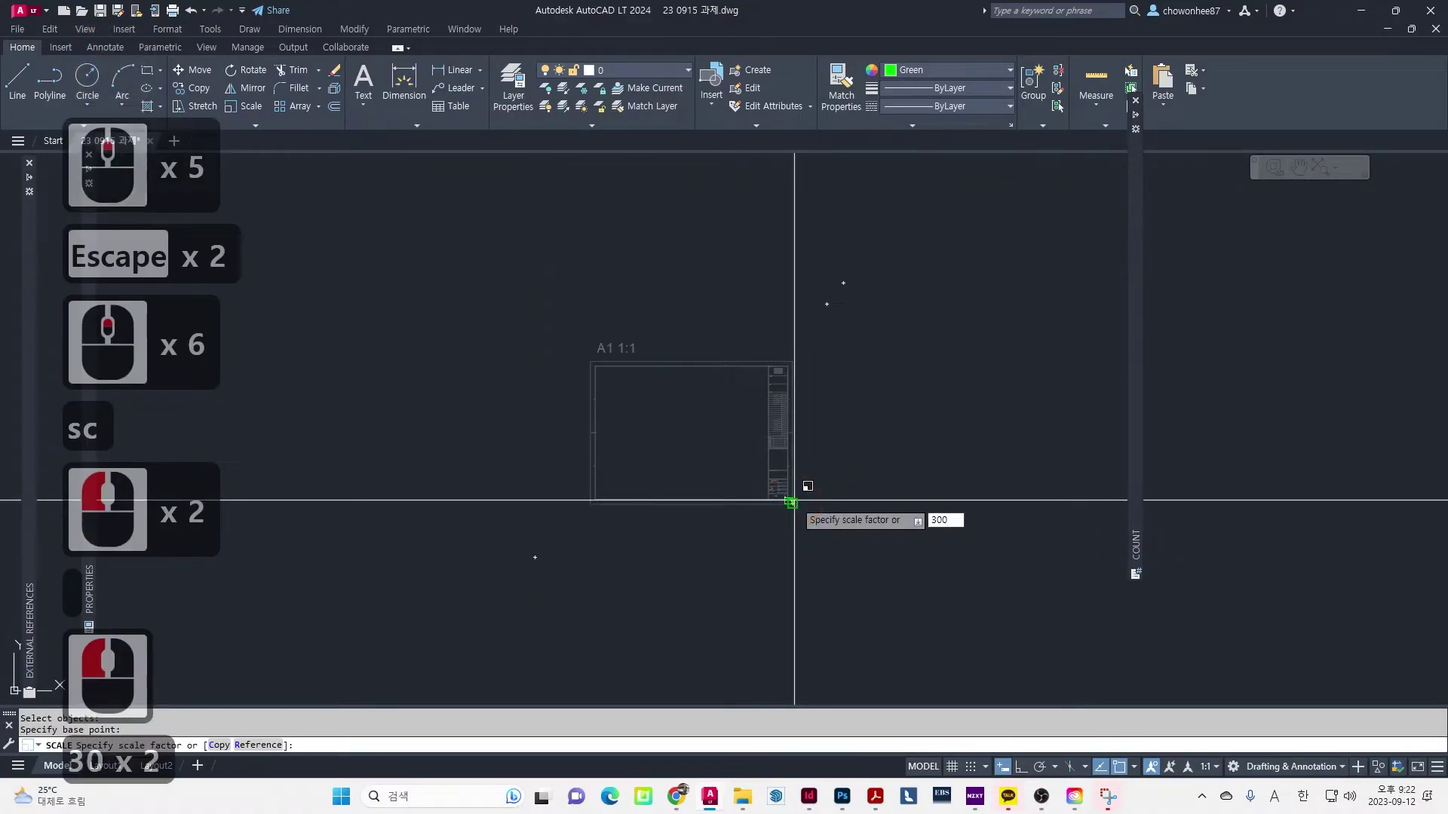
key("Return")
Change the enlarged sheet's label to A1 1:300
scroll(791, 500, "down", 14)
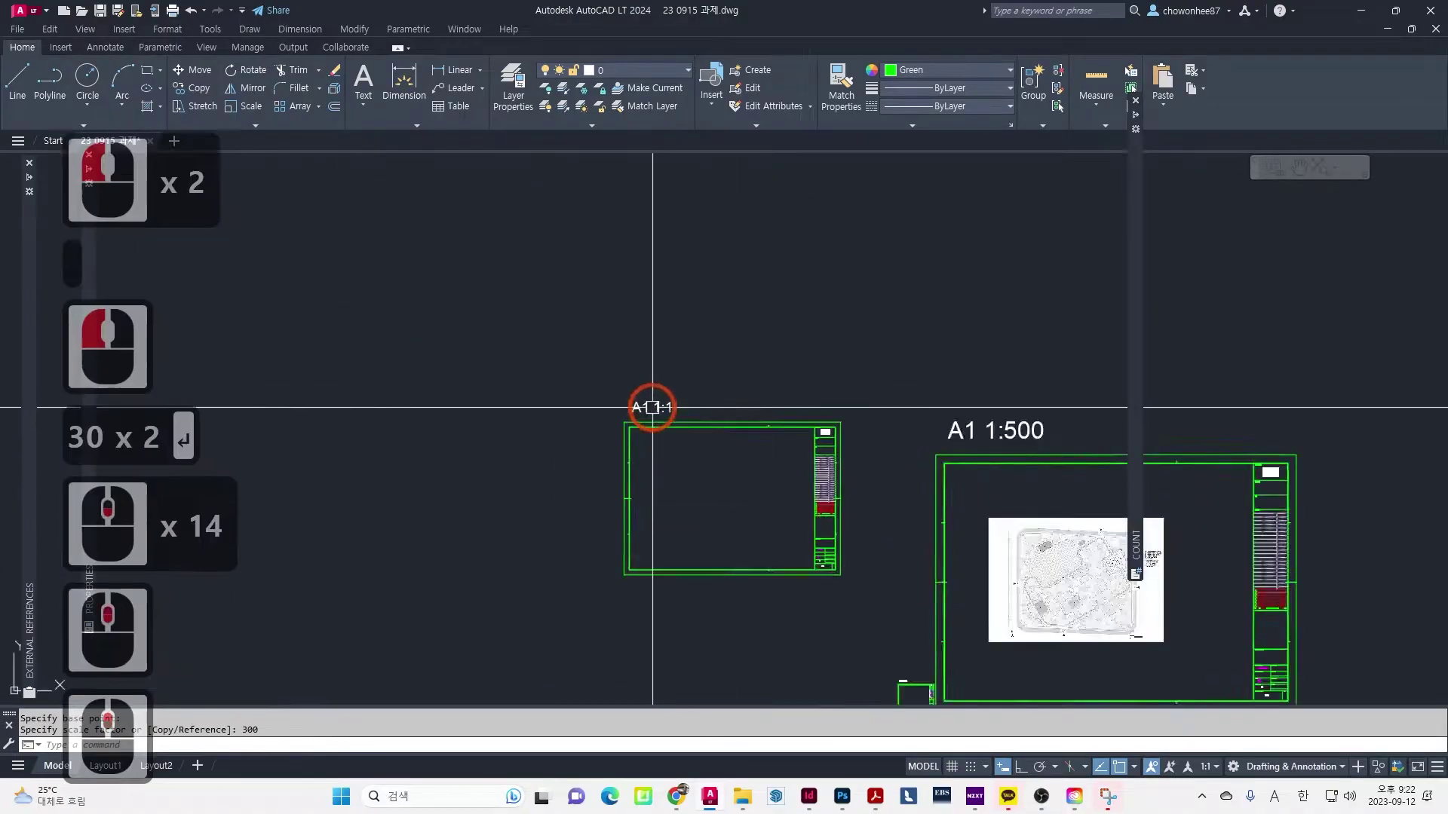
scroll(652, 407, "up", 2)
double_click(647, 406)
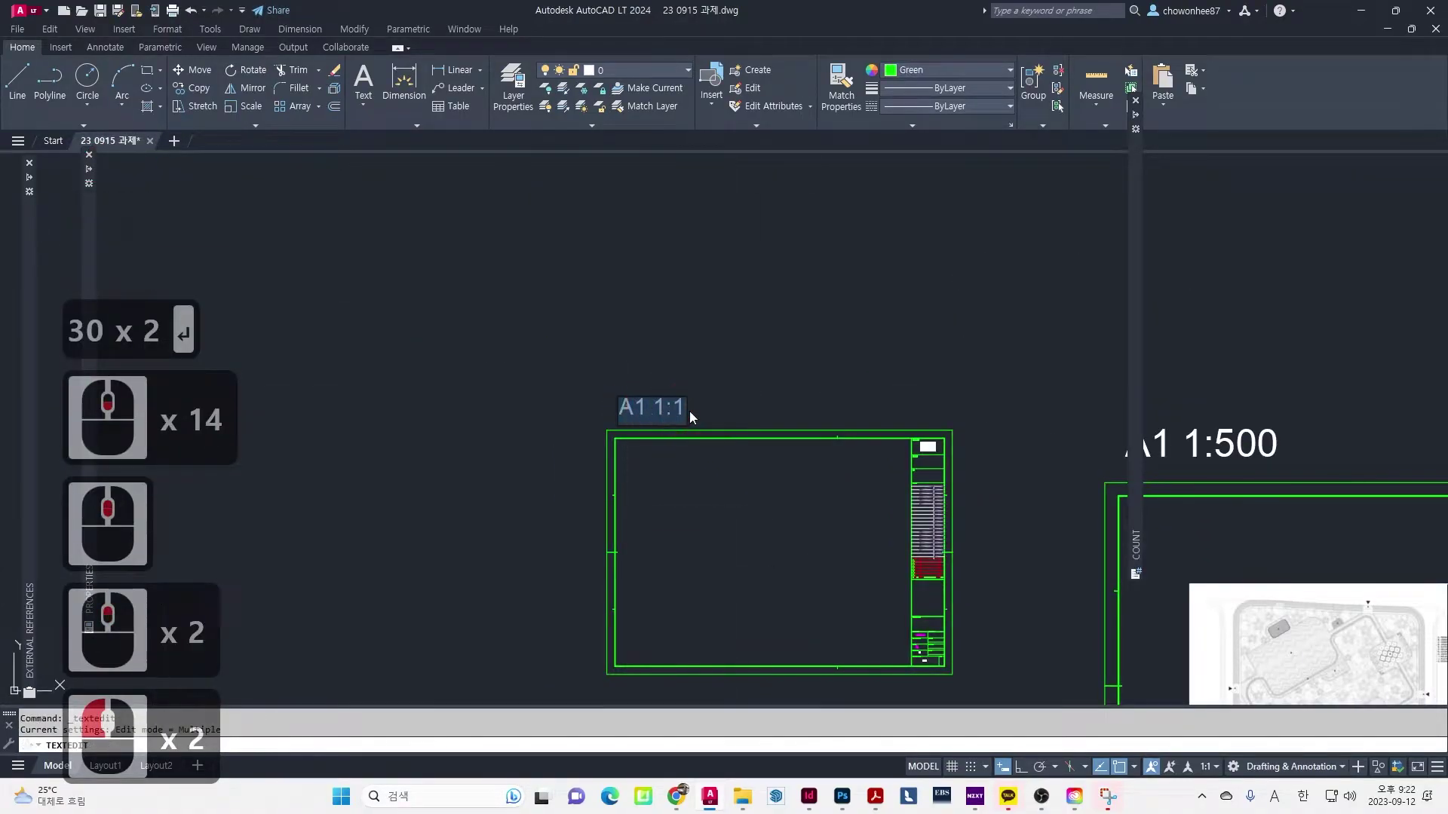
key("Right")
key("BackSpace")
type("300")
key("Return")
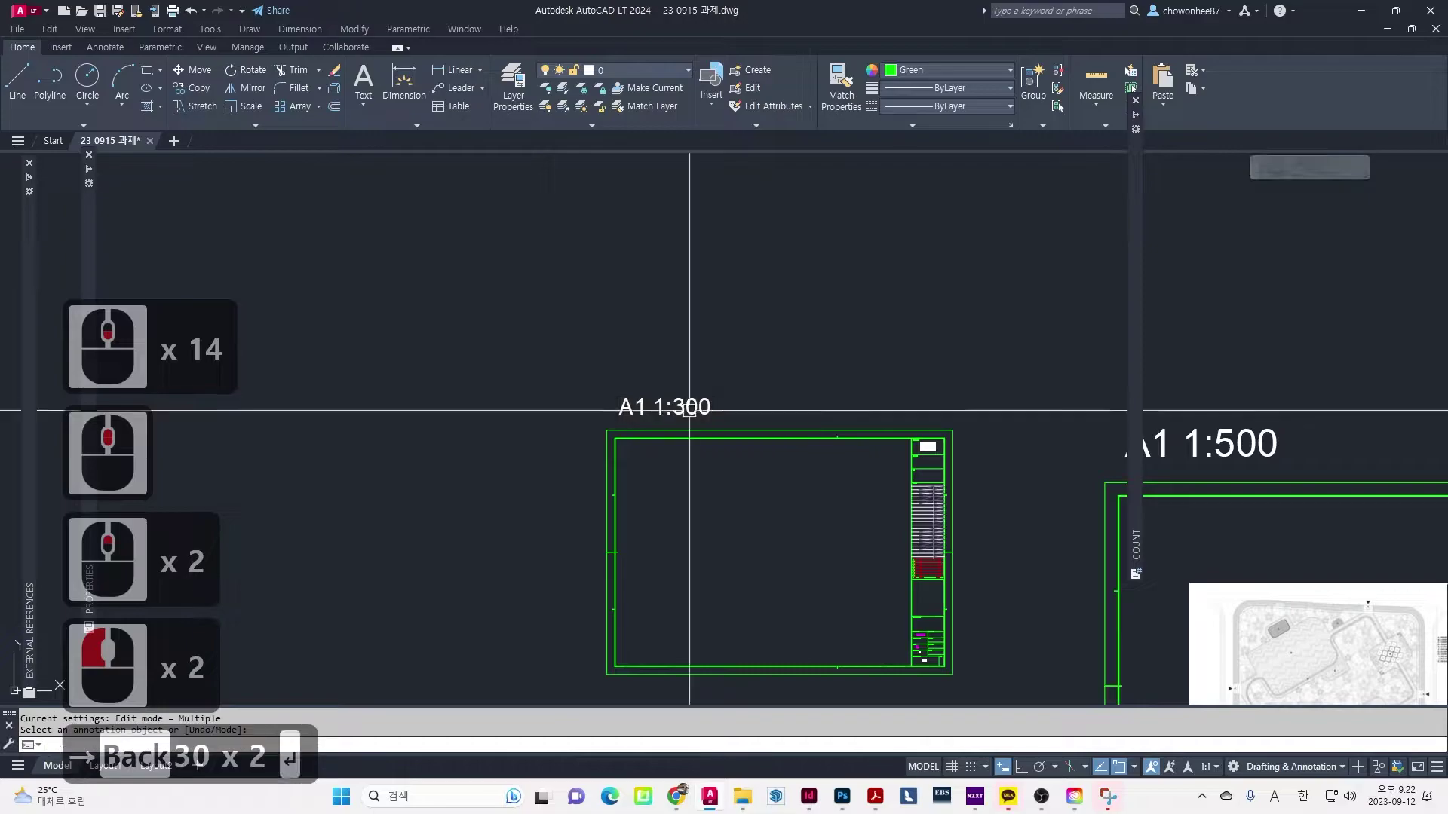
key("Escape")
Move the scaled Sample1 site plan image from the A1 1:500 sheet into the A1 1:300 sheet
mouse_move(947, 507)
middle_mouse_down()
mouse_move(867, 393)
mouse_move(776, 391)
mouse_move(845, 515)
mouse_move(816, 515)
middle_mouse_up()
type("m")
key("space")
left_click(1083, 556)
key("space")
left_click(1082, 573)
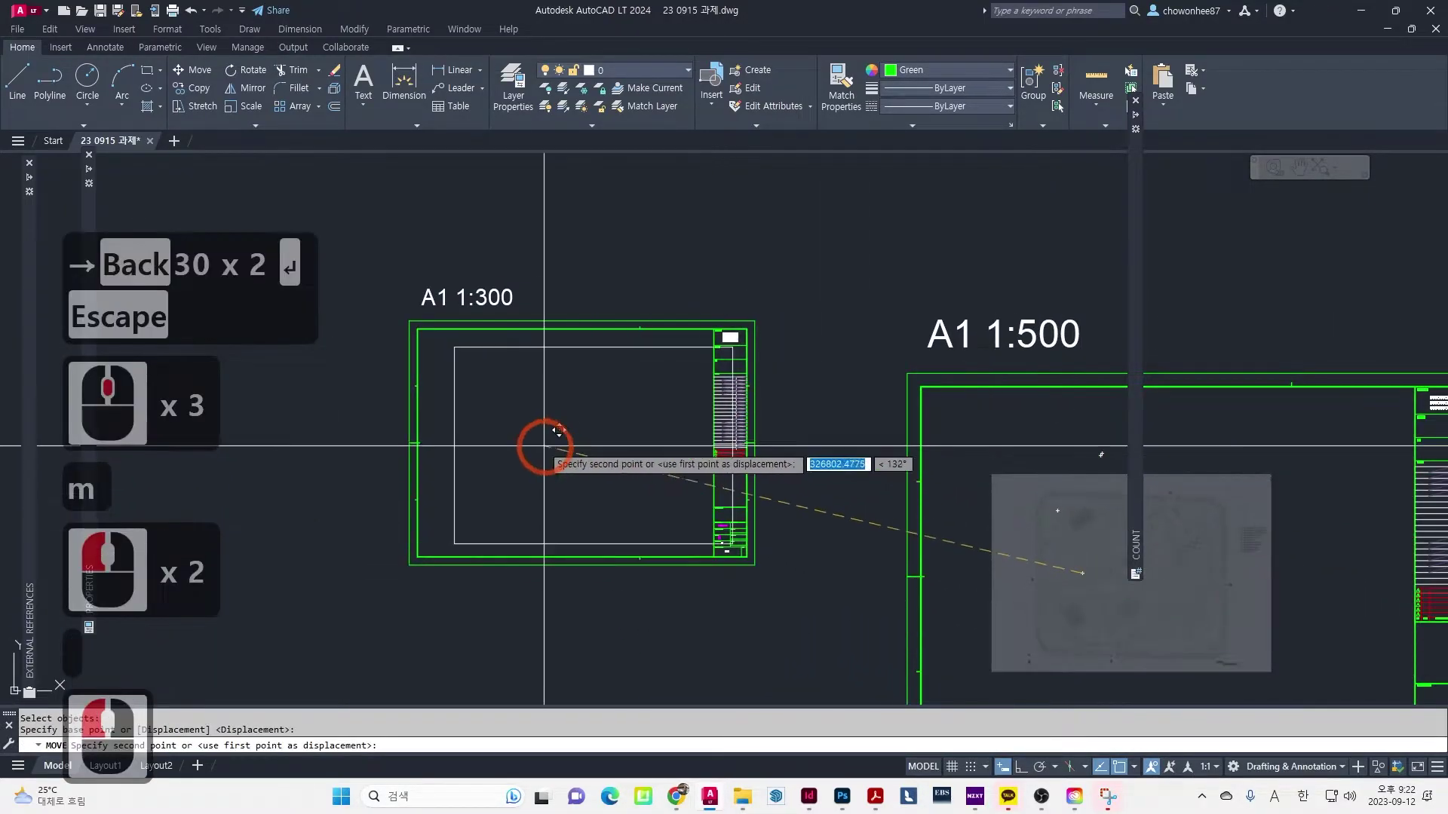
left_click(517, 442)
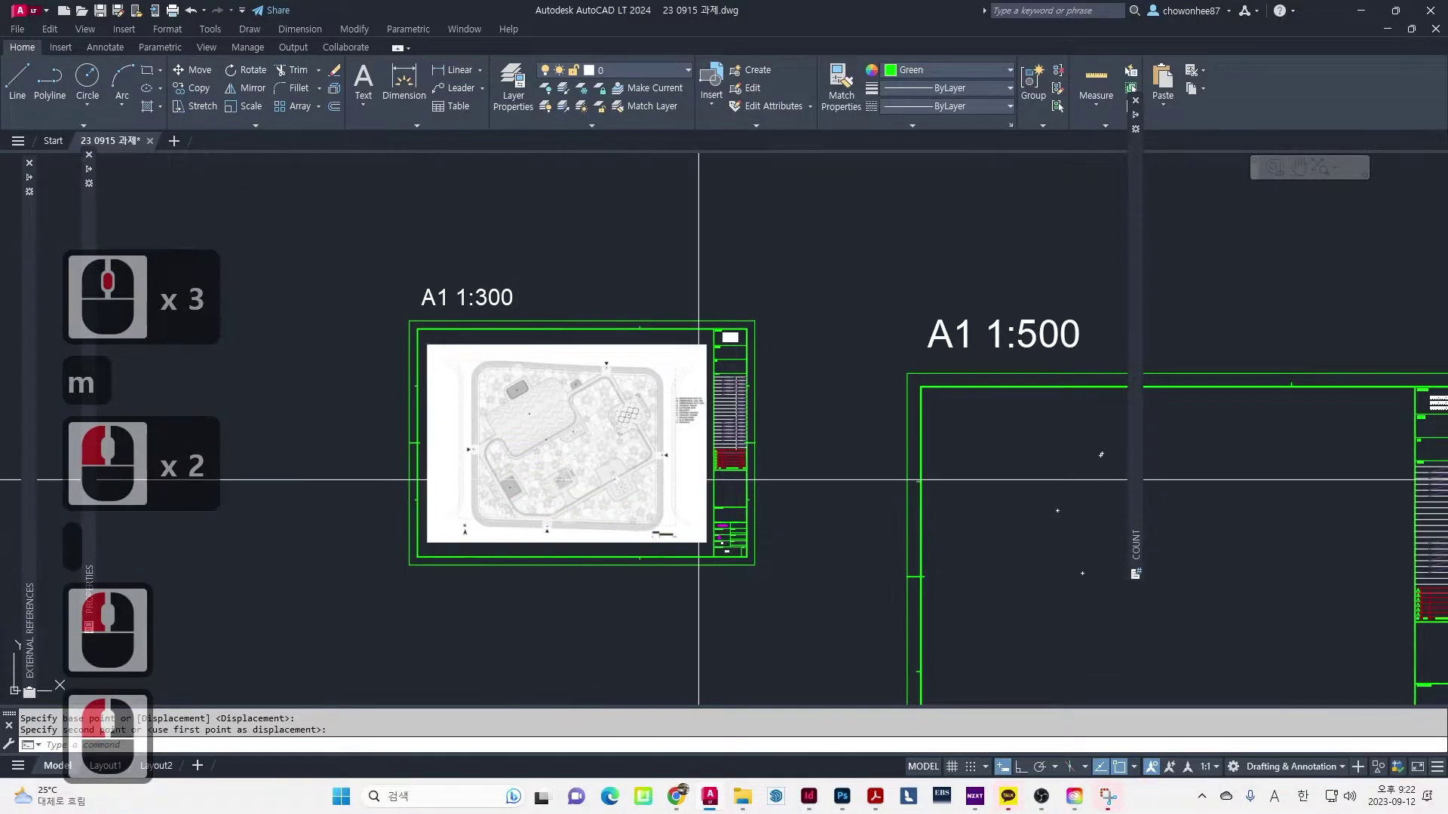
Open the external references with the IMAGE command and start attaching a new image
scroll(698, 479, "up", 3)
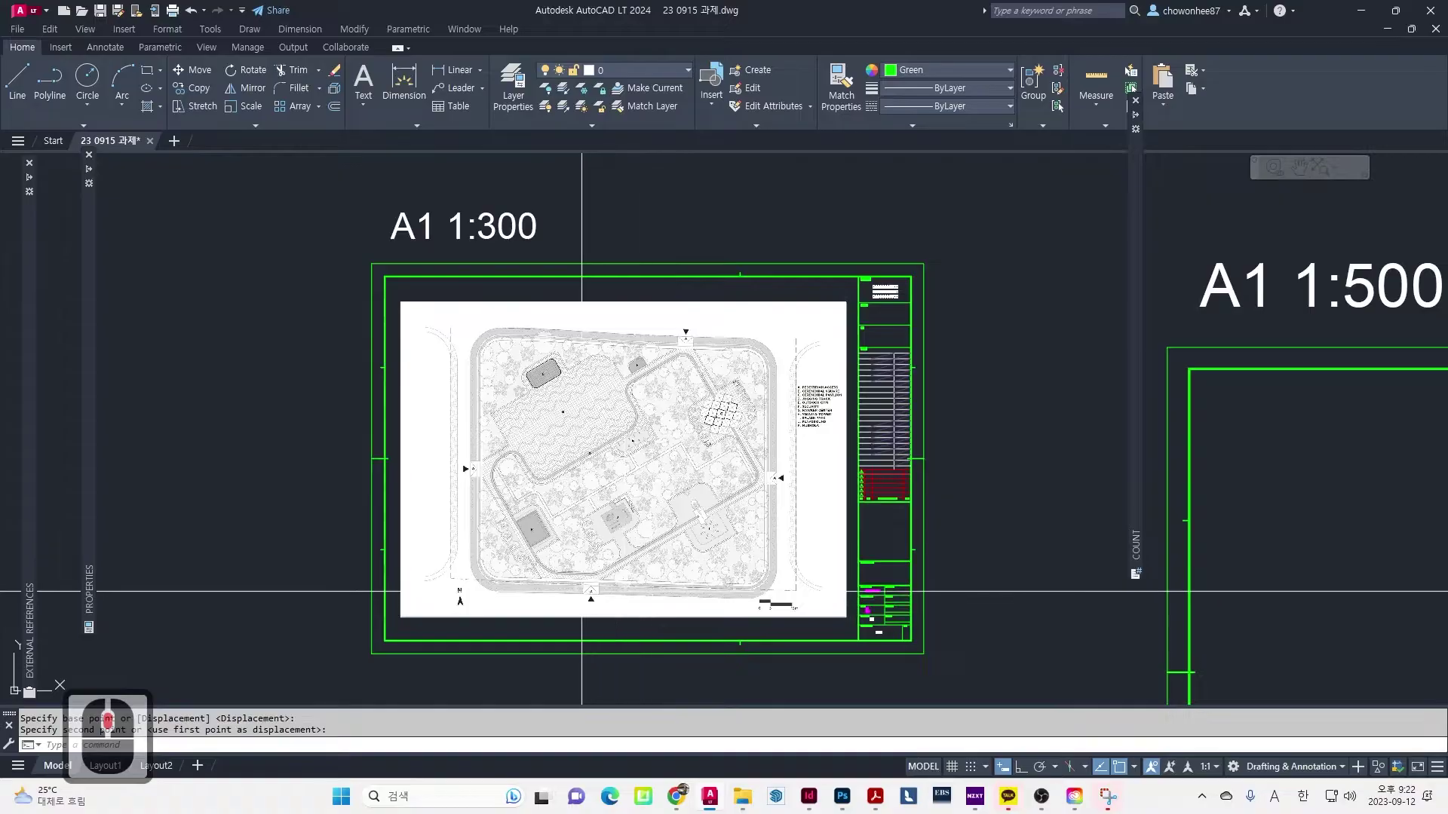
scroll(446, 511, "down", 4)
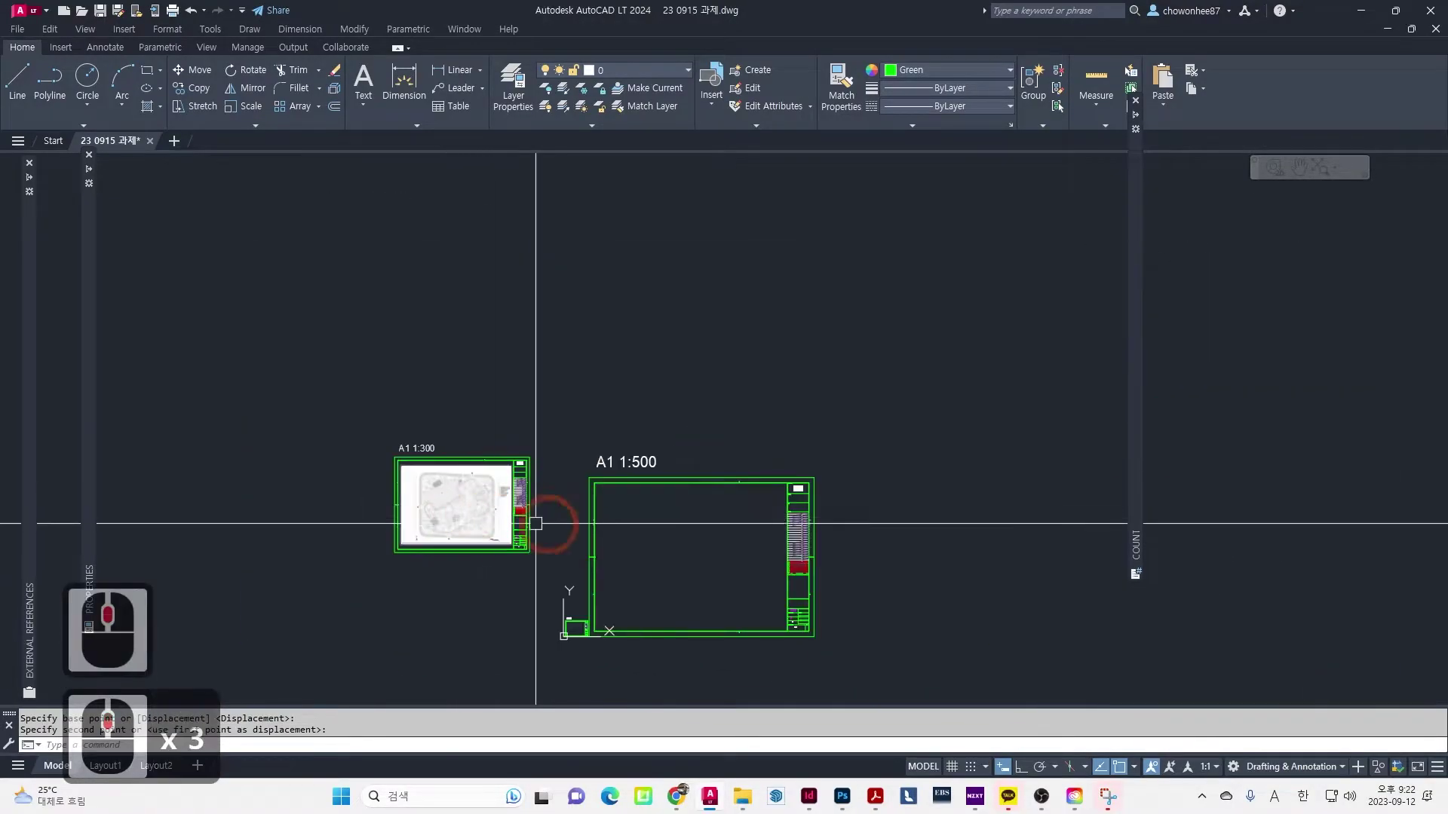
scroll(646, 355, "up", 3)
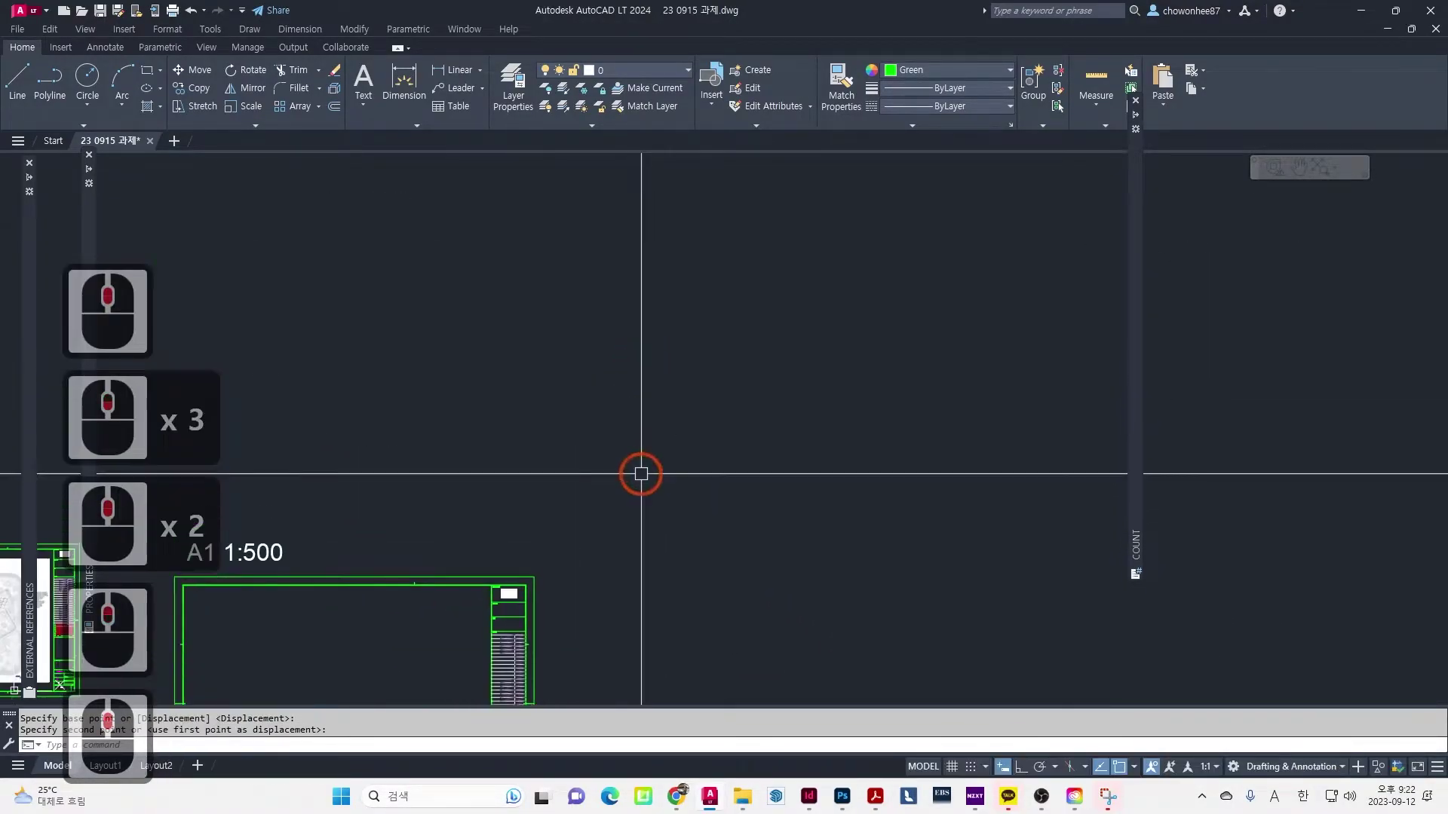
type("imga")
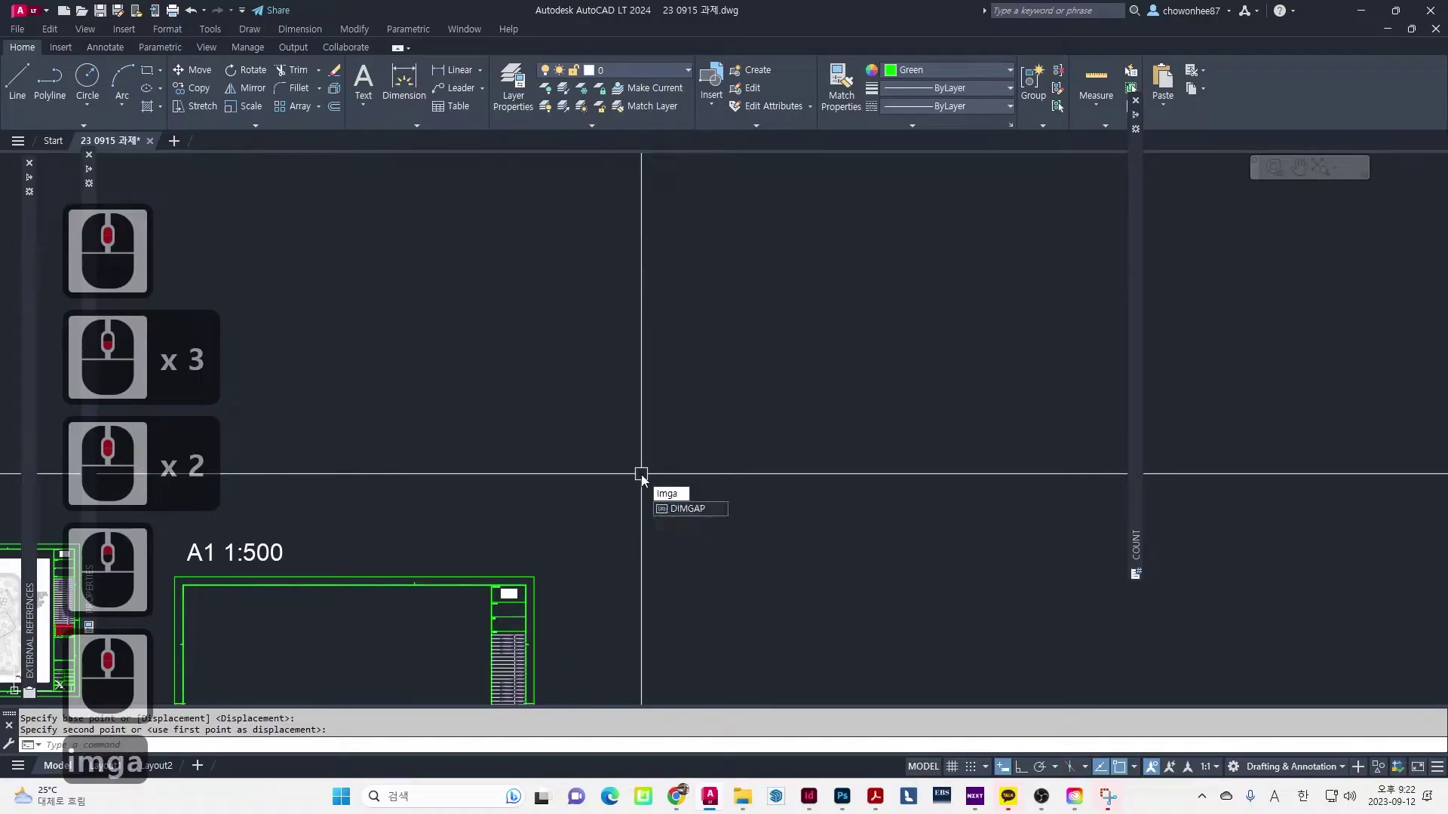
key("BackSpace")
key("BackSpace")
type("age")
key("Return")
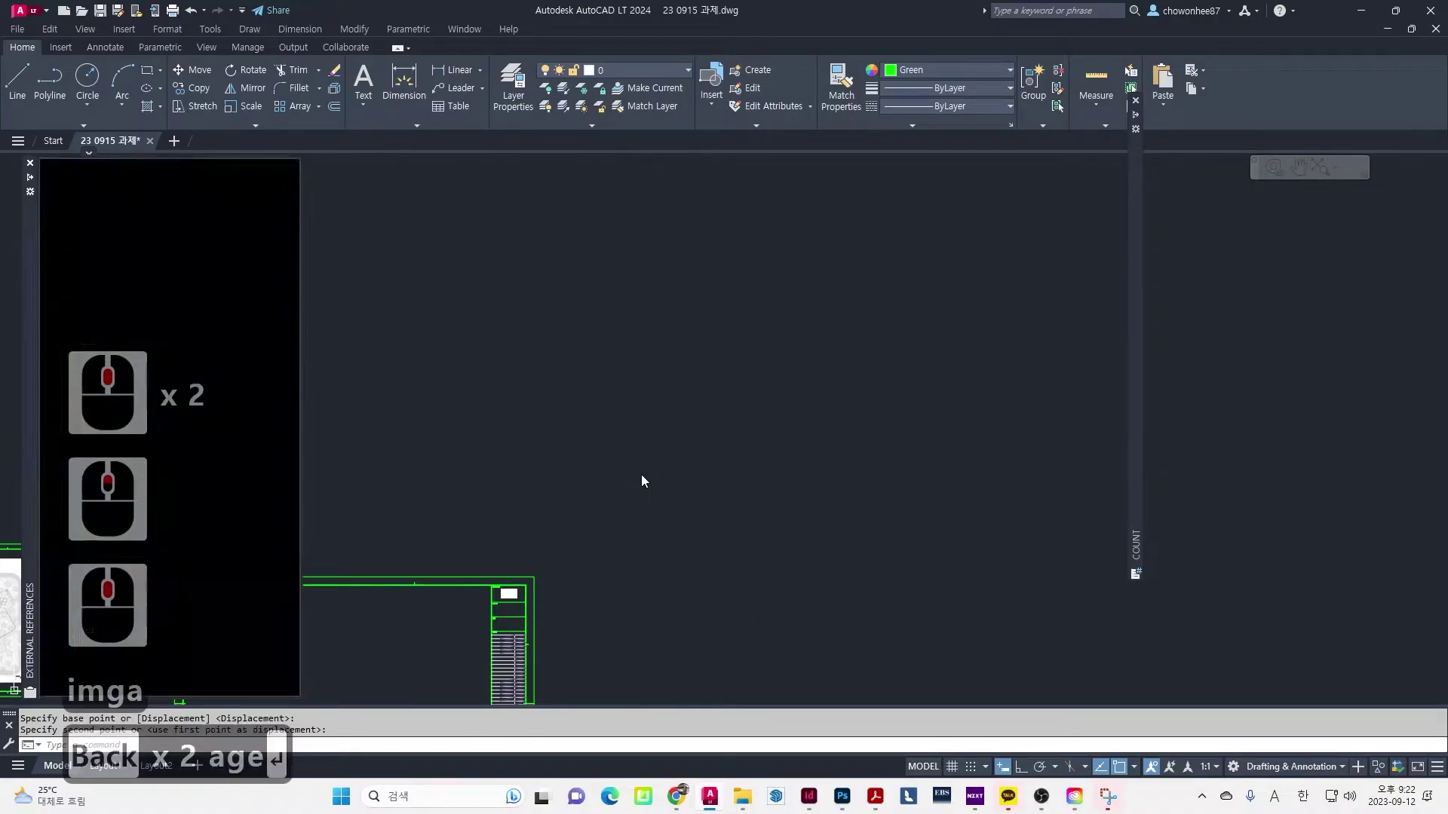
left_click(65, 180)
left_click(78, 208)
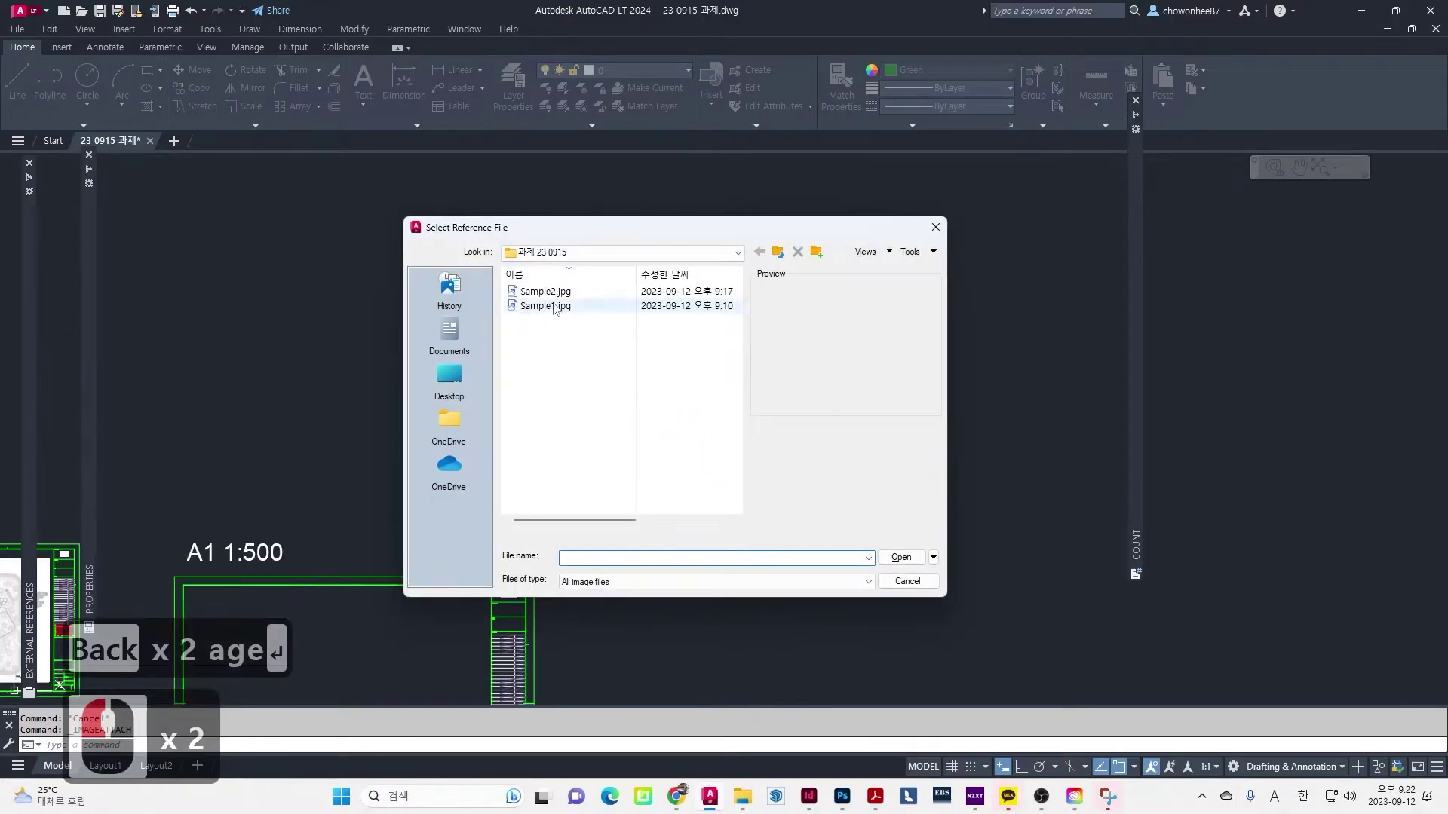
Choose Sample2.jpg as the image to attach and keep the relative path type
left_click(542, 293)
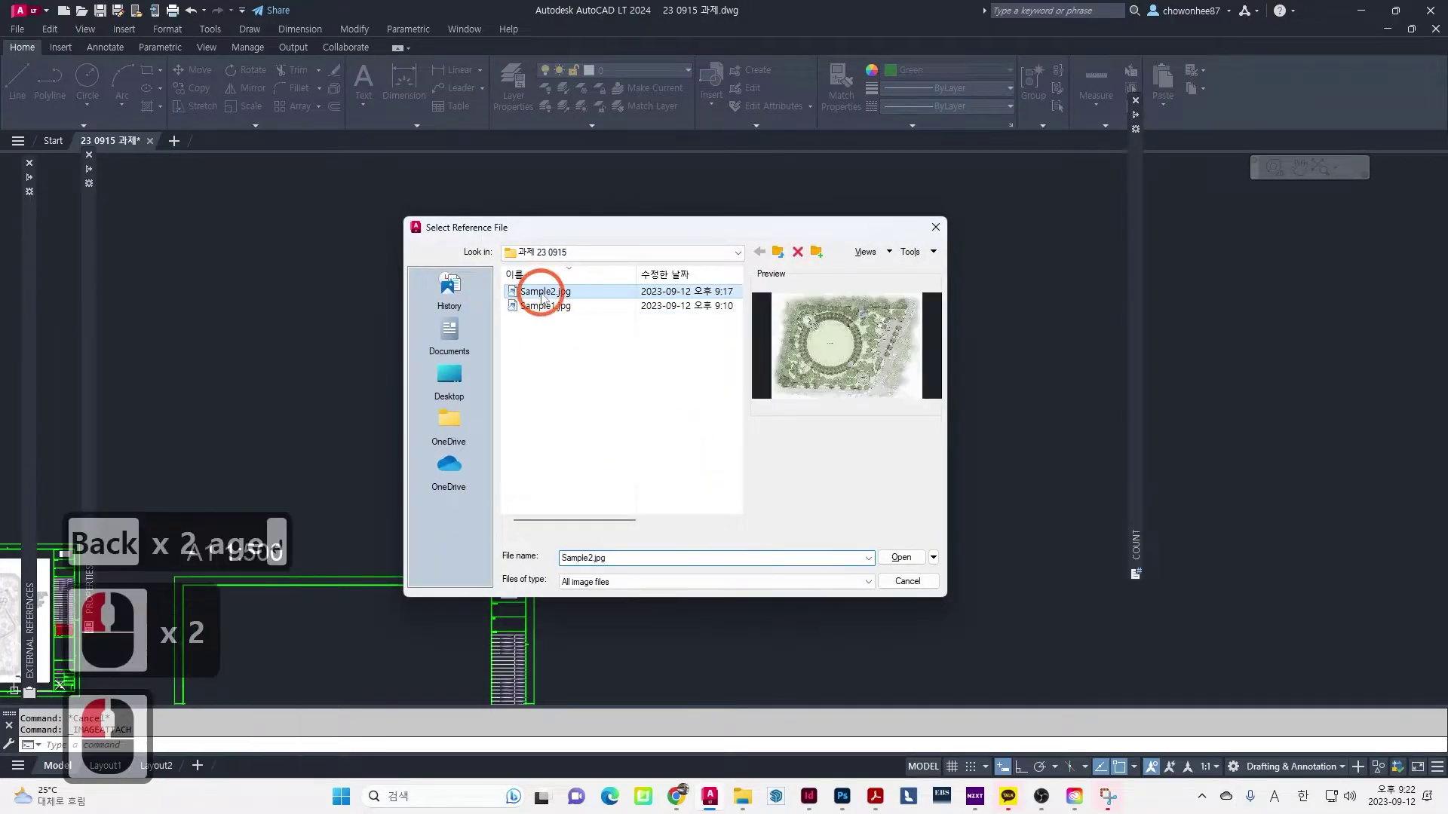
left_click(901, 558)
left_click(754, 364)
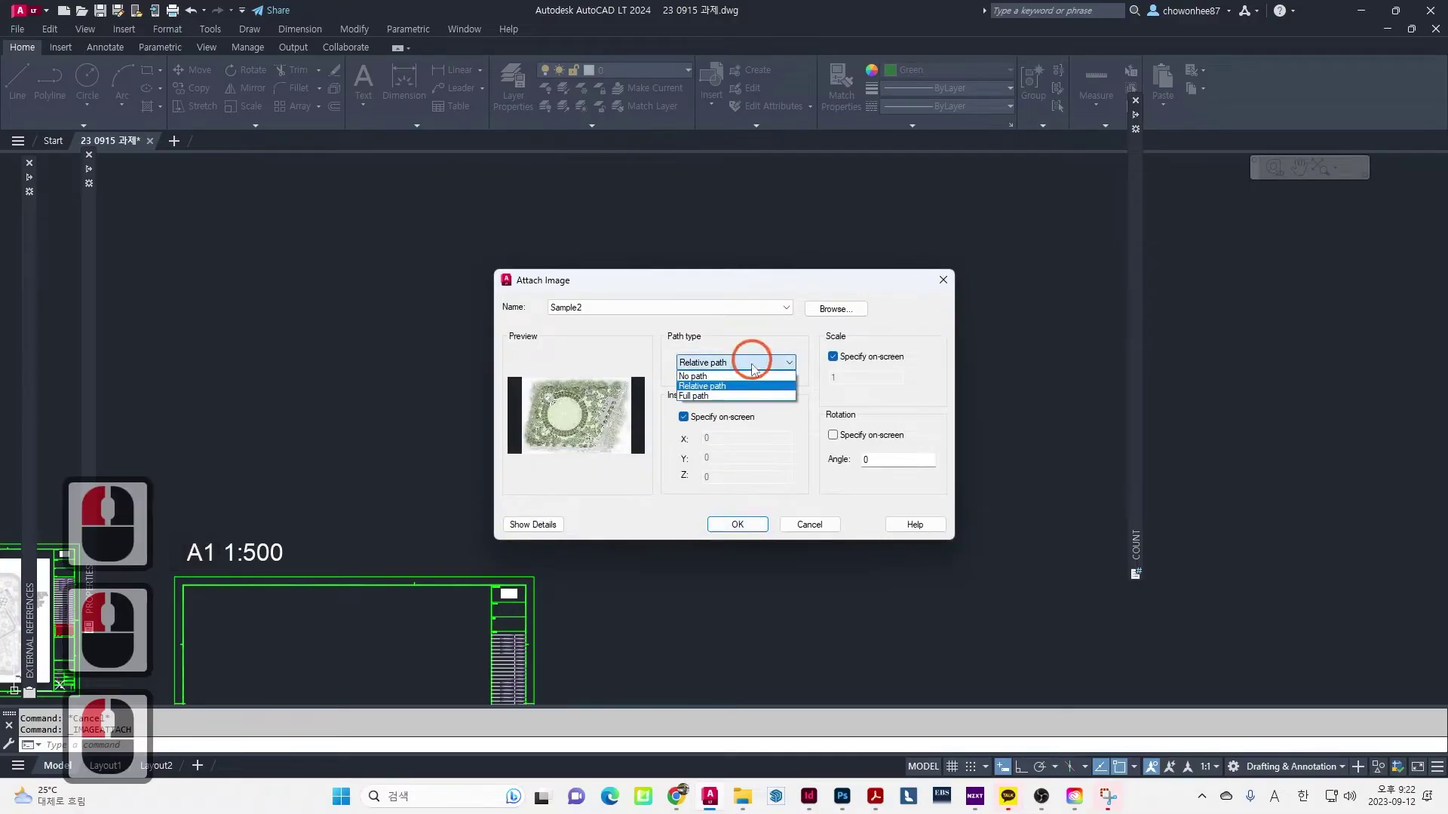
left_click(743, 375)
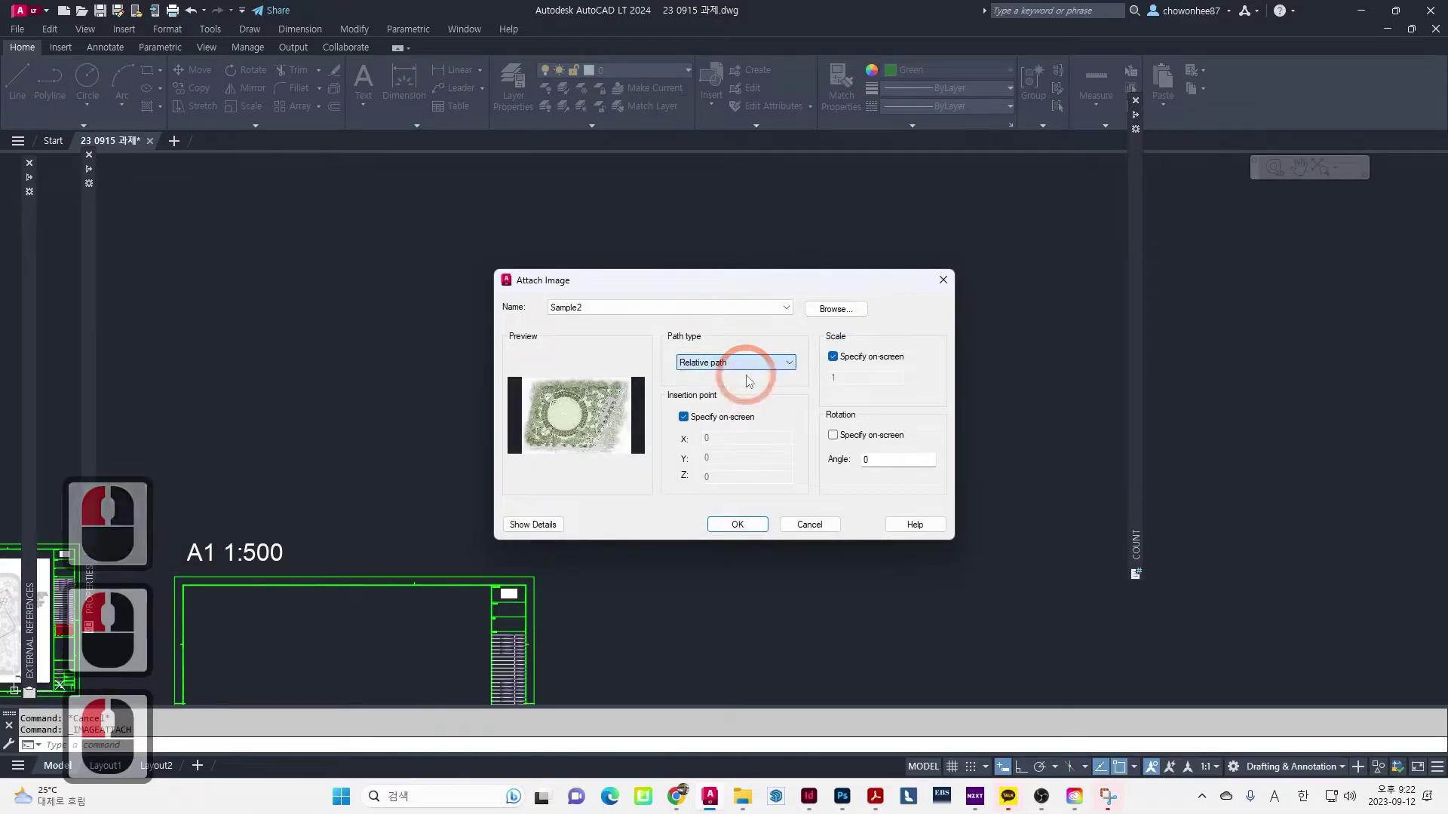
left_click(740, 524)
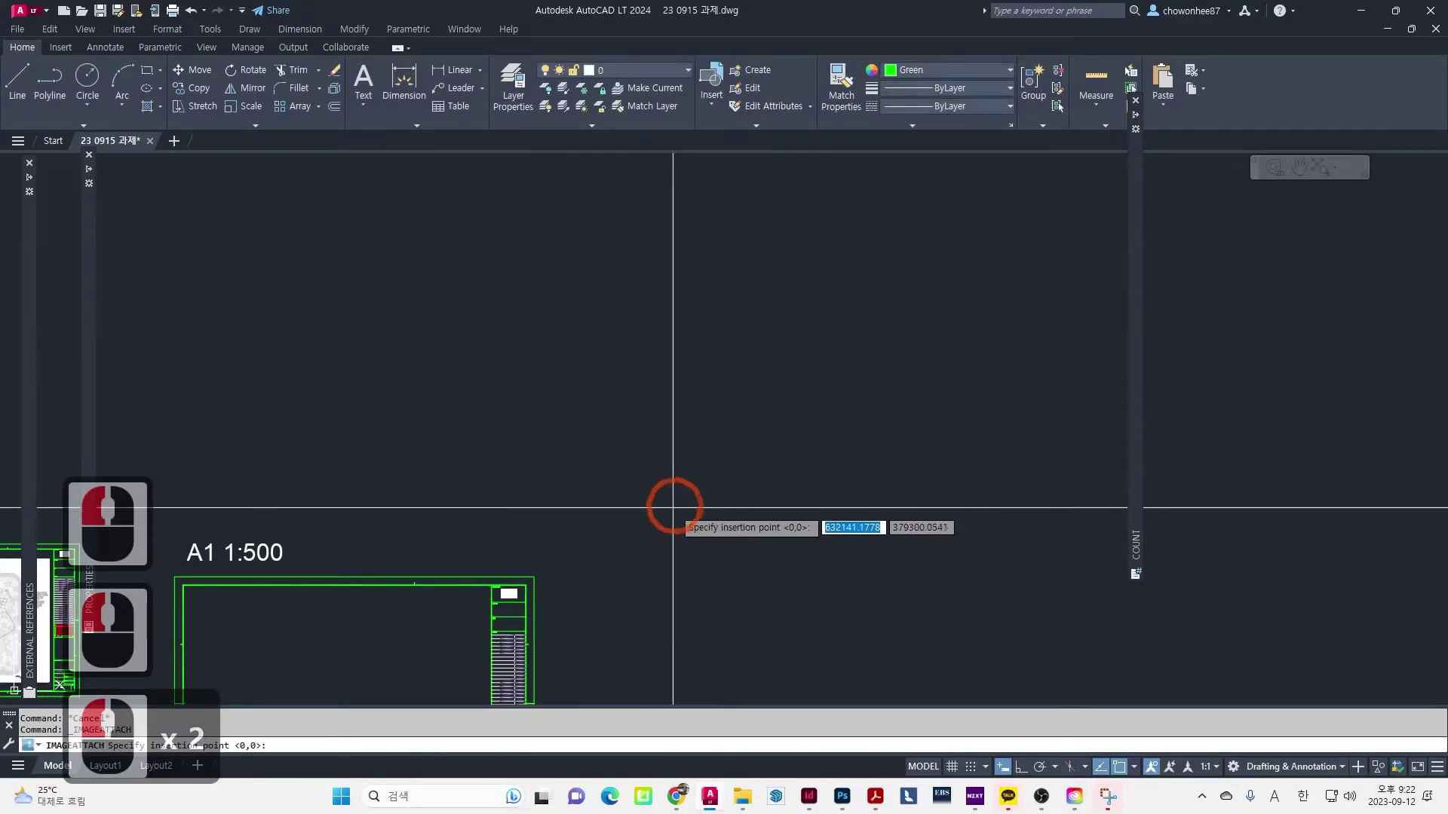
Place the Sample2 image in the empty area beside the A1 1:500 sheet, setting its scale by eye
scroll(603, 545, "up", 2)
left_click(587, 561)
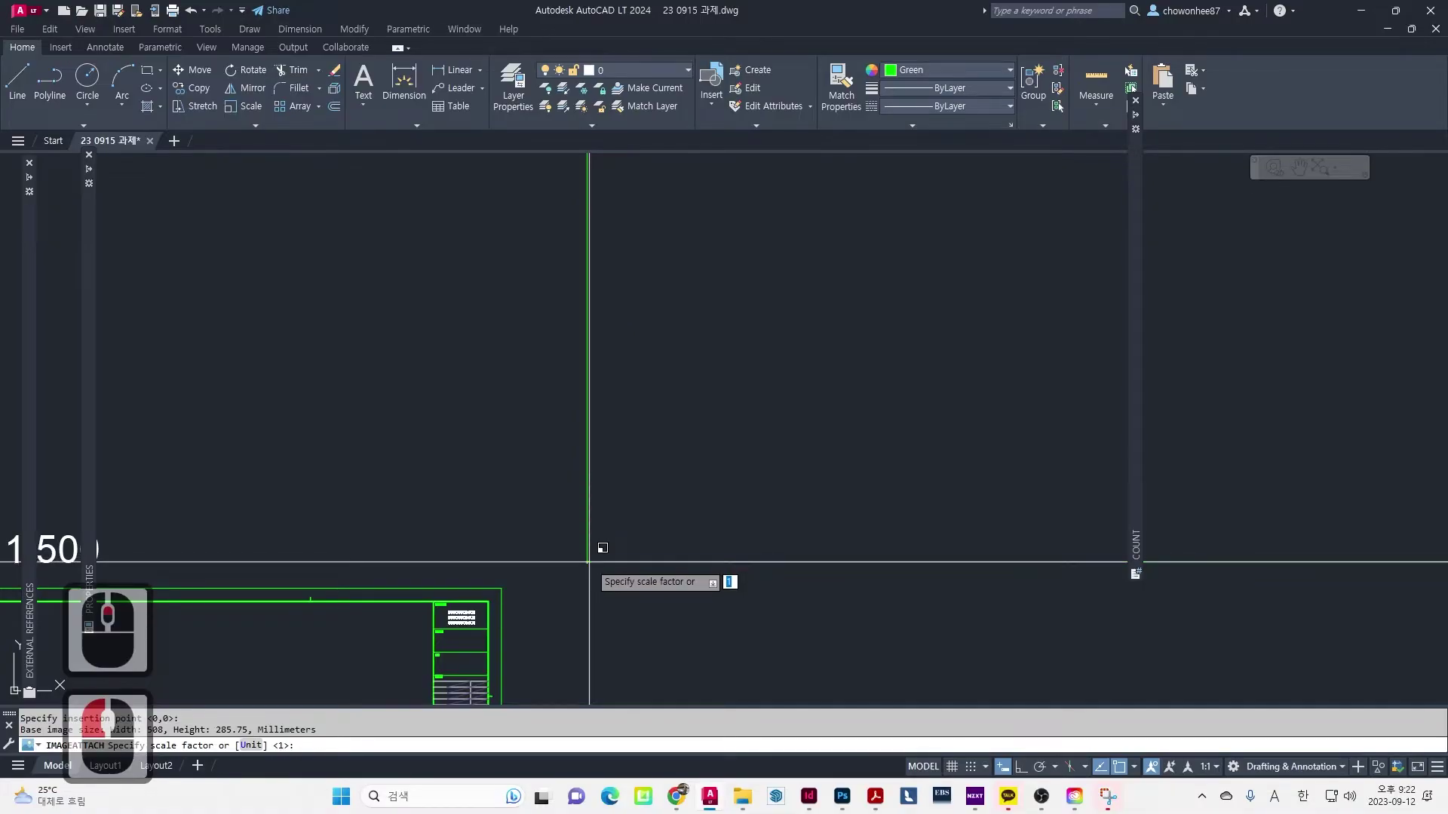
scroll(588, 562, "up", 6)
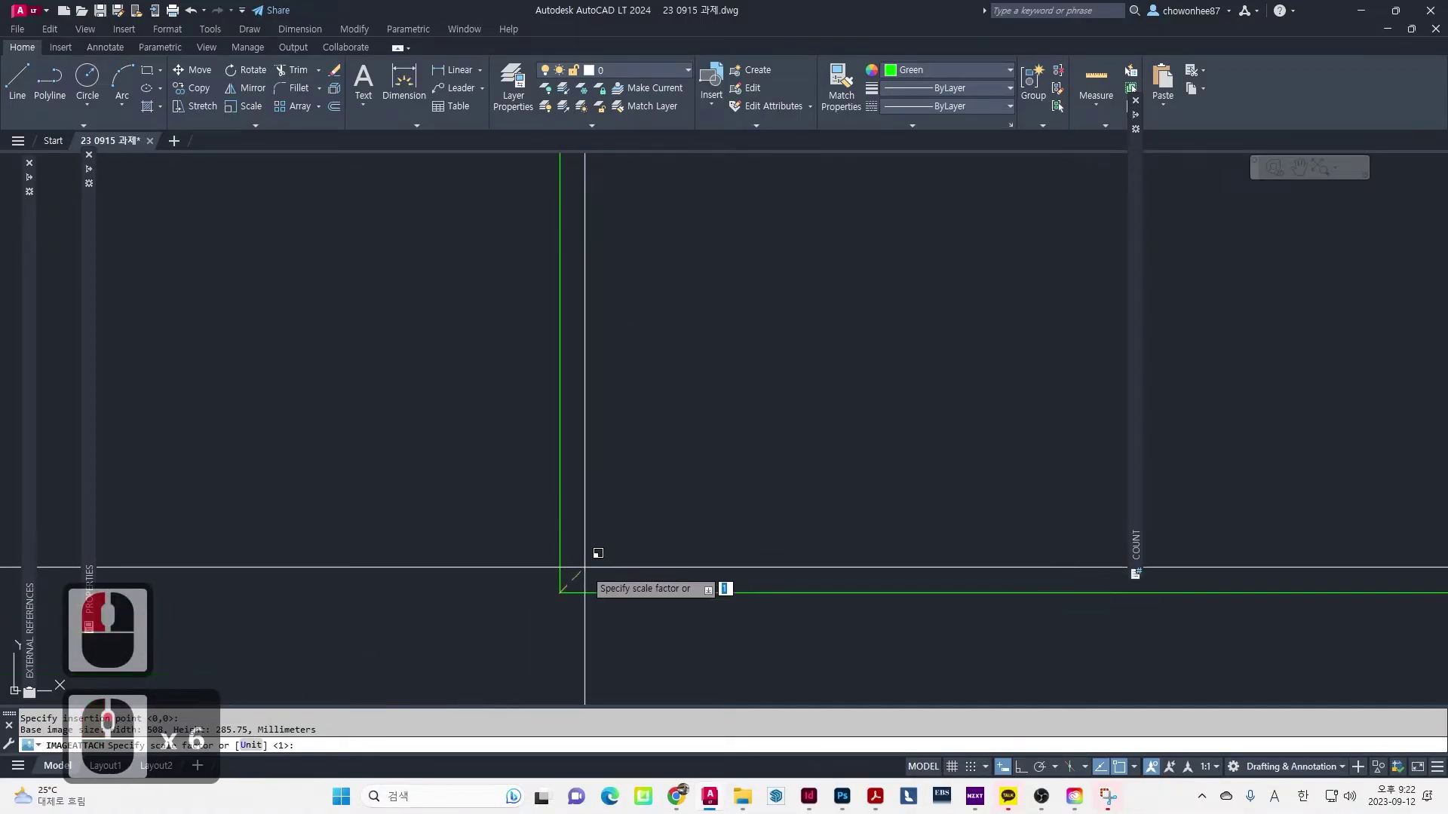
scroll(574, 585, "down", 5)
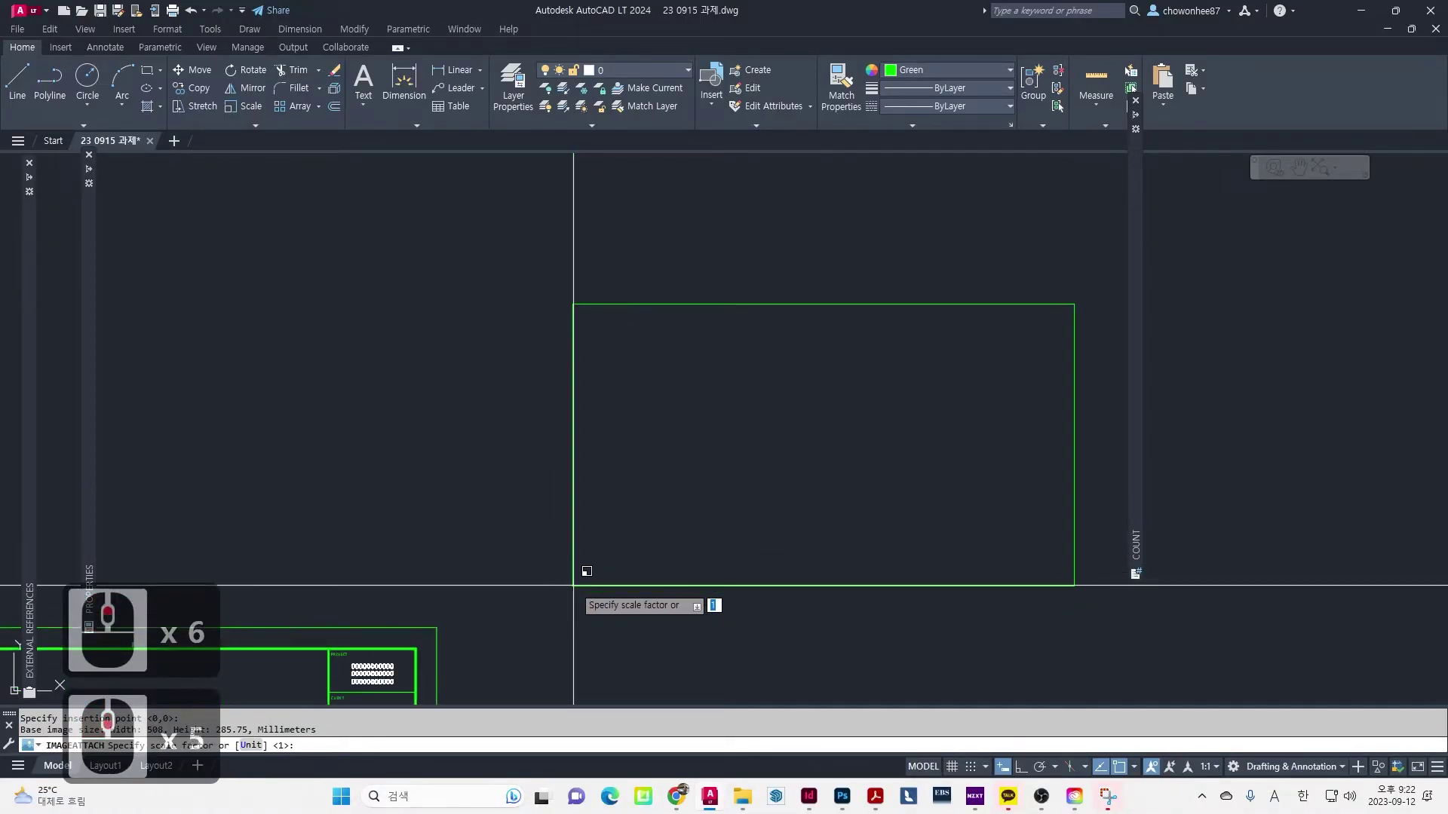
key("Return")
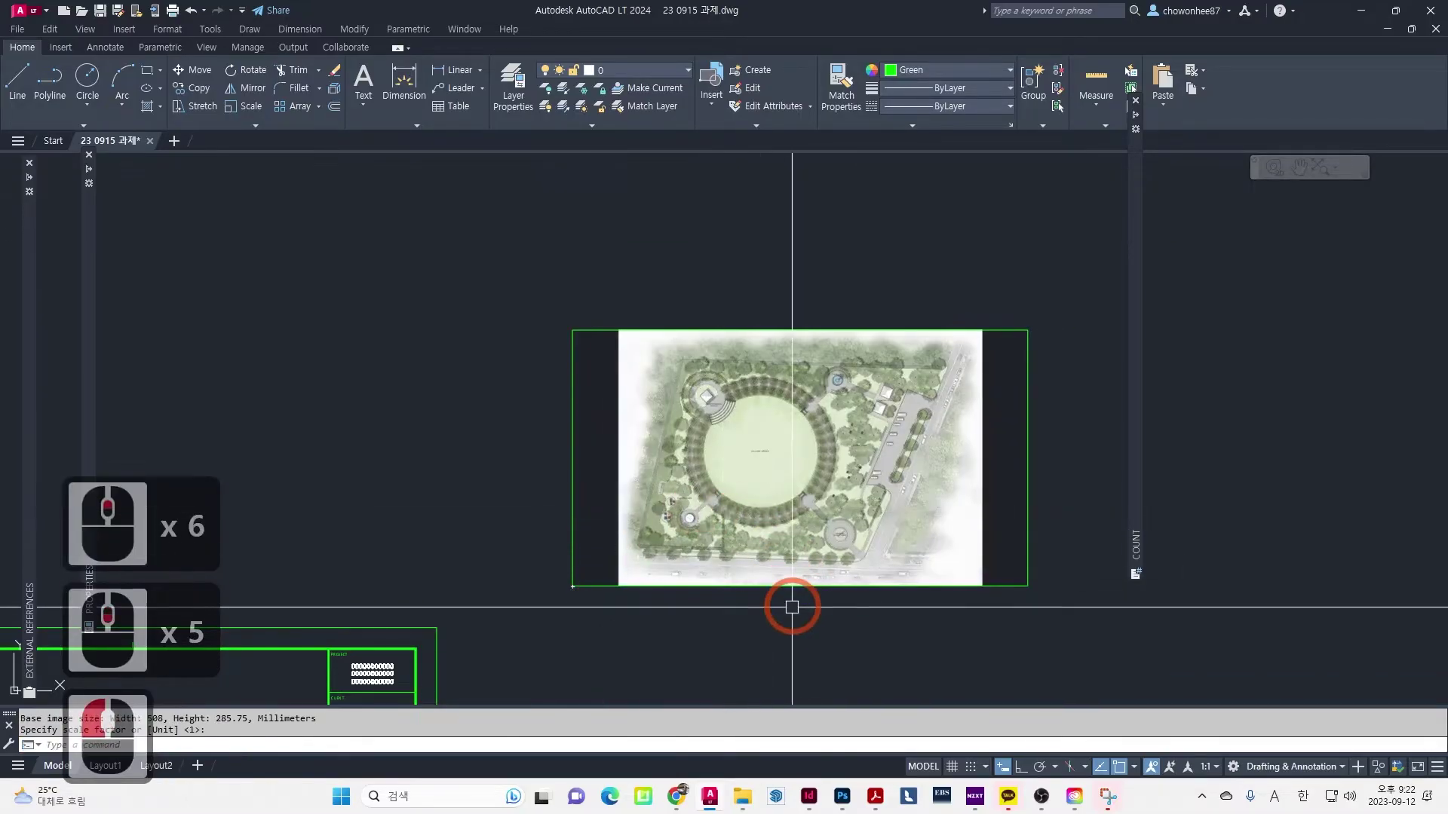
middle_click_drag(792, 601, 640, 563)
key("Escape")
key("Escape")
scroll(776, 501, "up", 2)
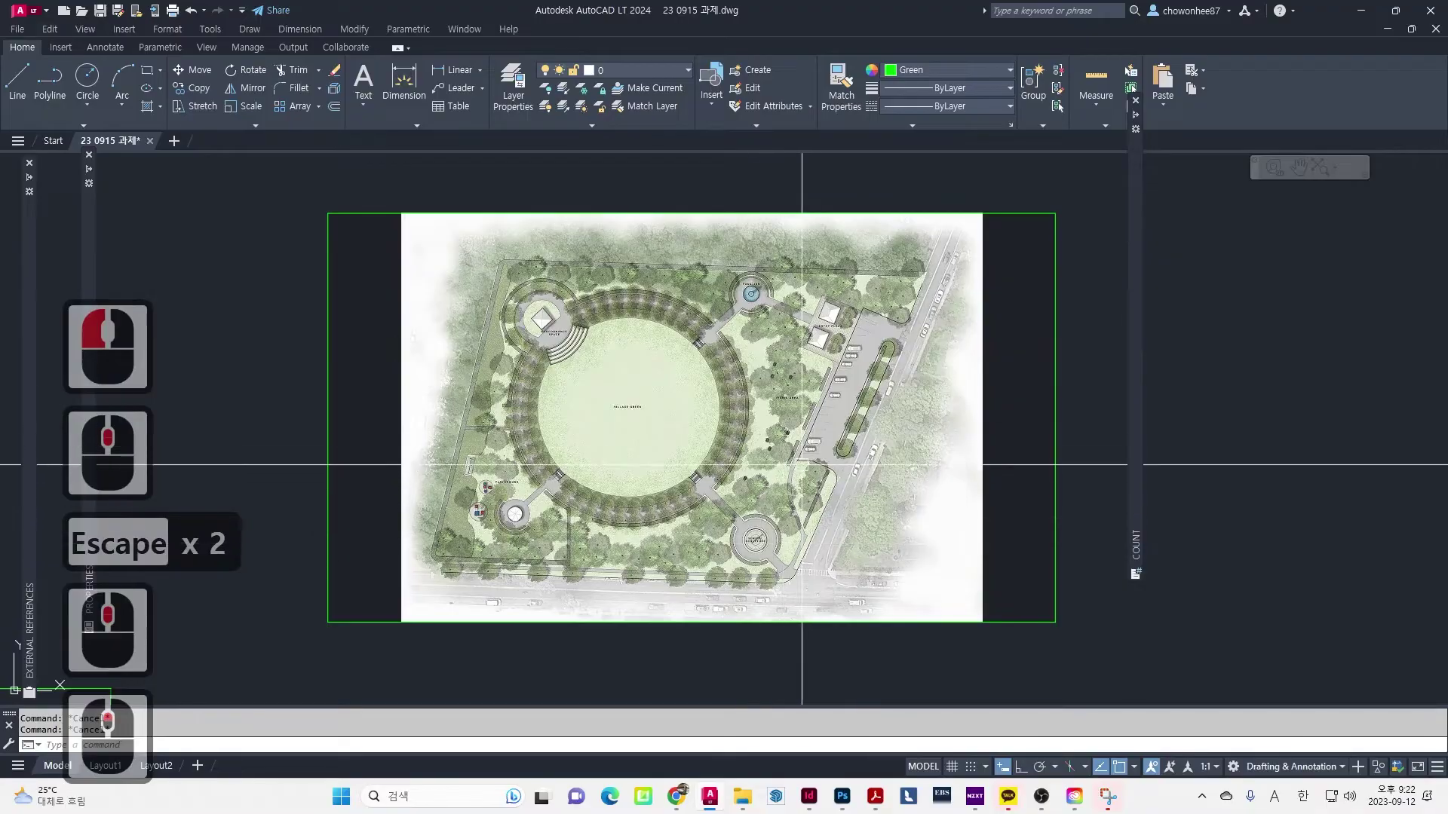
scroll(770, 502, "up", 1)
scroll(776, 501, "down", 1)
middle_click_drag(776, 501, 798, 507)
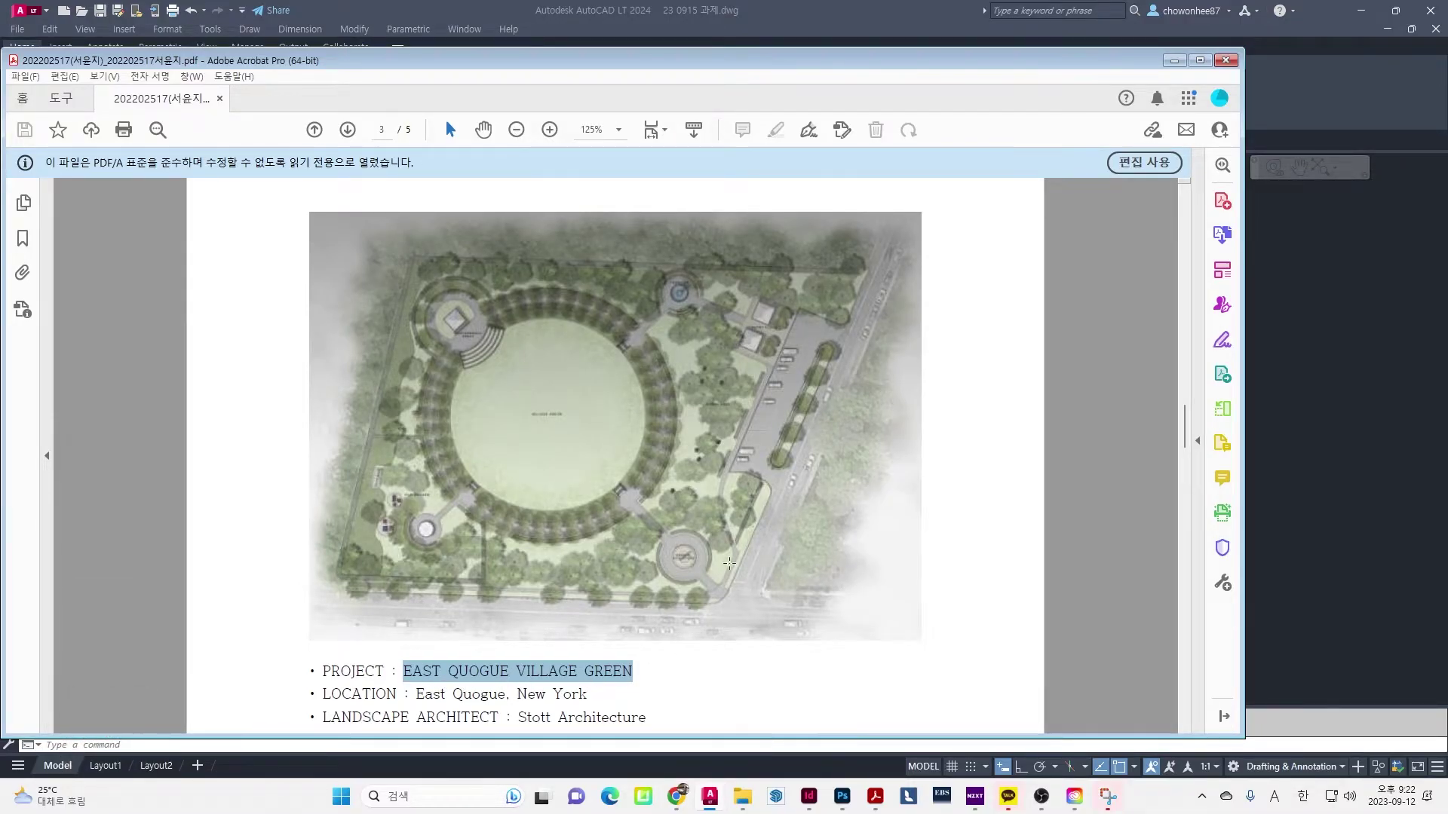
Leave the project PDF and switch to Google Maps in the browser, clearing the search field
left_click(1174, 60)
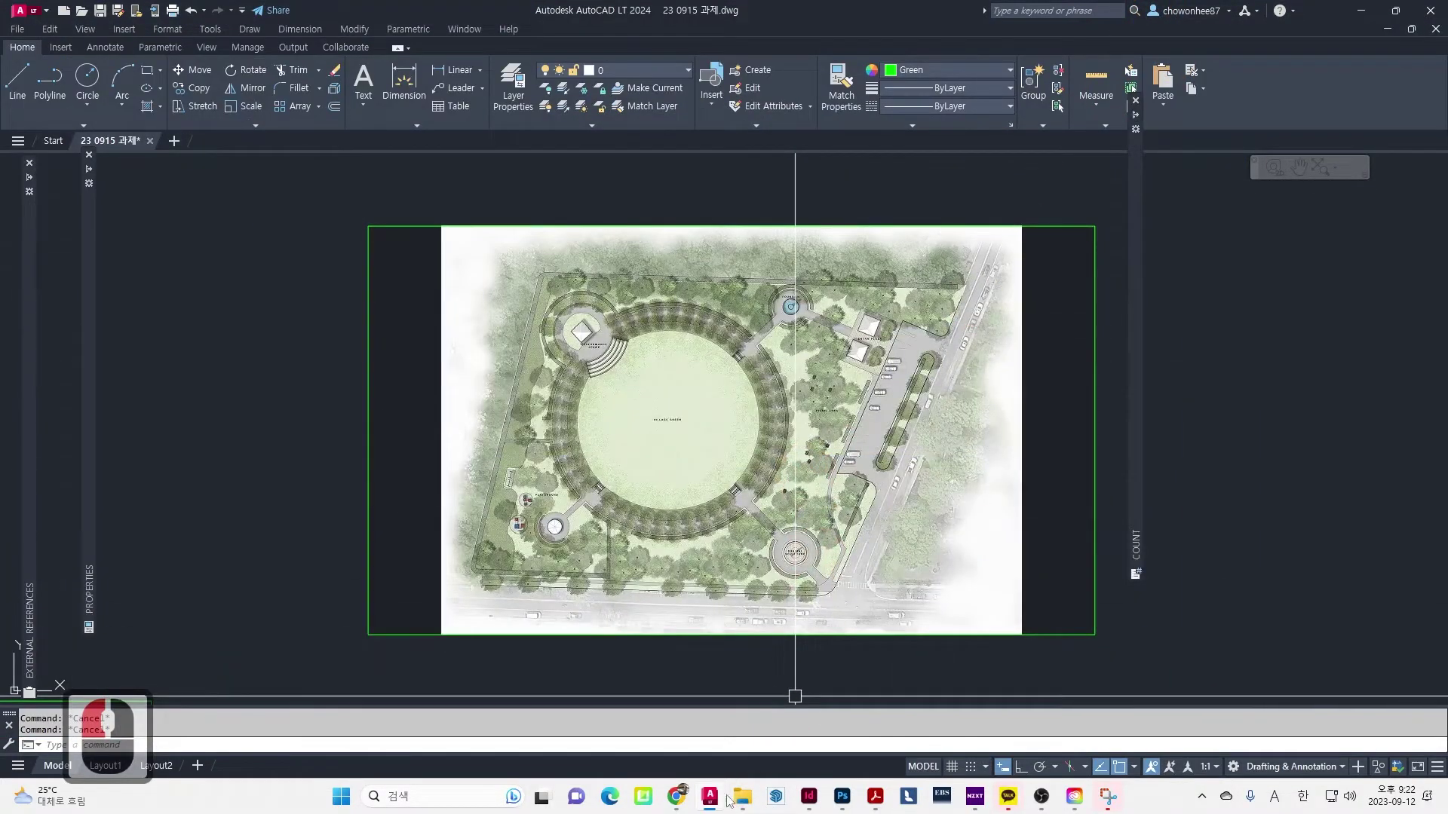
left_click(676, 796)
left_click(281, 166)
key("ctrl+v")
left_click_drag(332, 156, 47, 177)
key("BackSpace")
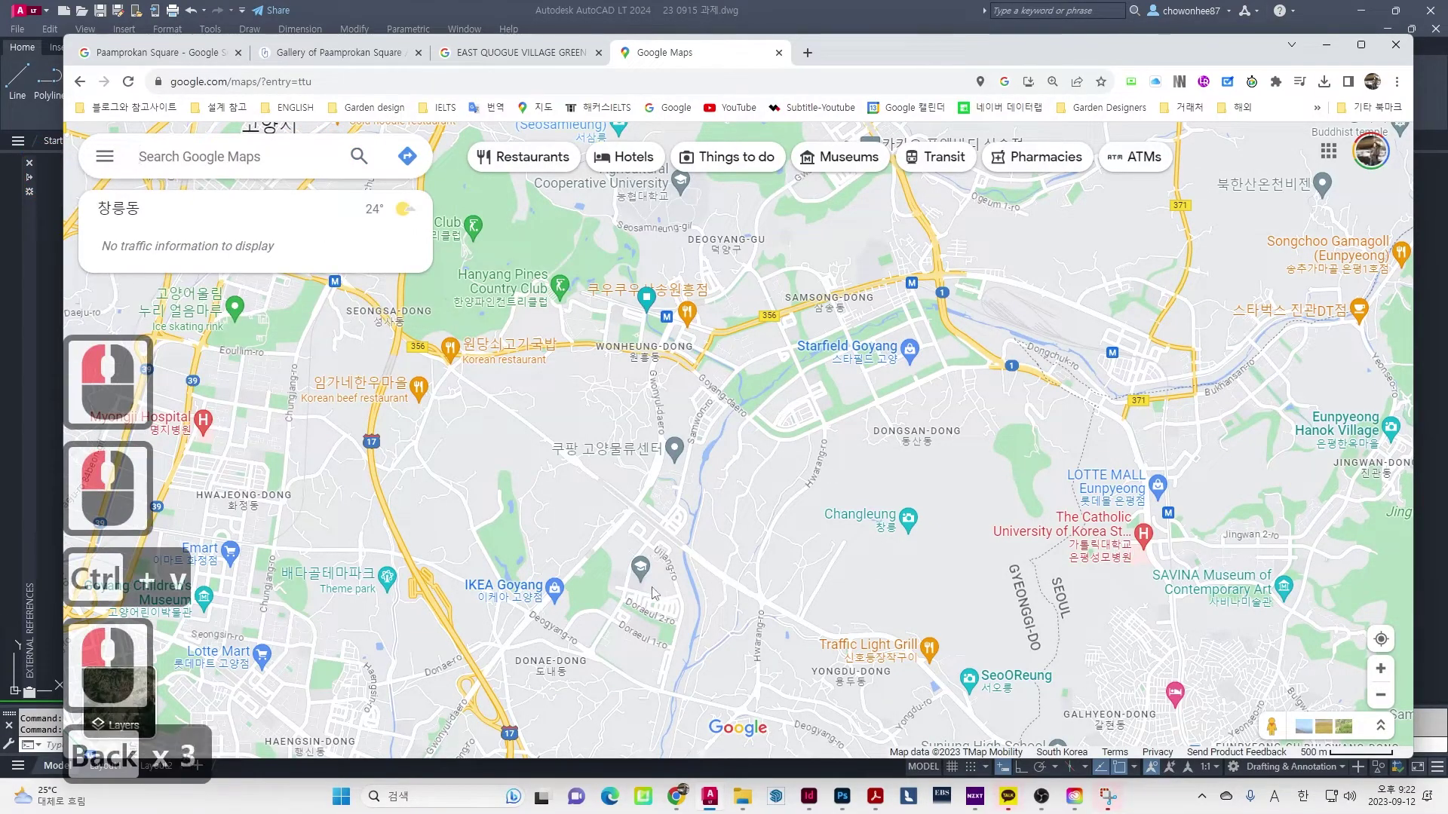
Search the map for "east quogue village green"
type("east quoque vi")
key("BackSpace")
key("BackSpace")
key("BackSpace")
key("BackSpace")
key("BackSpace")
key("BackSpace")
type("au")
key("BackSpace")
key("BackSpace")
type("gue village green")
key("Return")
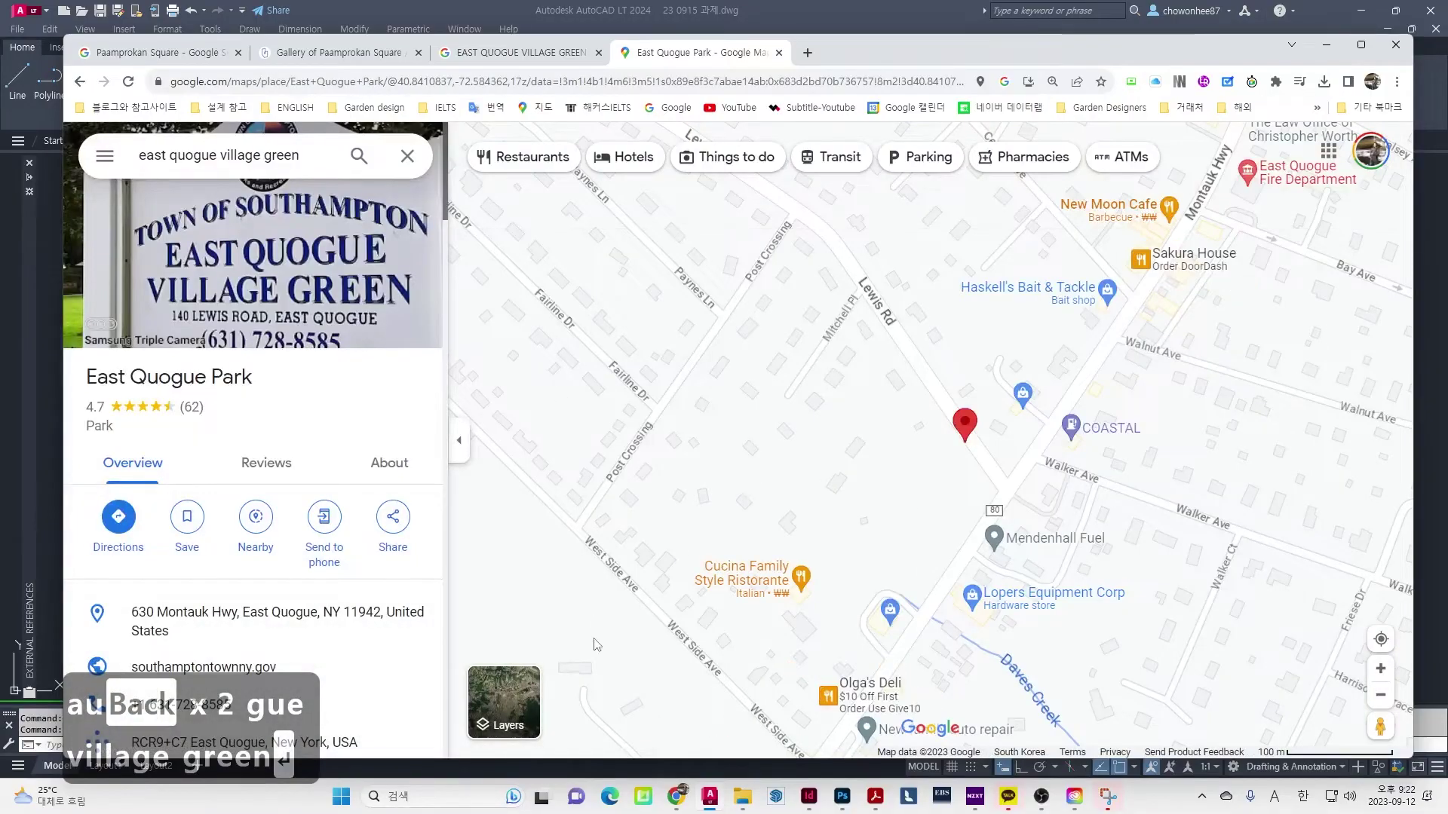
Show the park in satellite imagery, close up on its circular lawn
left_click(504, 702)
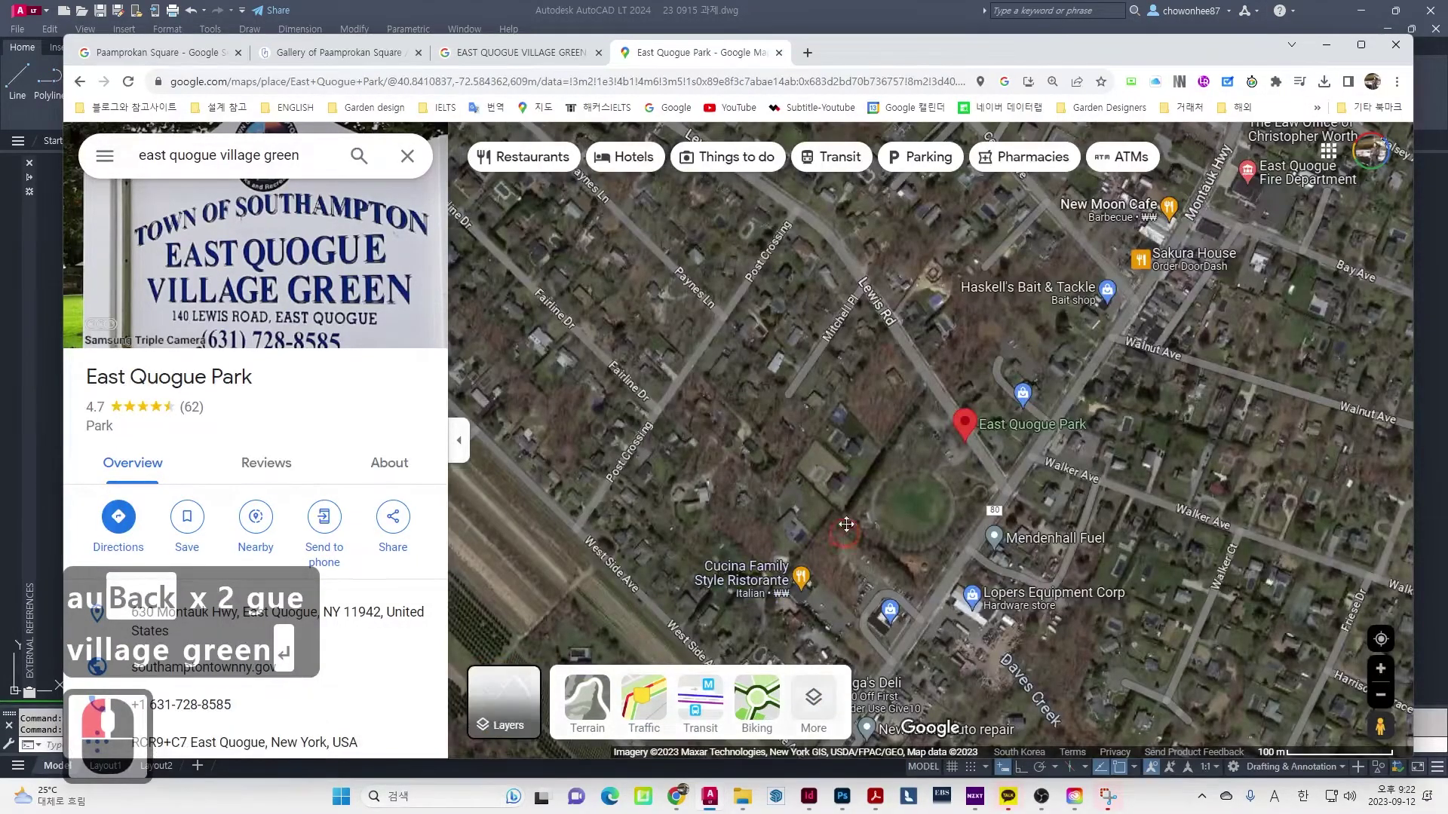
scroll(848, 531, "up", 2)
scroll(856, 481, "up", 2)
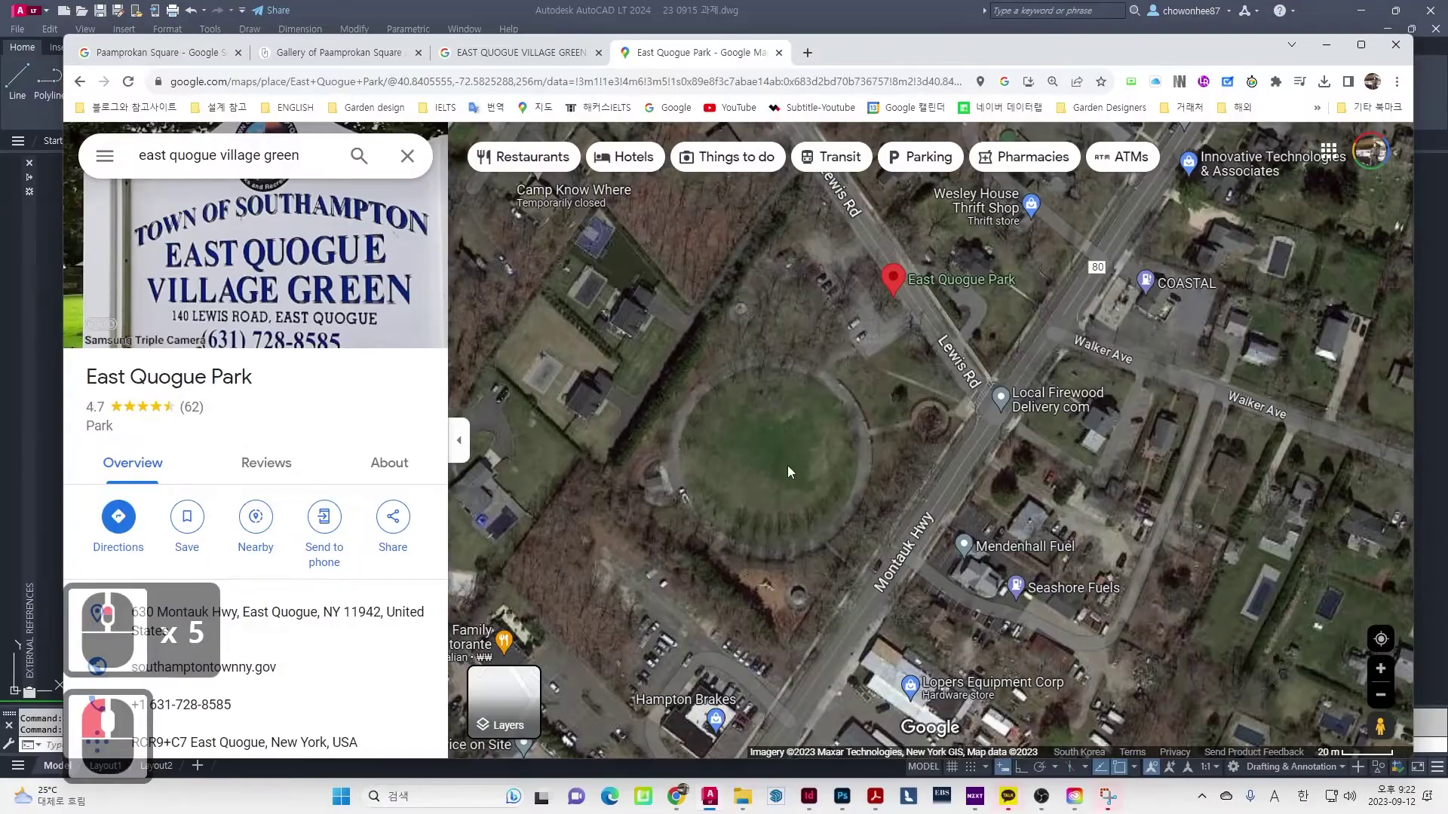
Measure the distance across the circular lawn, adjusting both end points onto its opposite edges
right_click(878, 401)
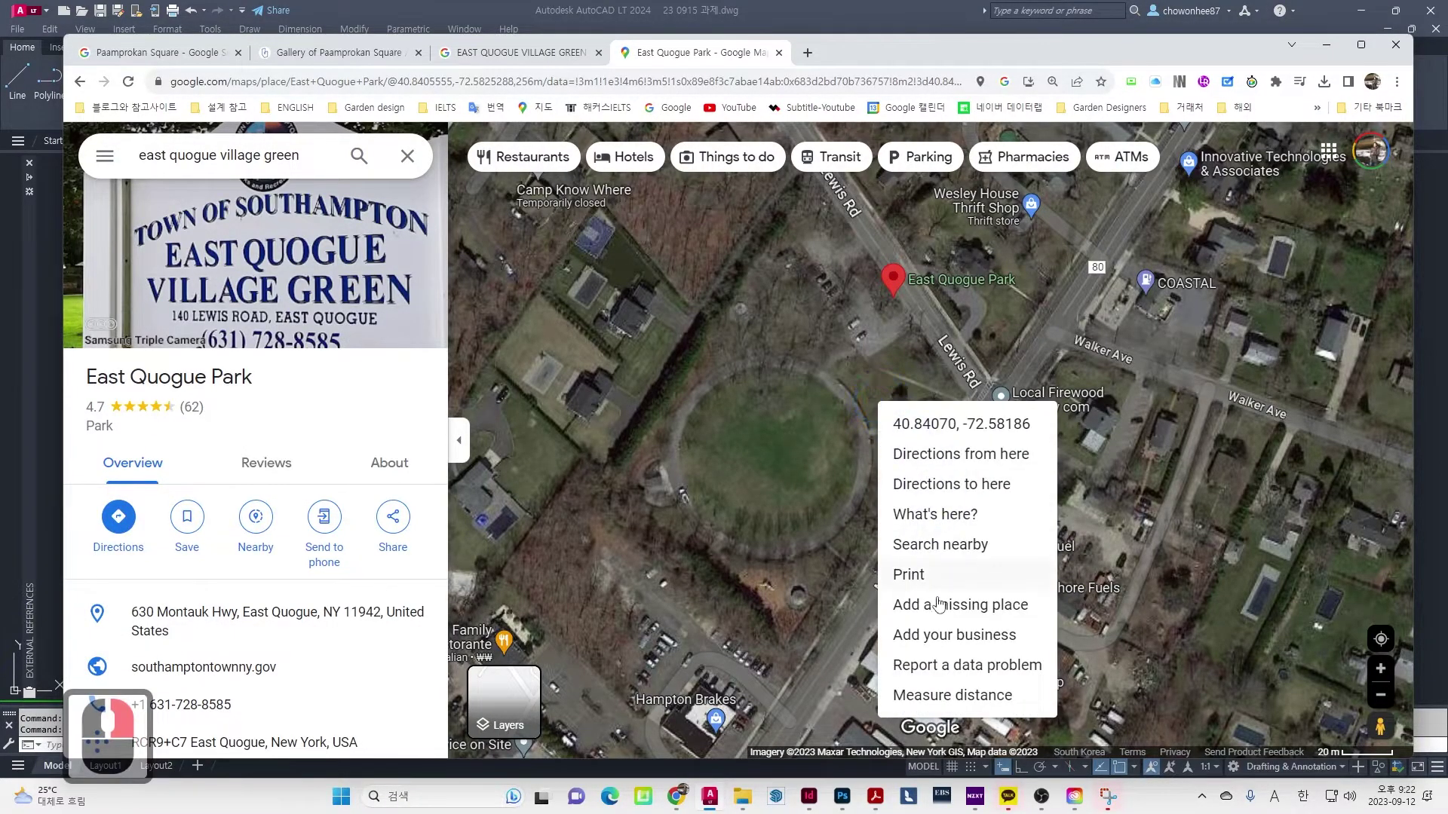
left_click(953, 695)
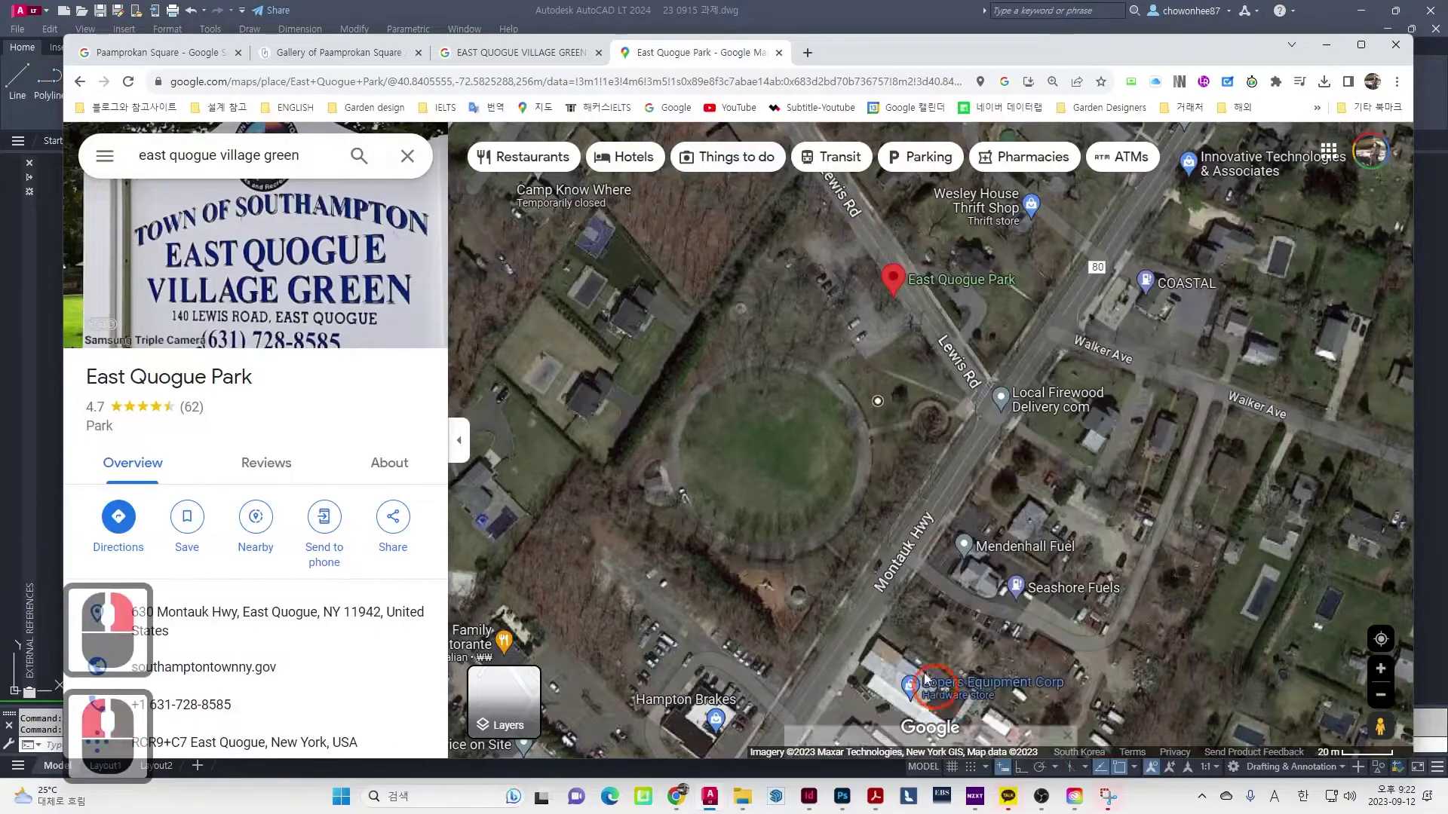
left_click(684, 484)
left_click_drag(878, 401, 853, 420)
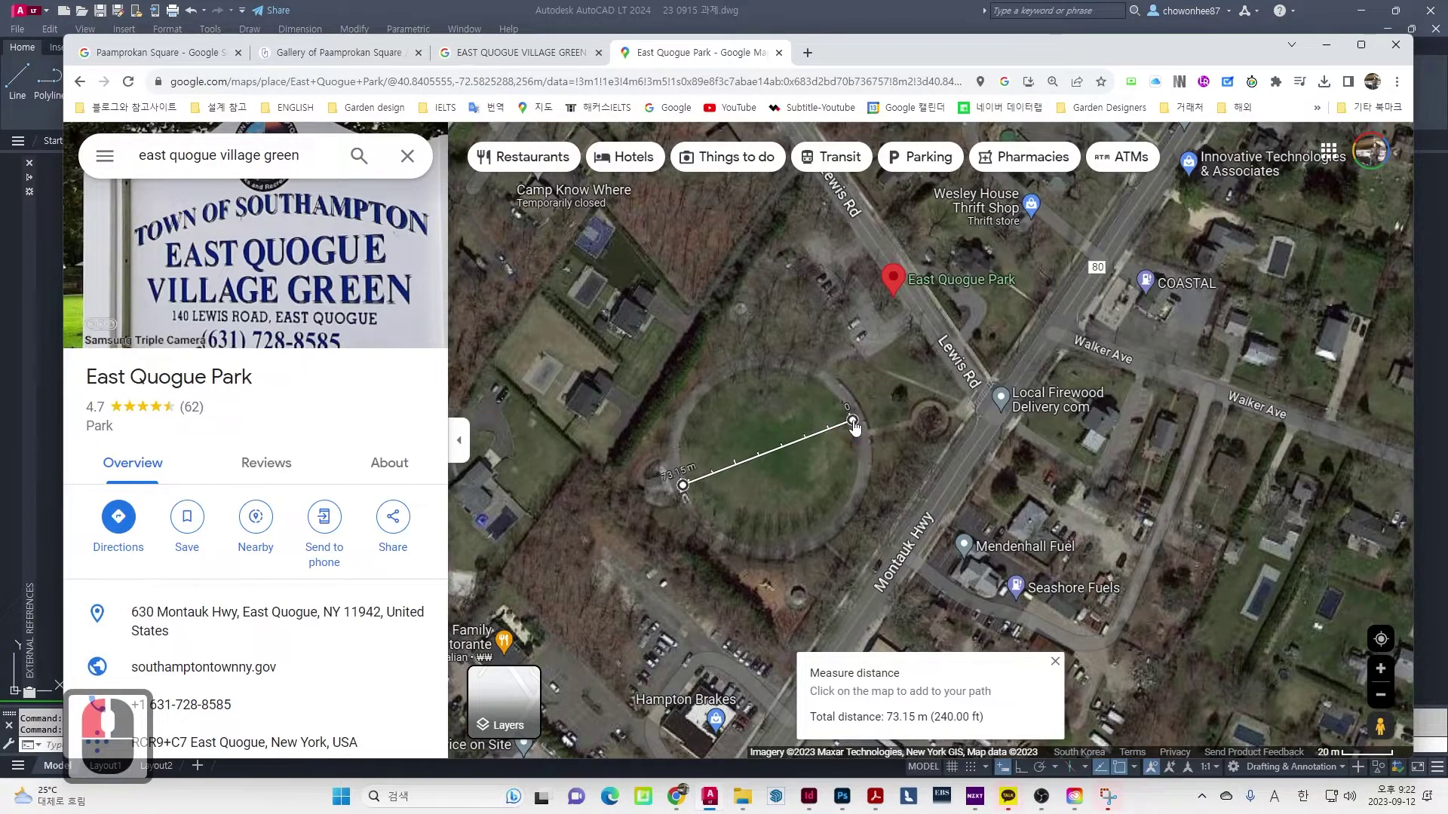
scroll(853, 425, "up", 5)
left_click_drag(997, 392, 976, 403)
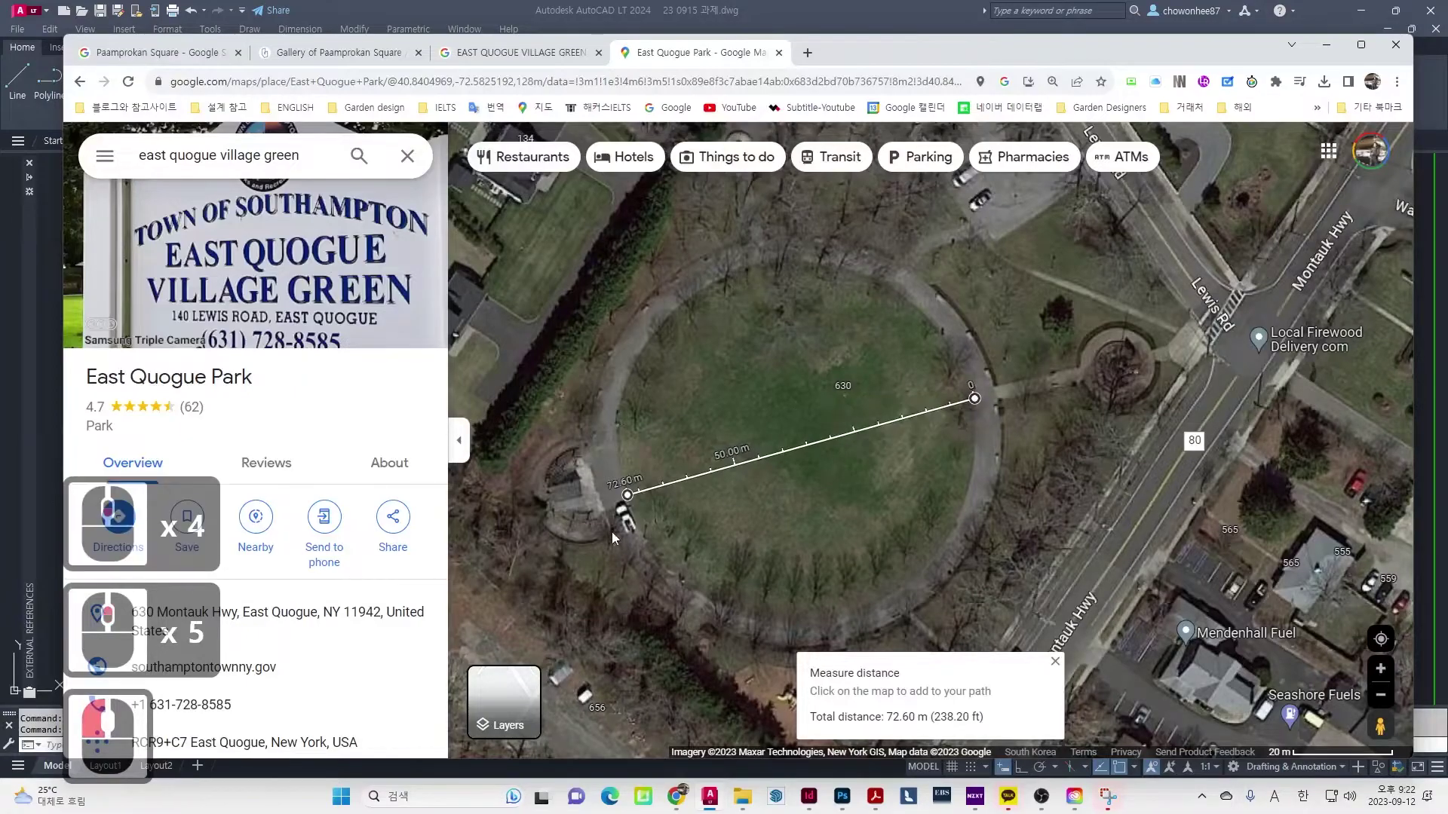
left_click_drag(625, 497, 625, 483)
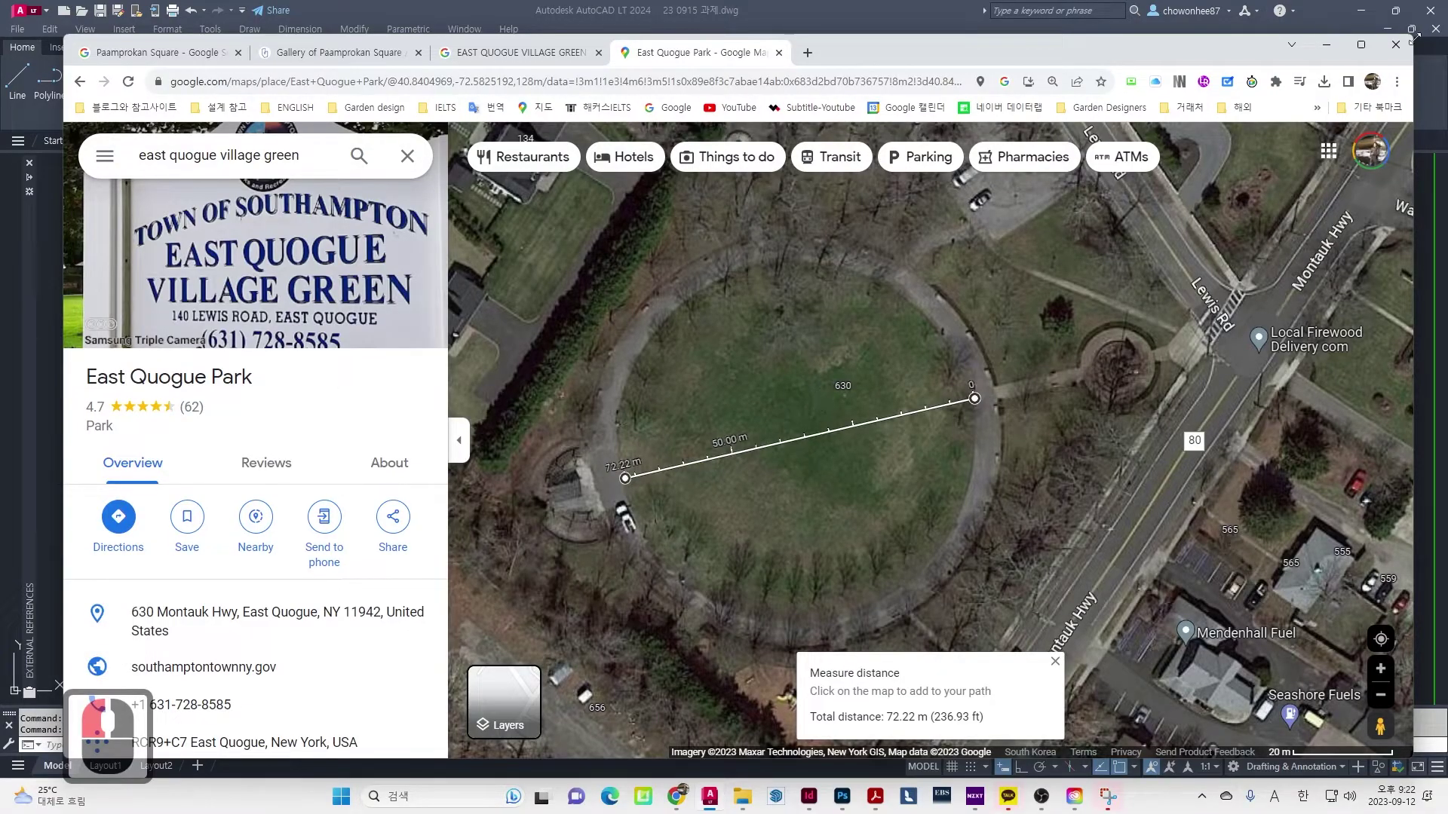
Switch back to AutoCAD and draw a horizontal polyline about 52,000 units long across the circular village green on the Sample2 image
left_click(1318, 45)
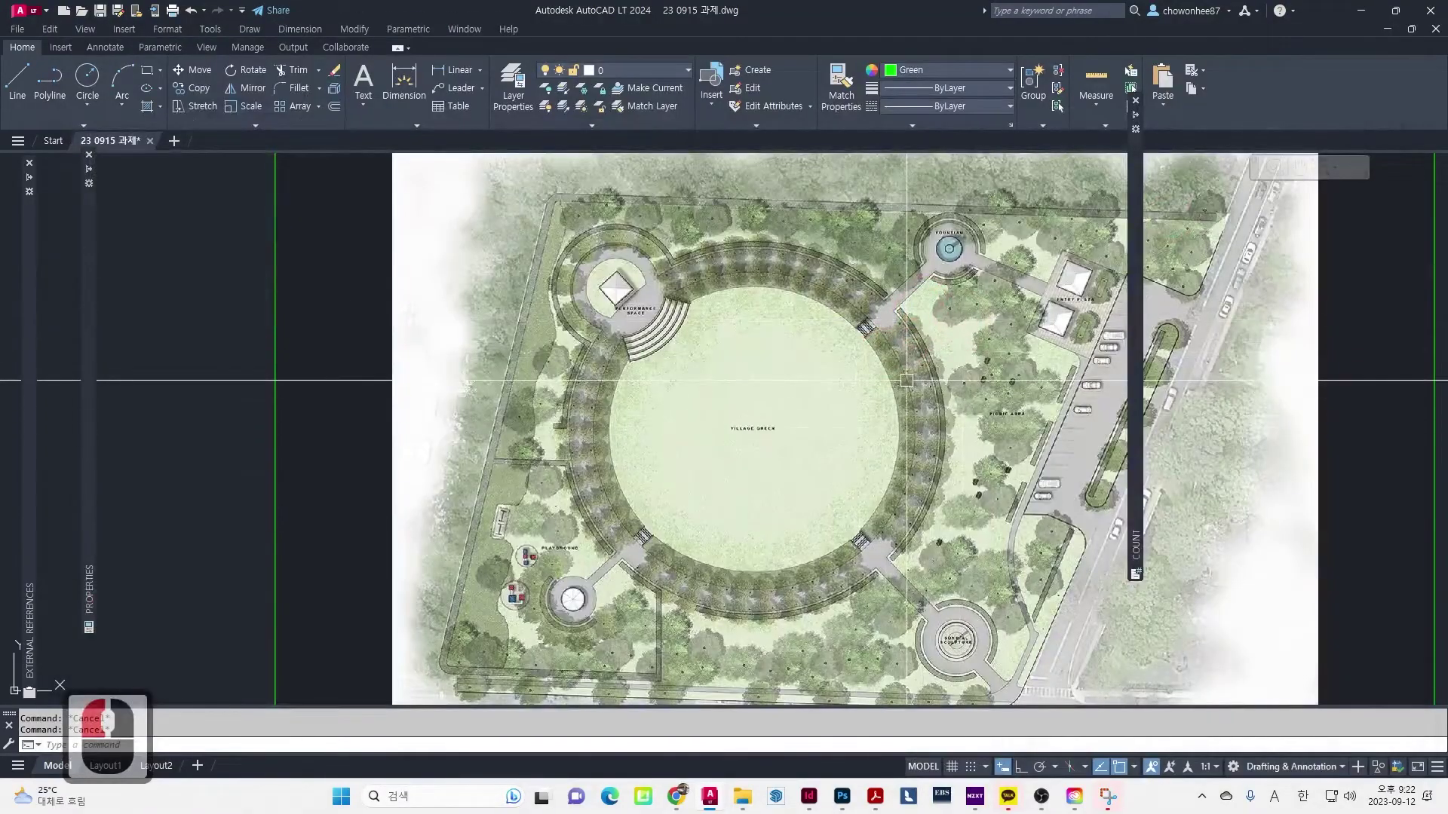
scroll(727, 511, "down", 2)
key("Escape")
scroll(717, 420, "down", 2)
right_click(750, 478)
key("Escape")
middle_click_drag(742, 451, 737, 478)
type("pl")
key("Return")
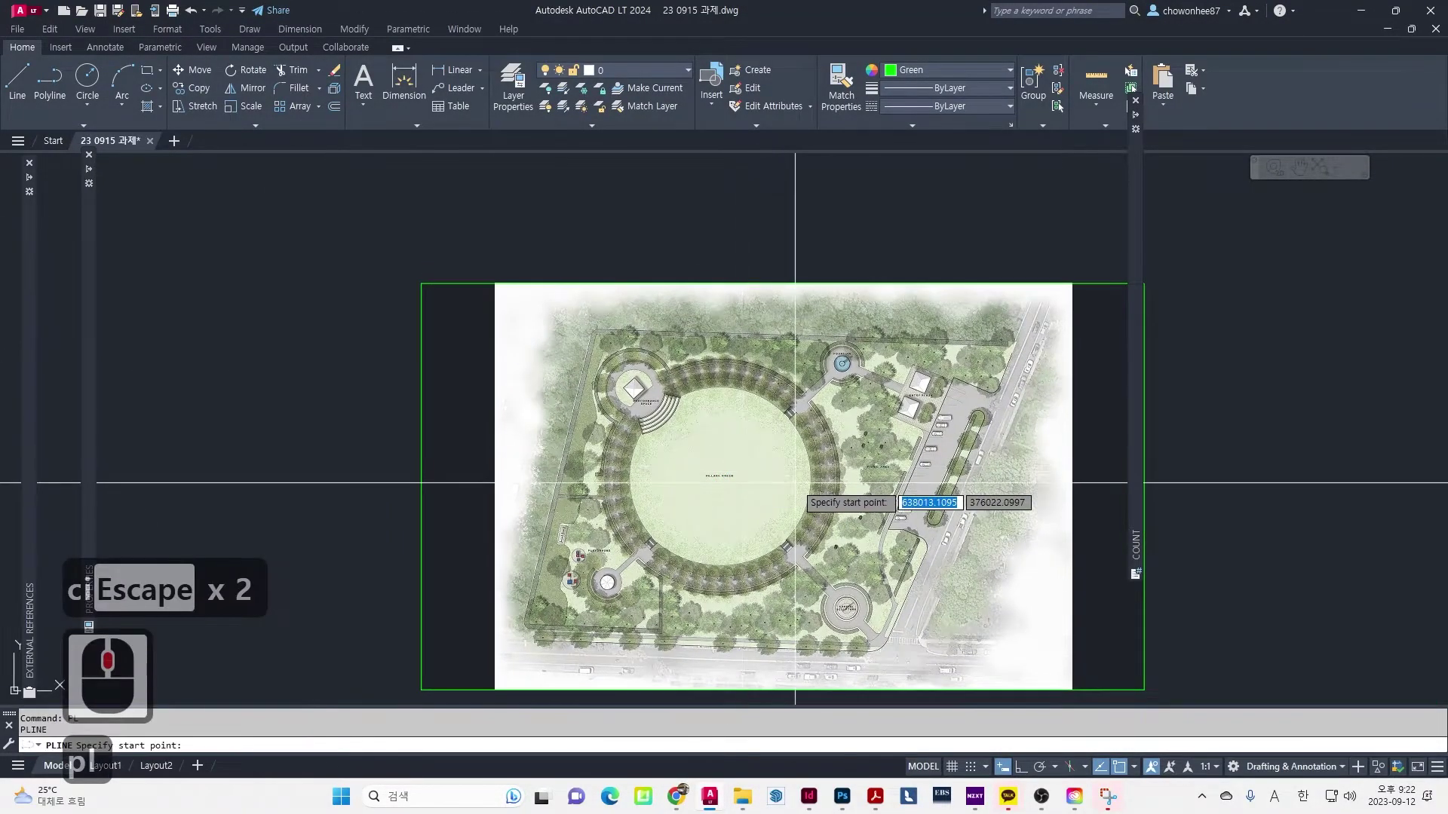
scroll(825, 470, "up", 2)
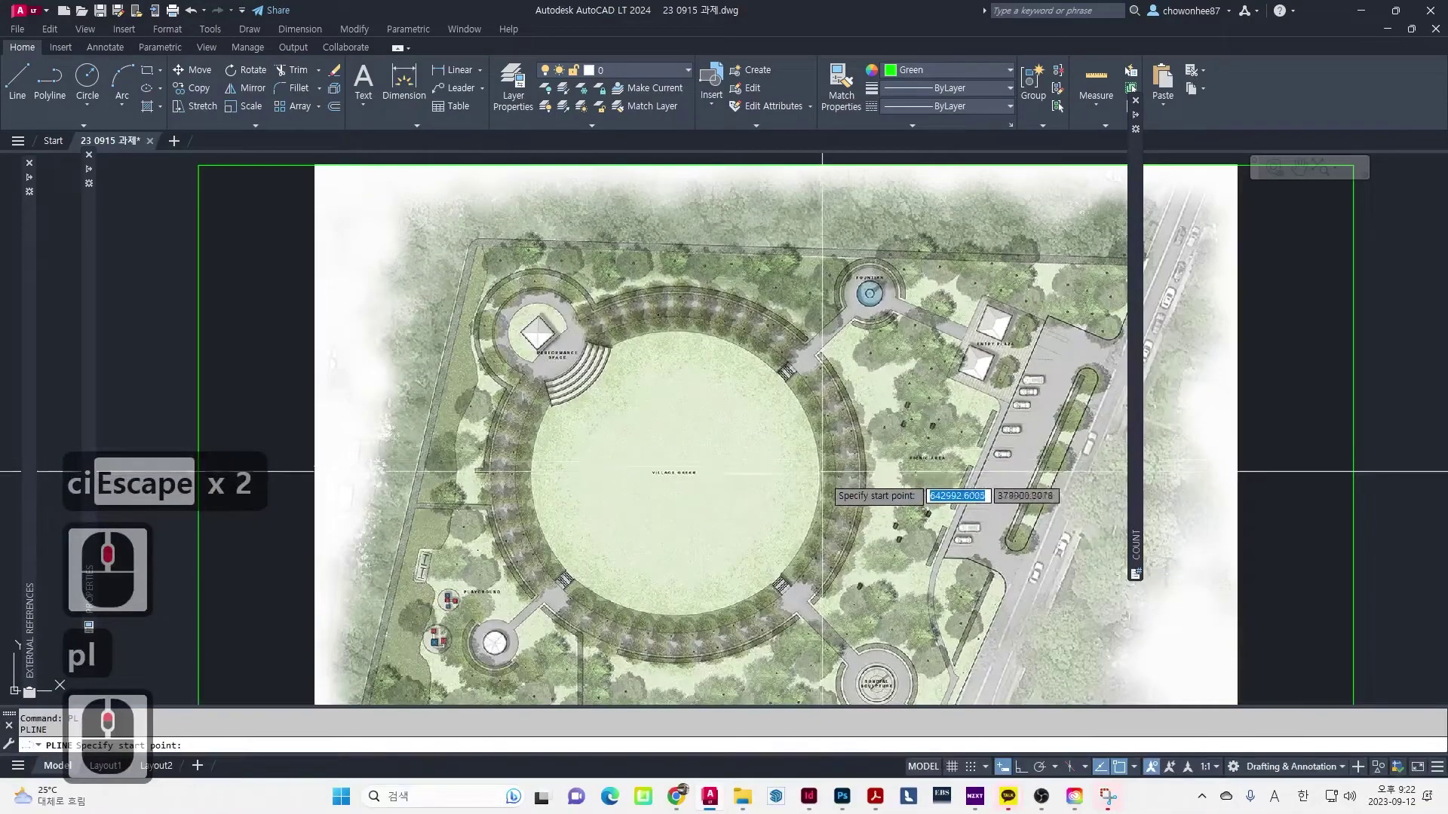
key("F8")
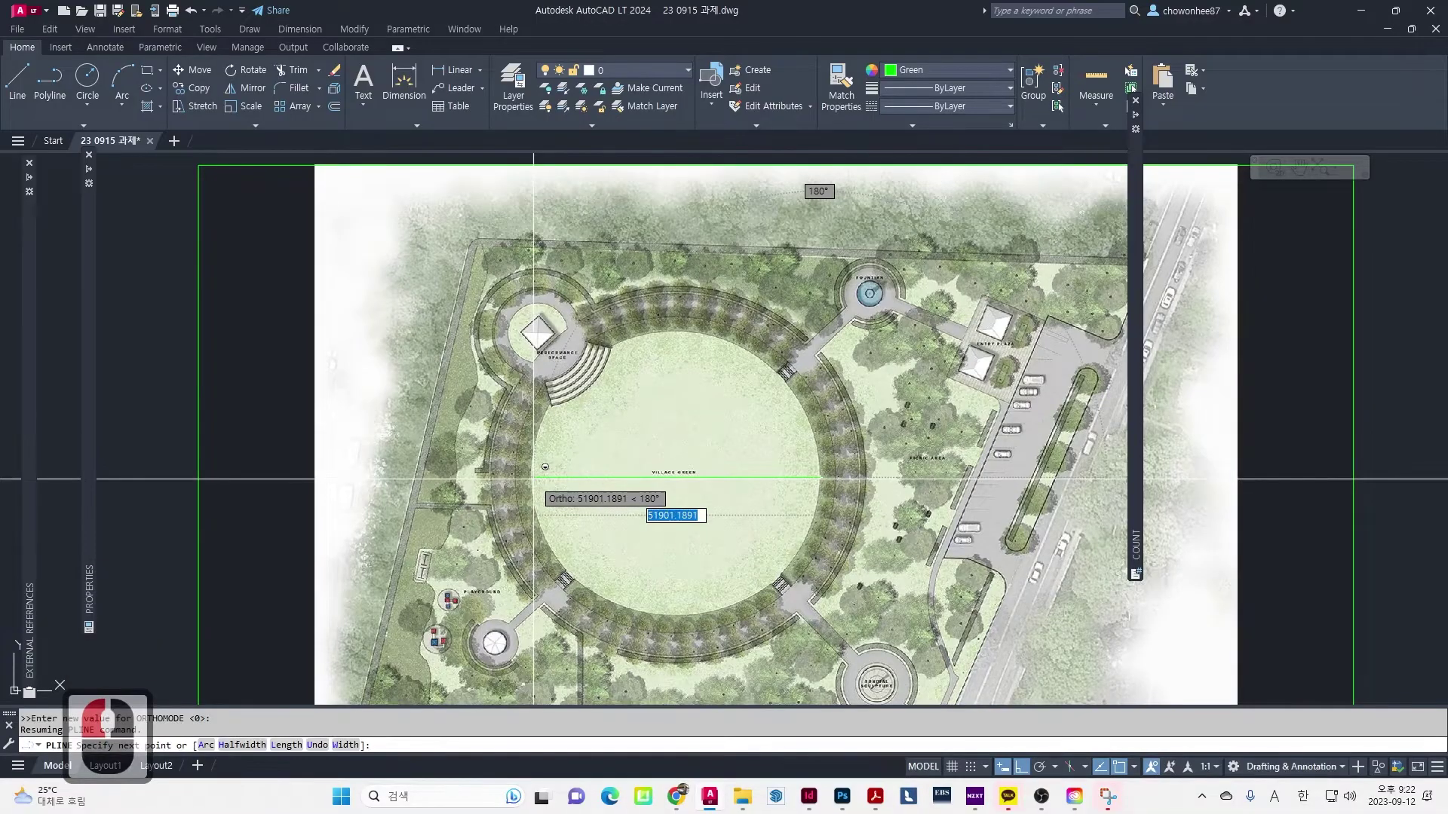
left_click(532, 481, "shift")
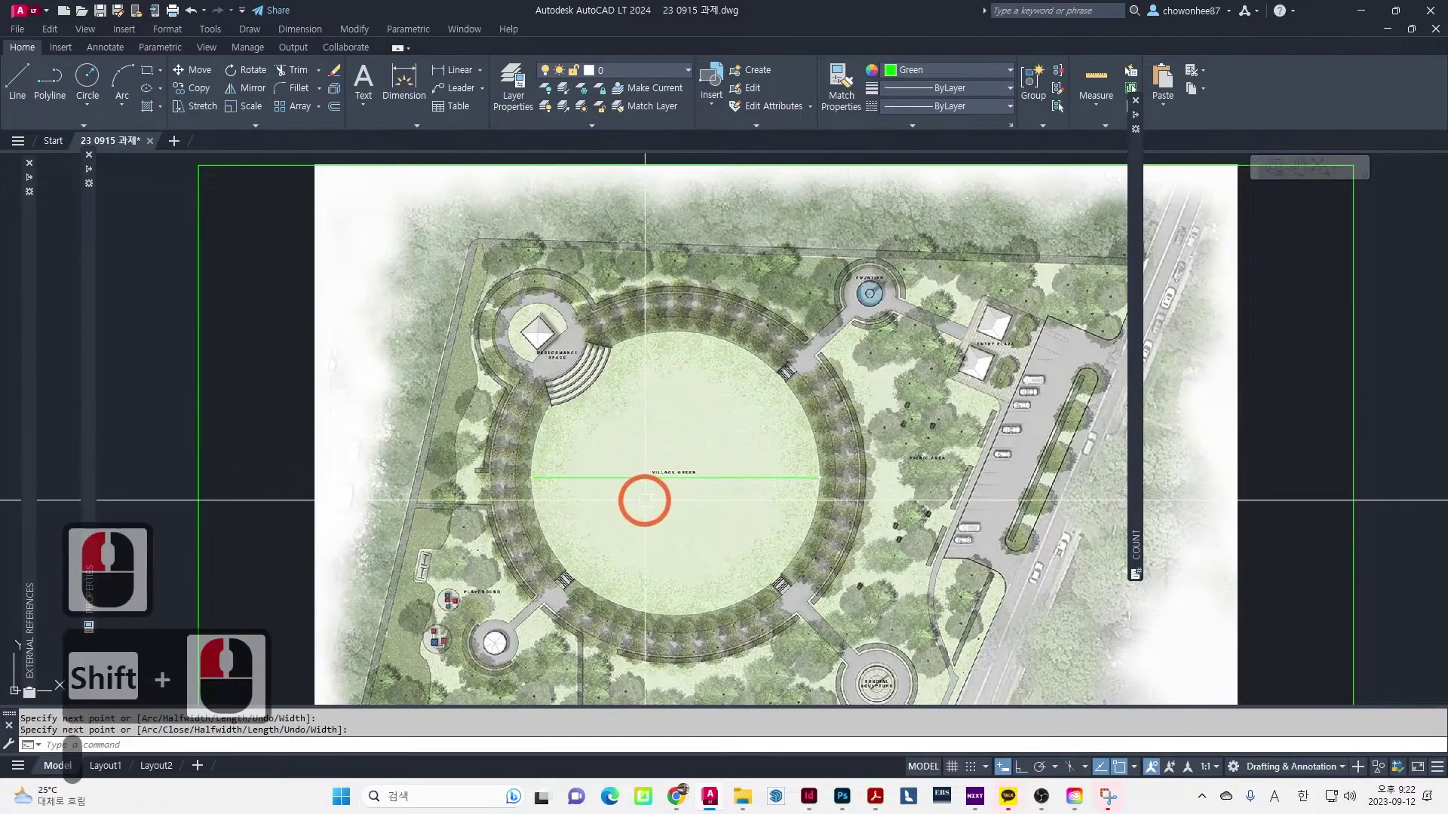
double_click(656, 527)
key("Escape")
key("Escape")
Draw a horizontal reference polyline 72000 units long below the Sample2 image, with Ortho on
type("pl")
key("Return")
scroll(645, 558, "up", 2)
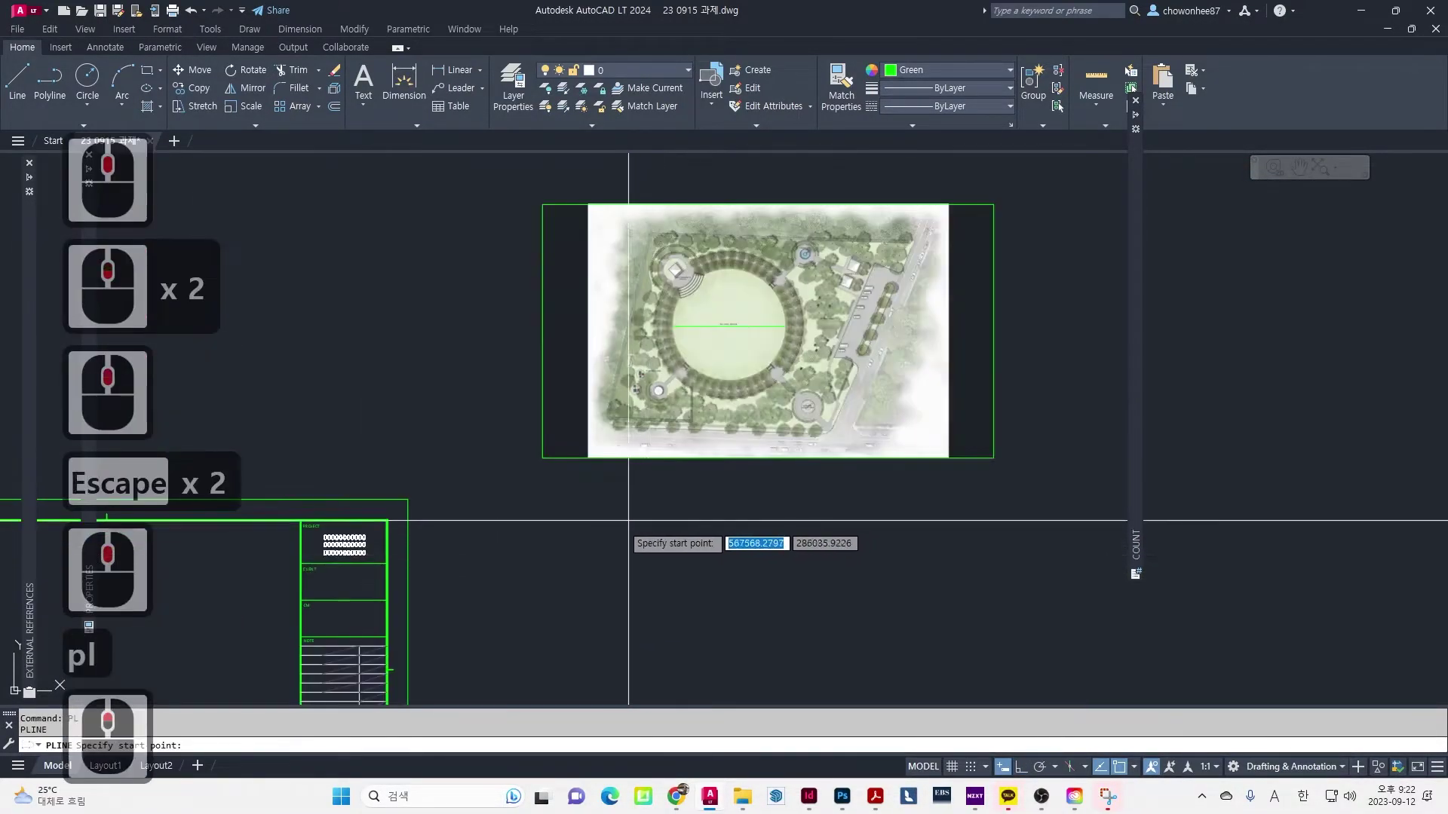
left_click(601, 541)
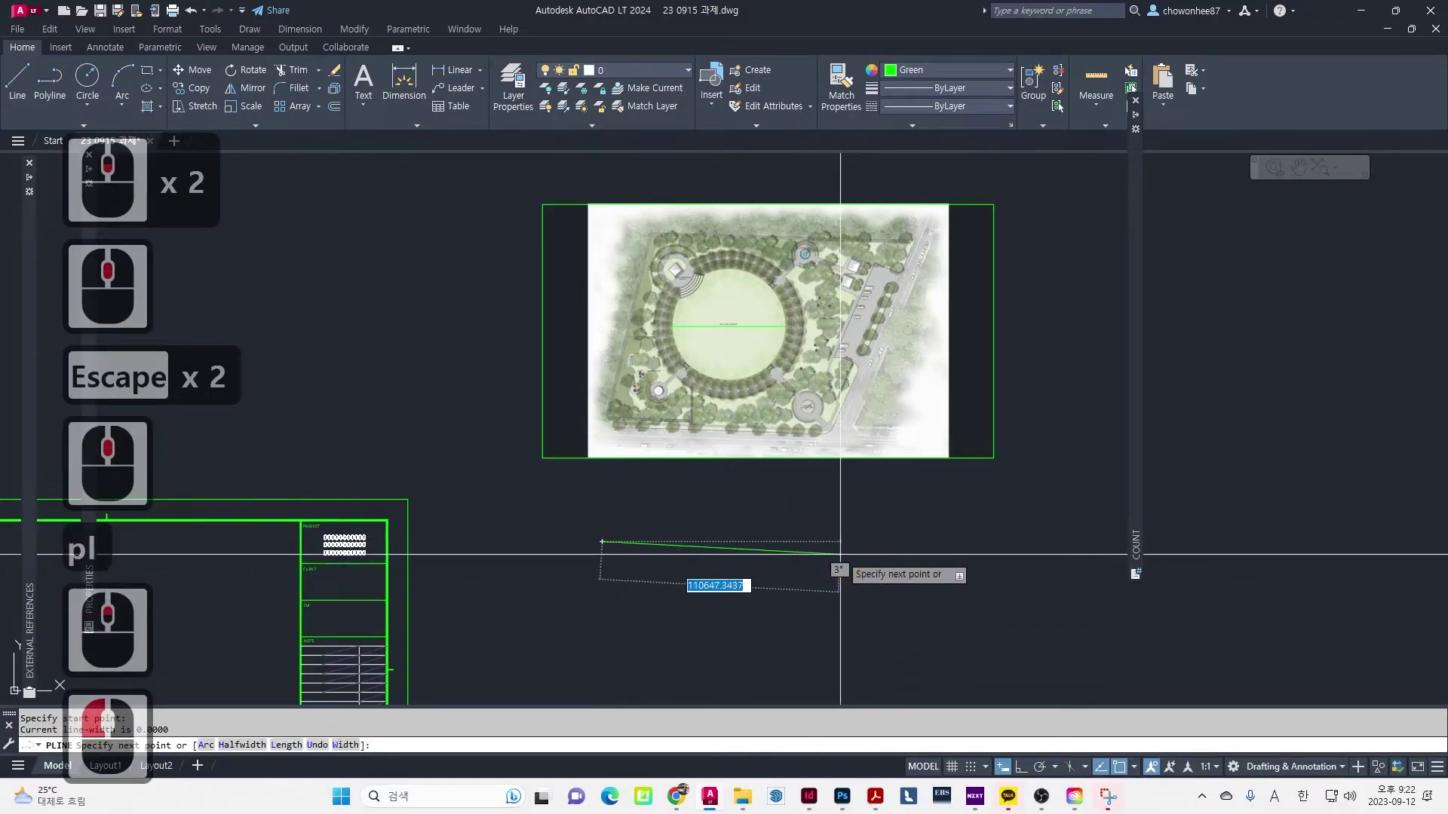
key("F8")
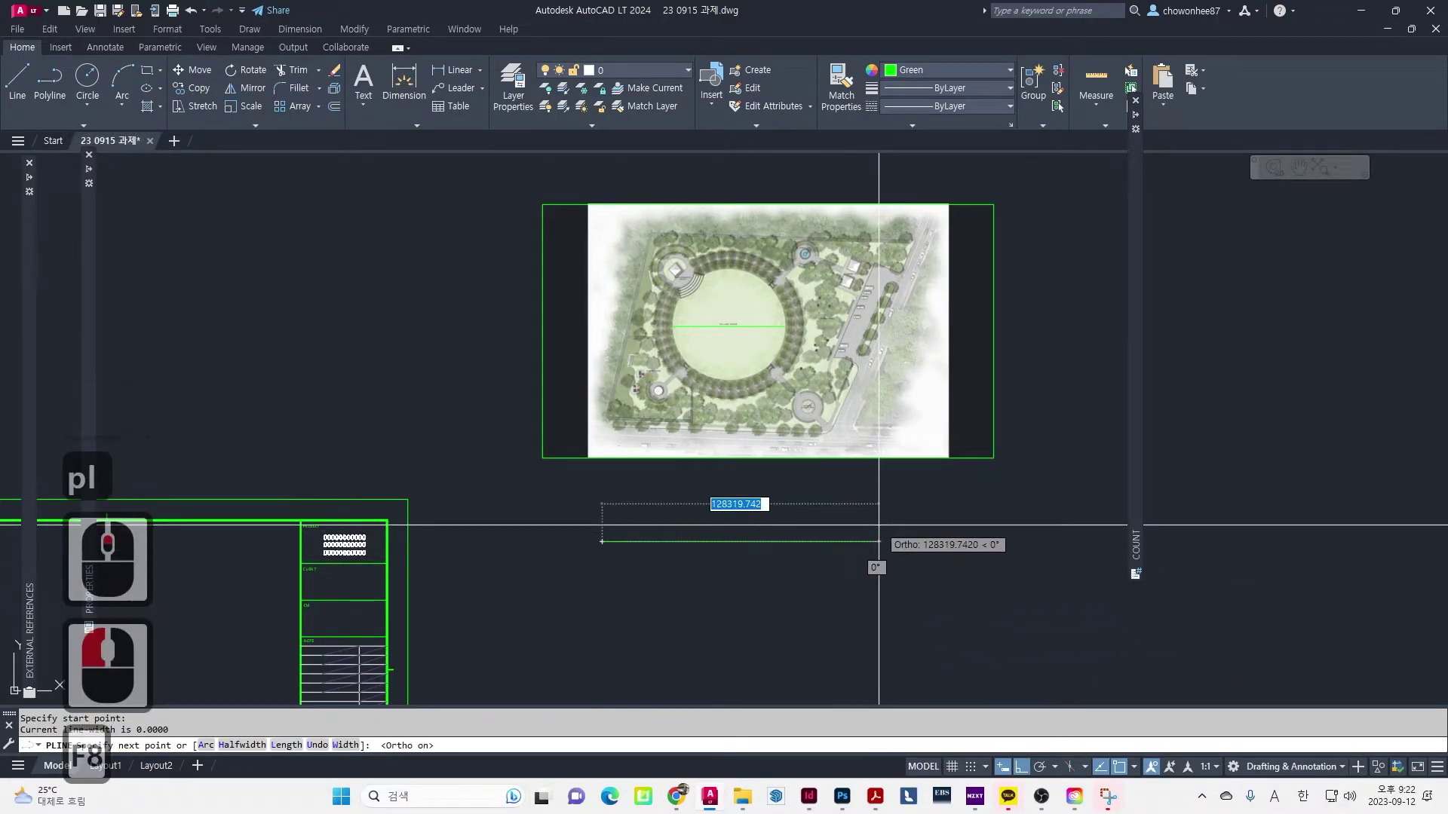
type("7200")
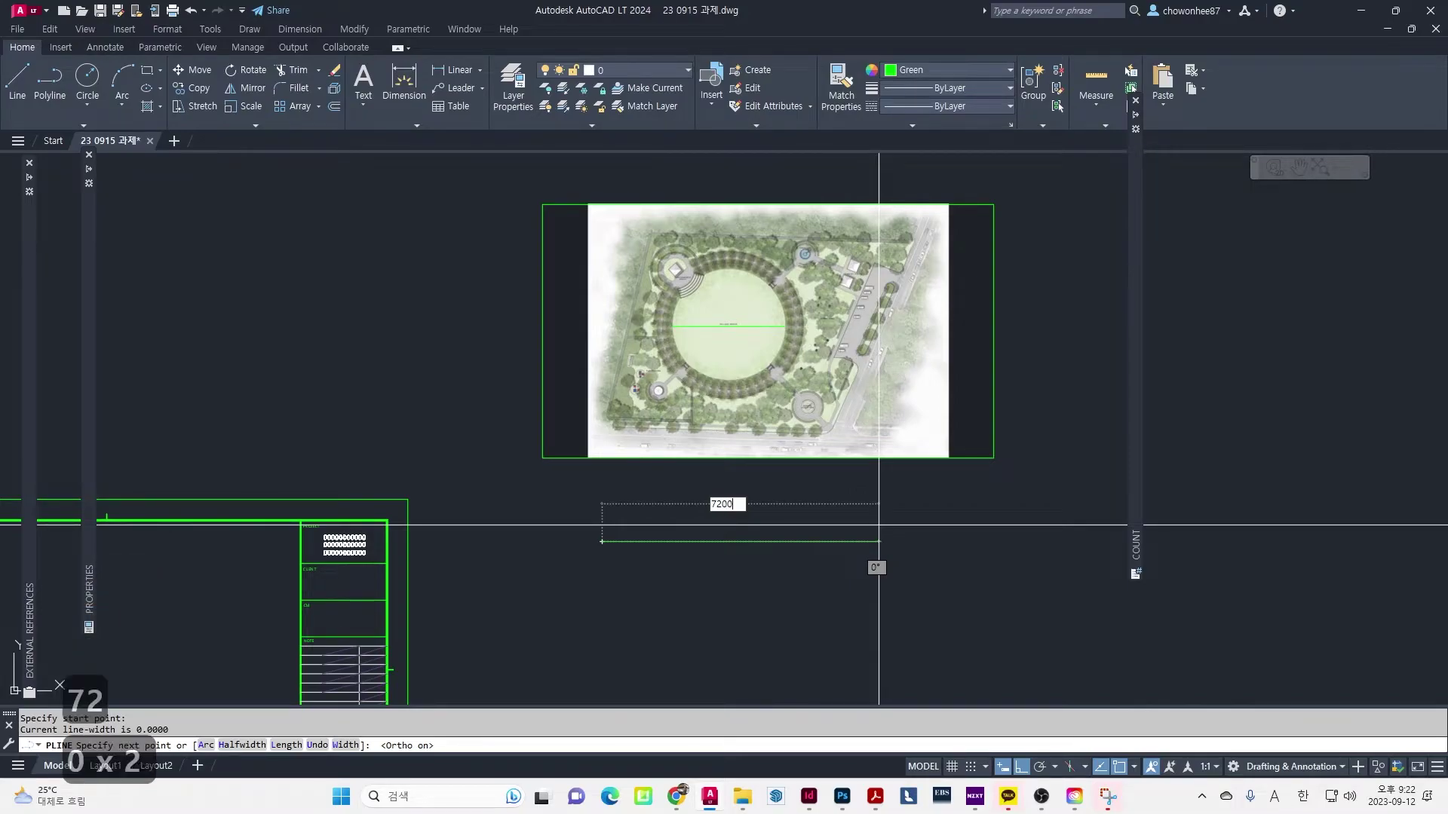
type("0")
key("Return")
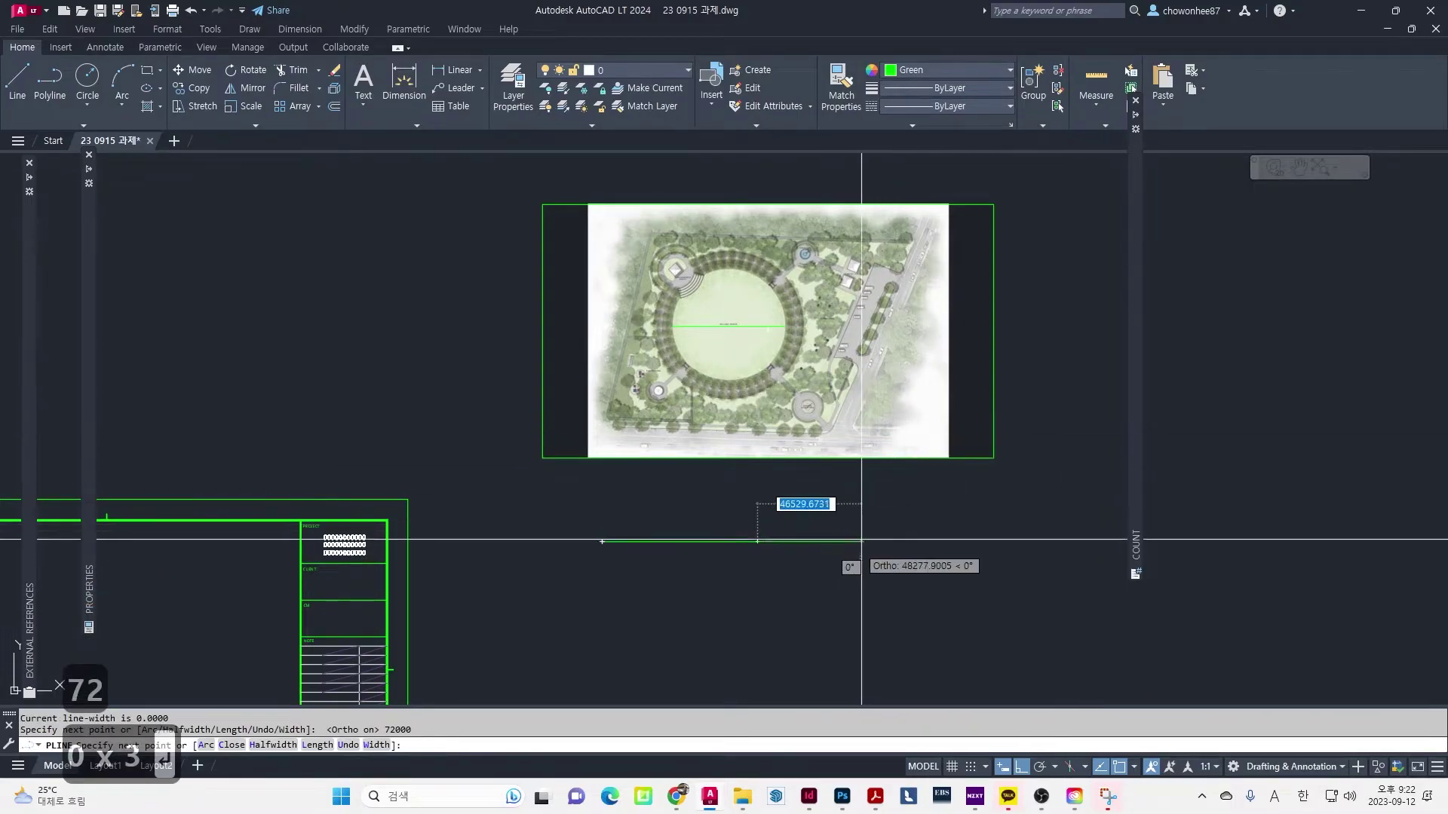
key("Escape")
middle_click_drag(758, 554, 756, 585)
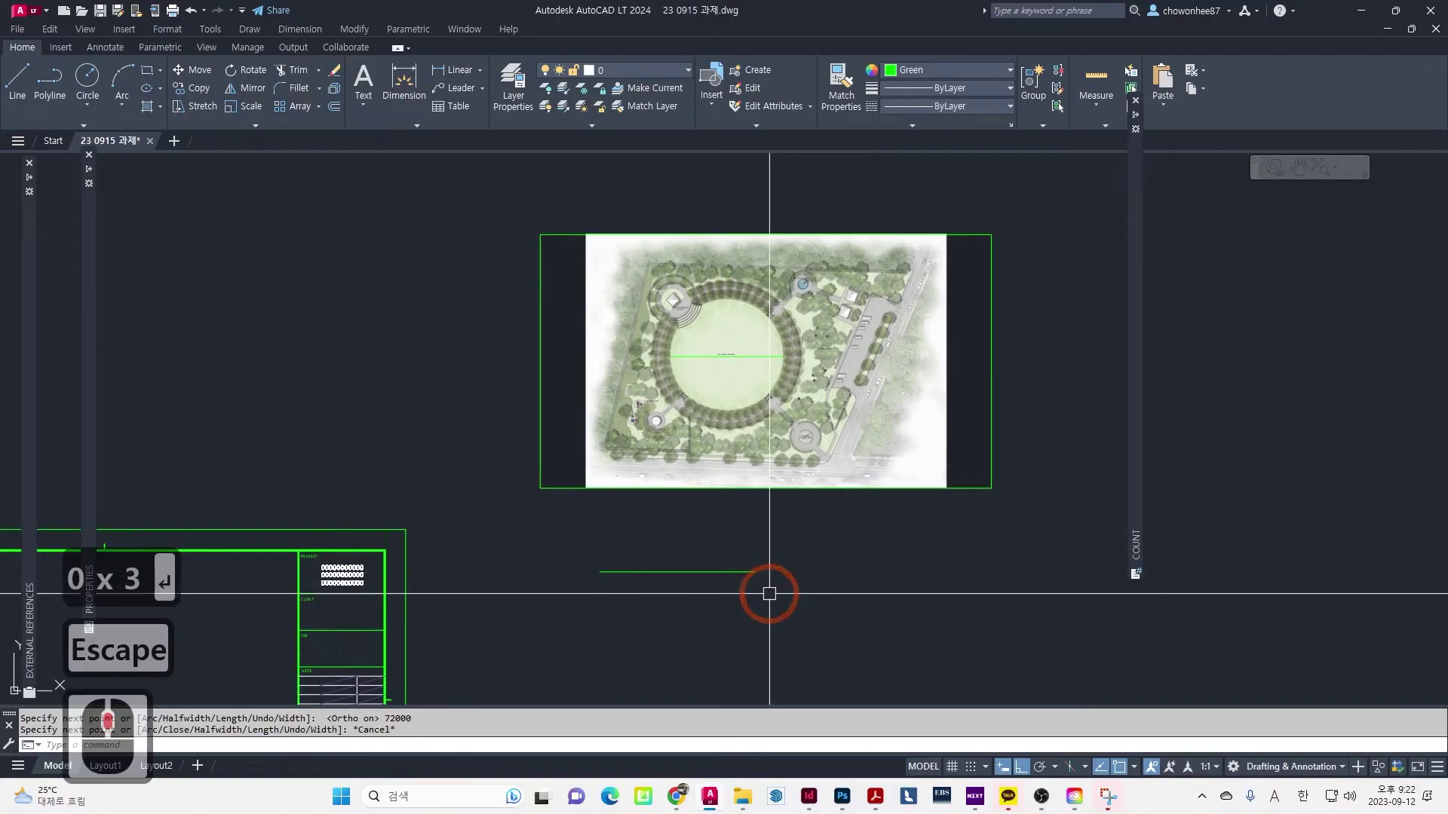
left_click(756, 585)
left_click(553, 543)
scroll(712, 397, "up", 2)
key("Escape")
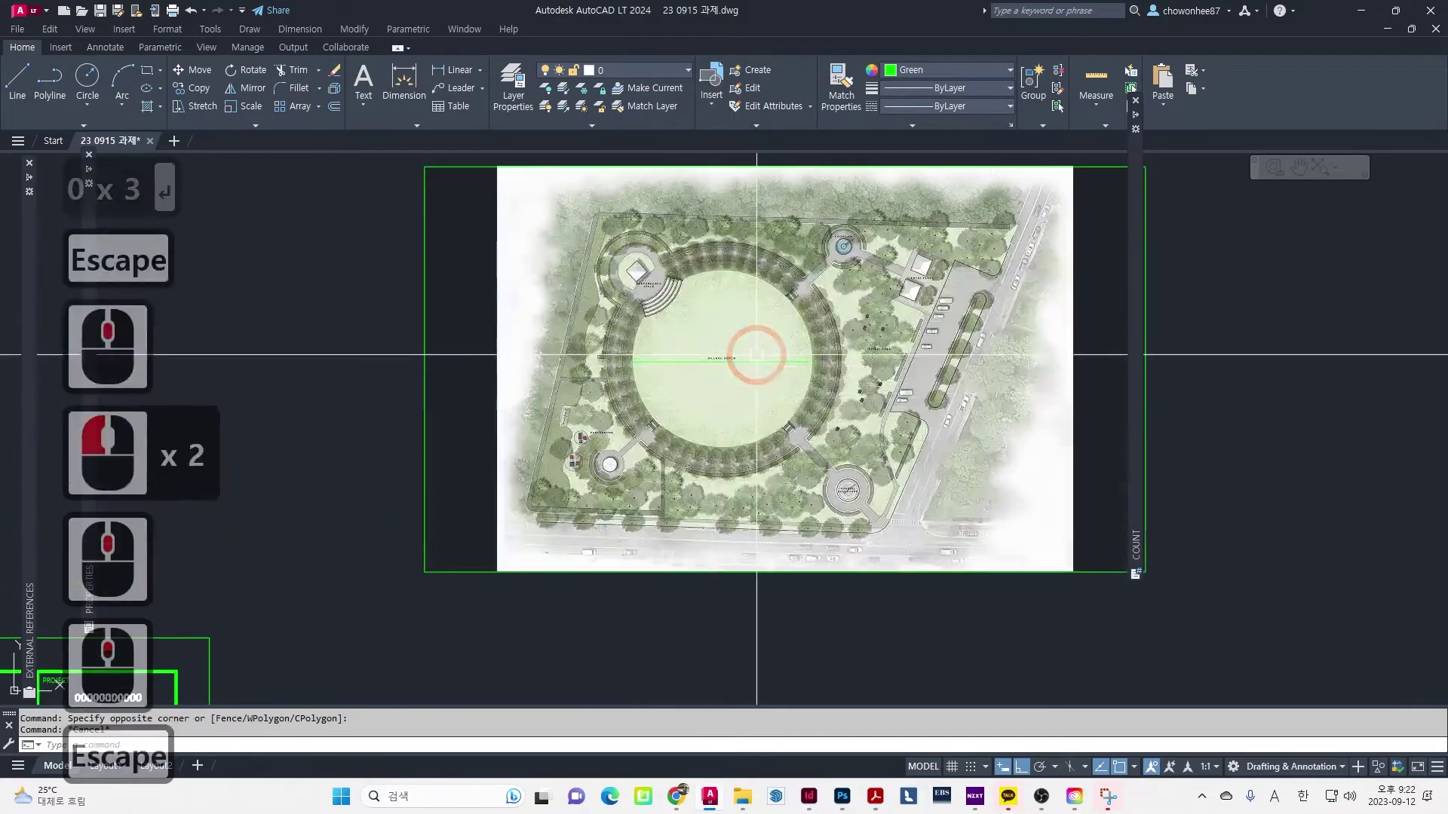
key("Escape")
scroll(789, 511, "down", 2)
key("Escape")
key("Escape")
Scale the Sample2 image and the polyline across its lawn by a factor of 1.5 from the image's lower-left corner
middle_click_drag(856, 523, 853, 530)
type("sc")
key("space")
left_click(991, 325)
left_click(679, 528)
key("space")
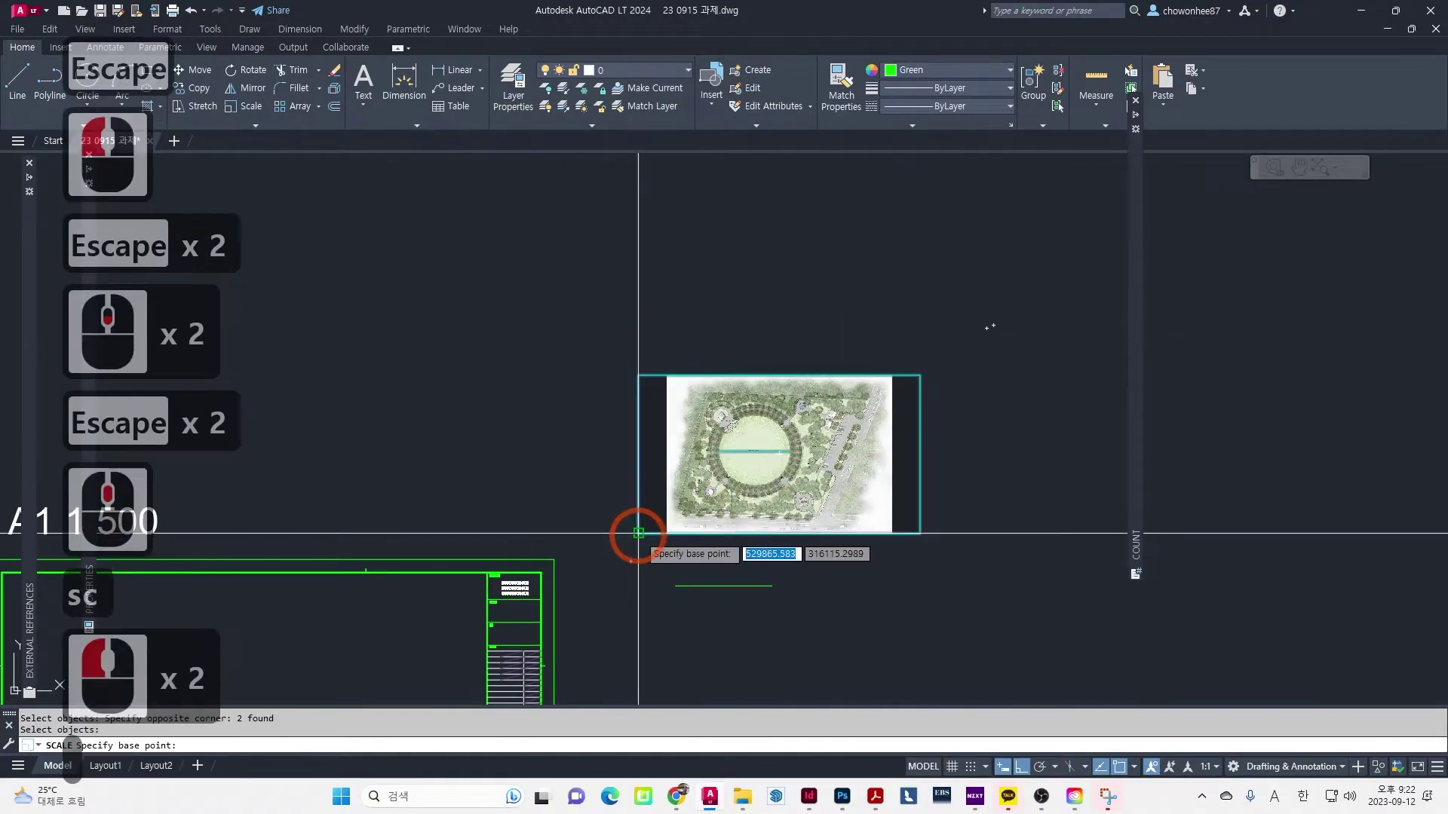
left_click(638, 532)
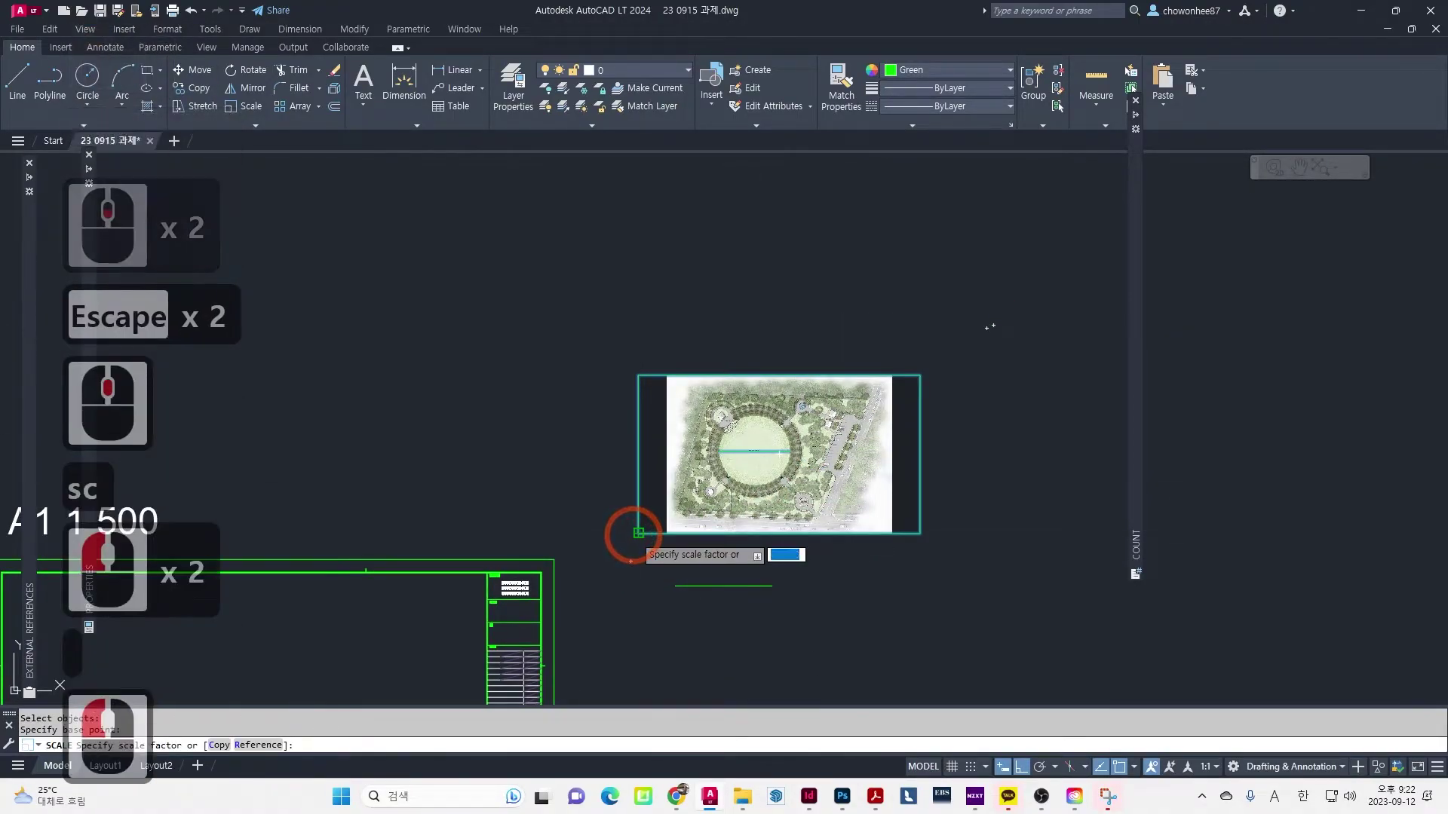
type("1.5")
key("Return")
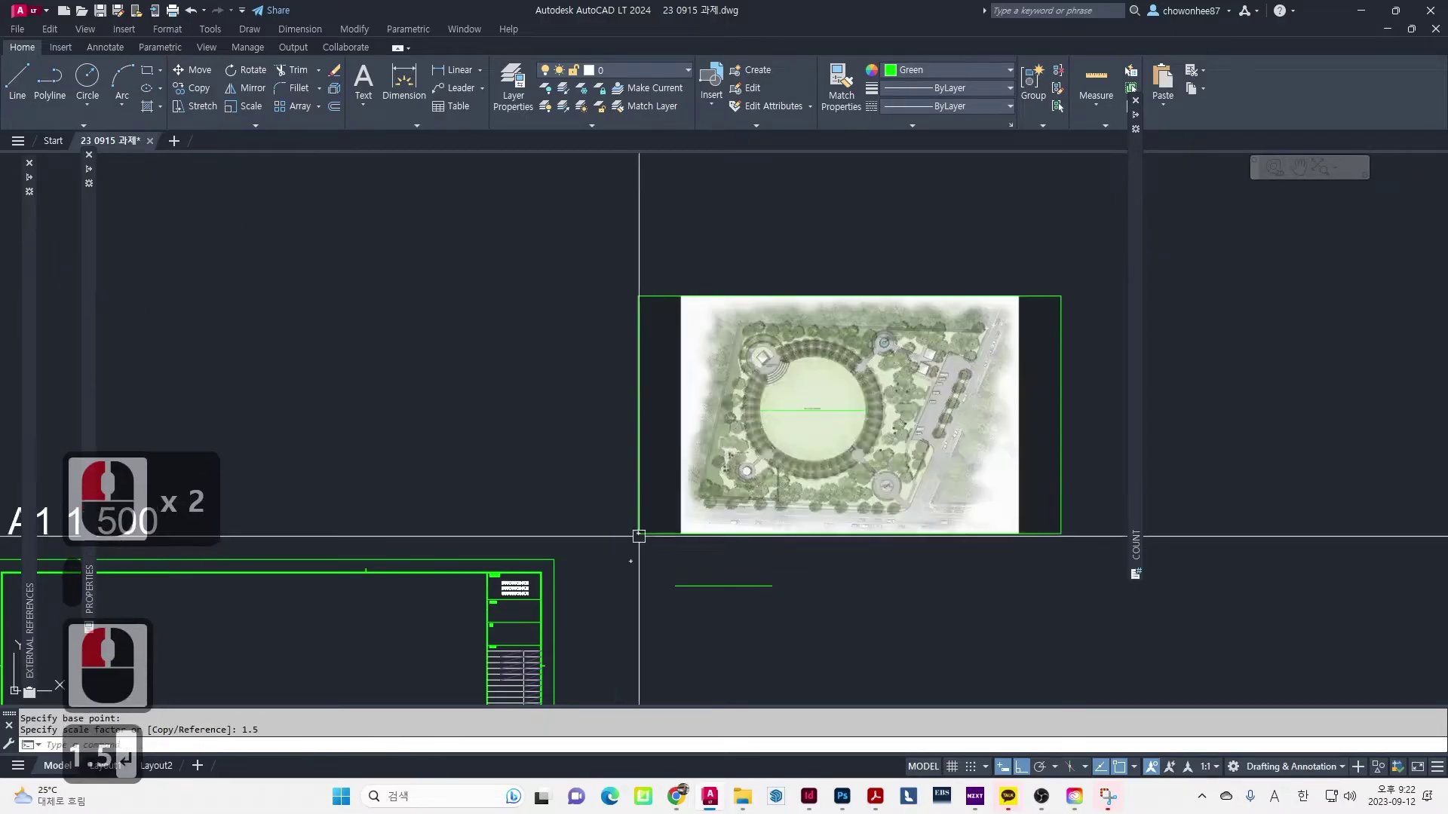
Draw two connecting polylines joining the left and right ends of the lawn line to the matching ends of the 72000 reference line
middle_click_drag(927, 524, 834, 523)
key("Escape")
key("Escape")
key("Escape")
key("Escape")
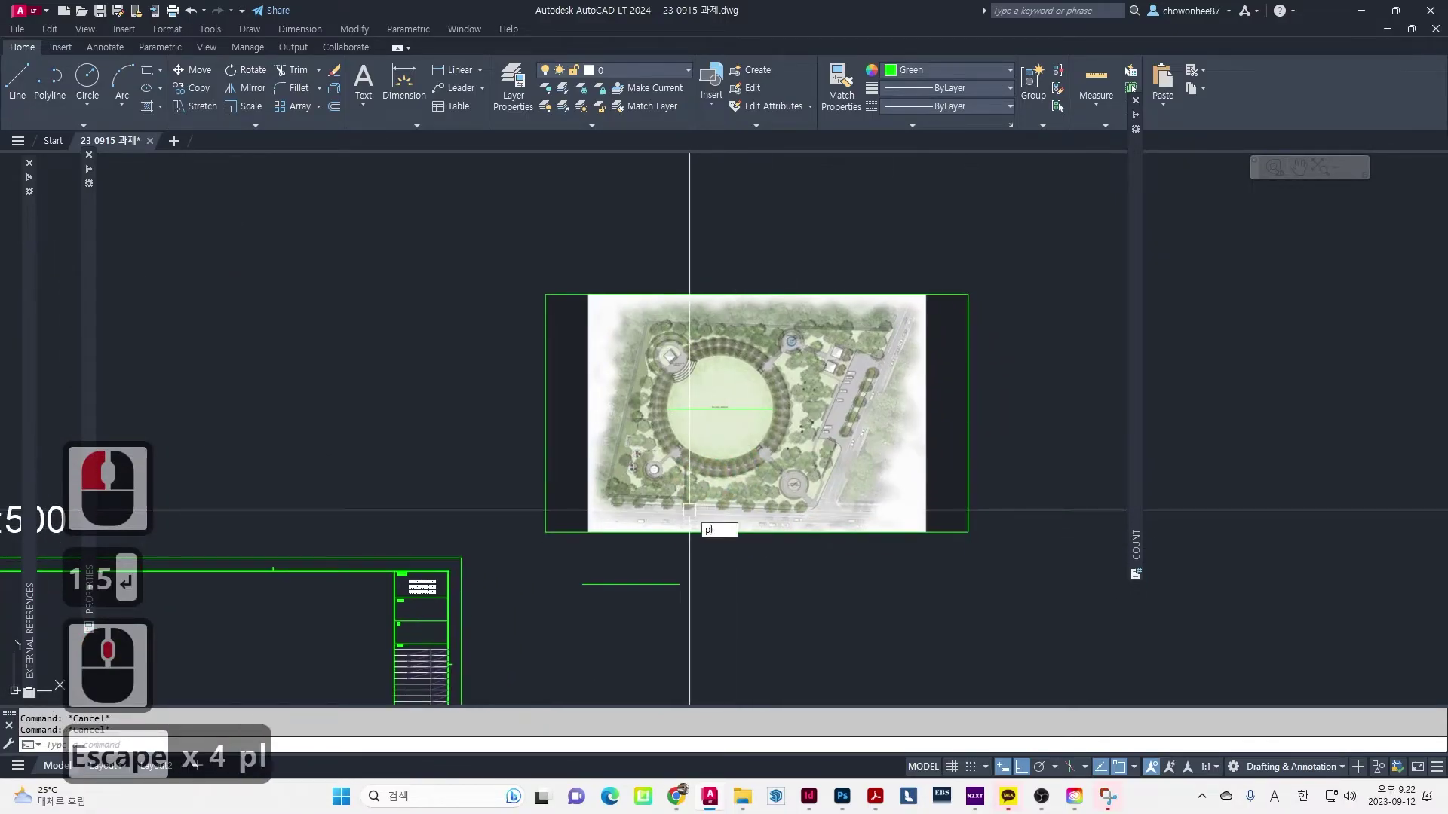
type("pl")
key("Return")
left_click(667, 410)
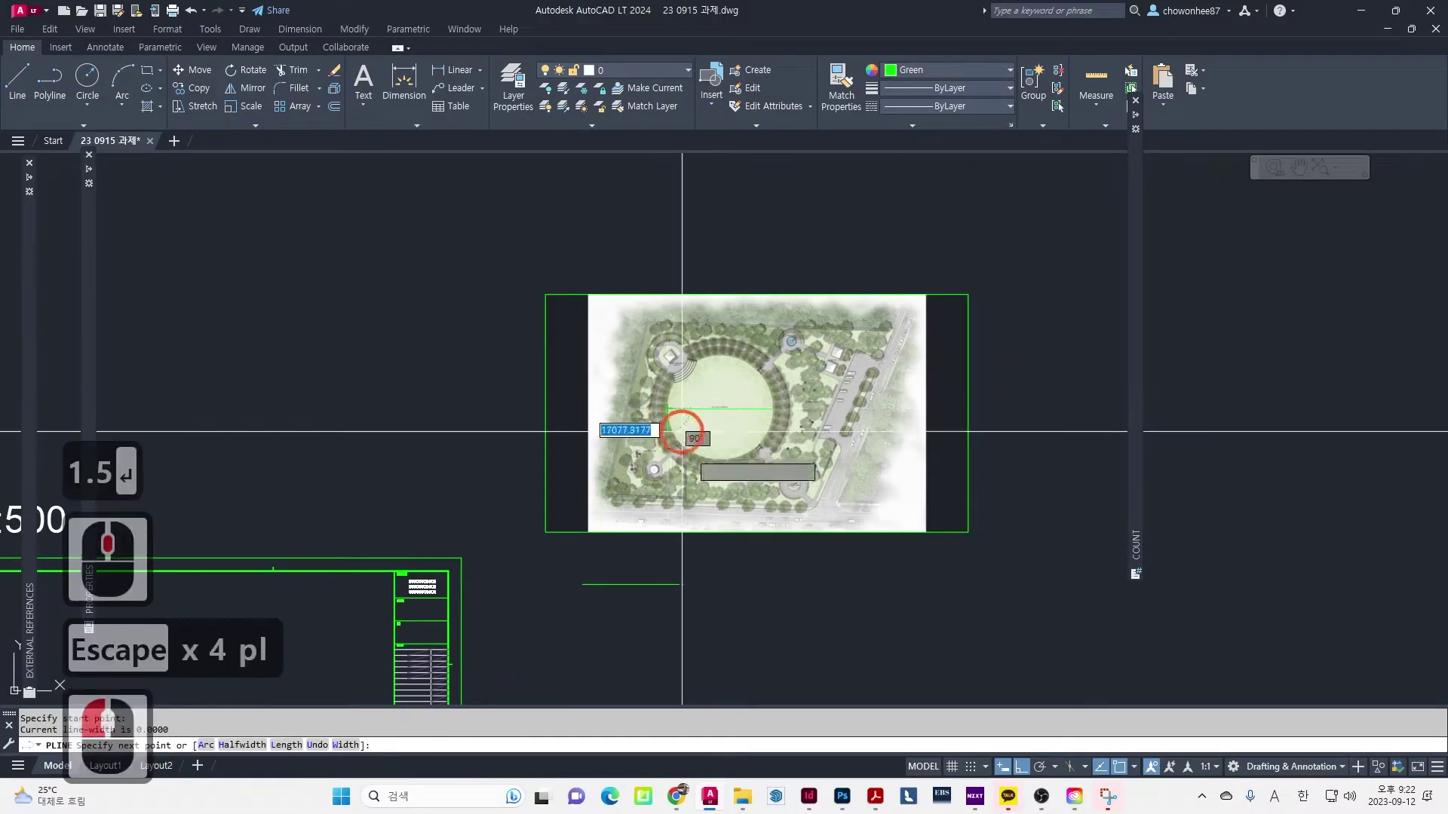
left_click(583, 585)
left_click(773, 409)
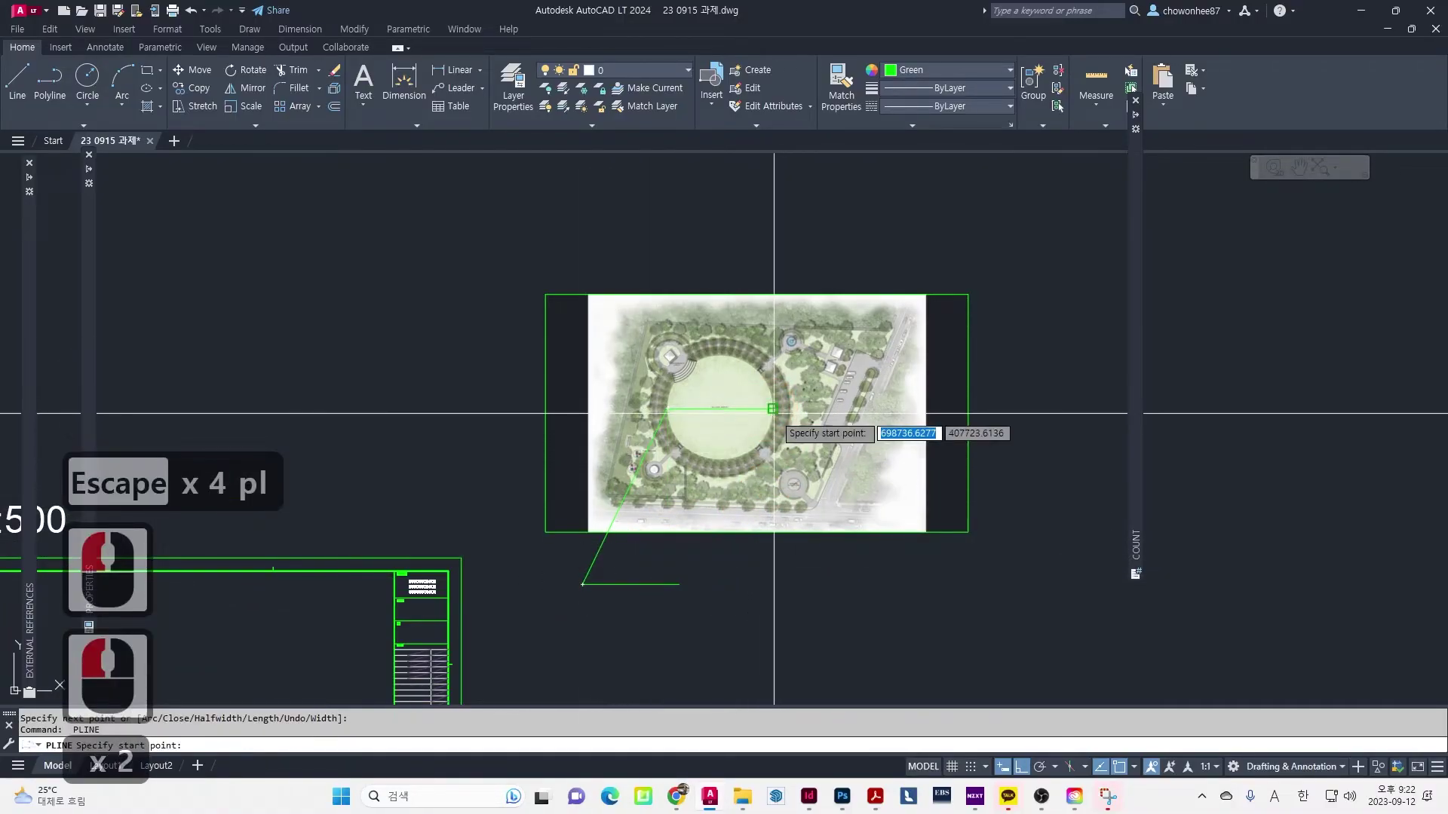
left_click(680, 584)
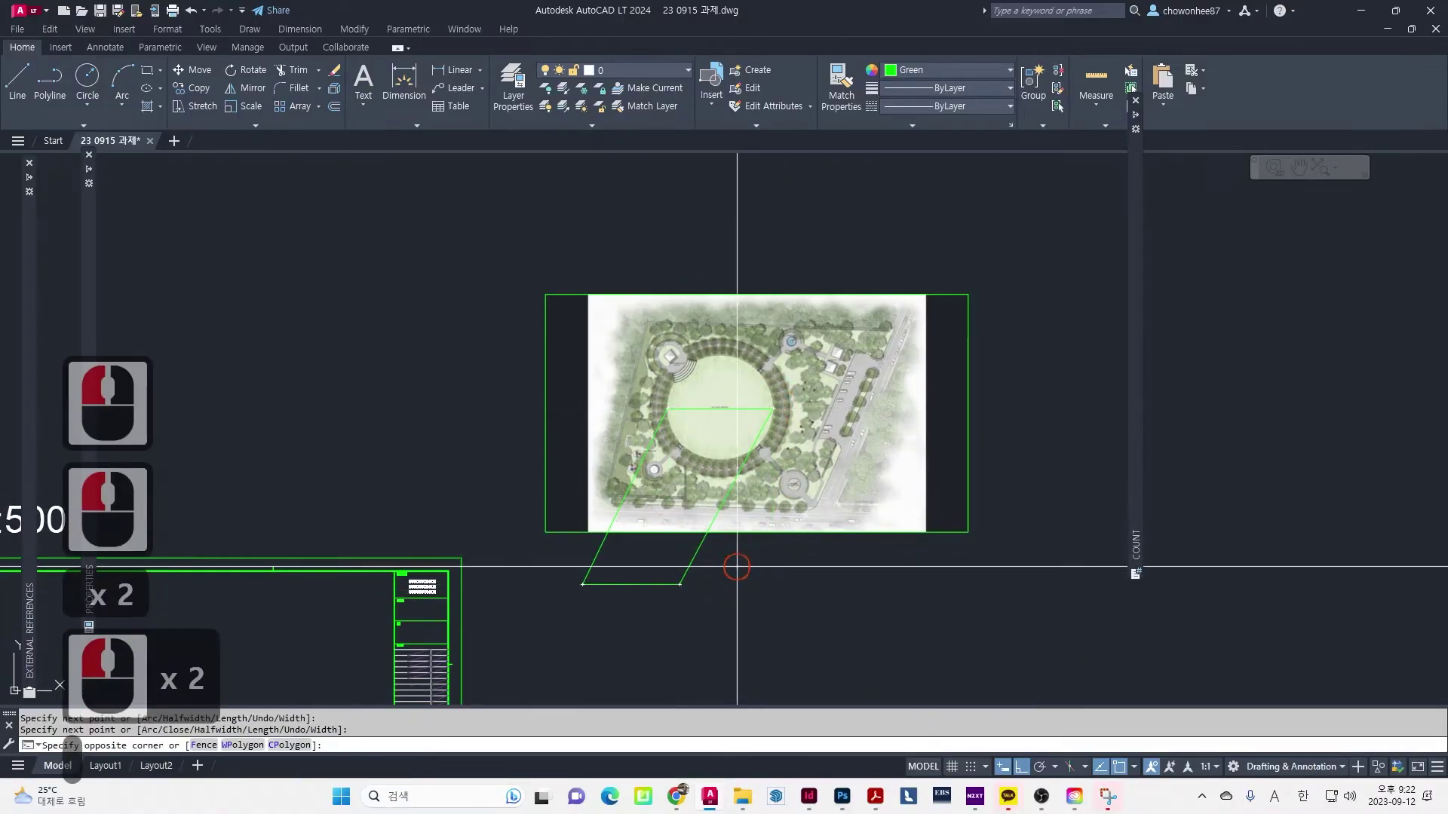
left_click(734, 566)
key("Escape")
key("Escape")
Change the colour of the two slanted connecting polylines to yellow 248,215,49
left_click(566, 589)
left_click(1028, 358)
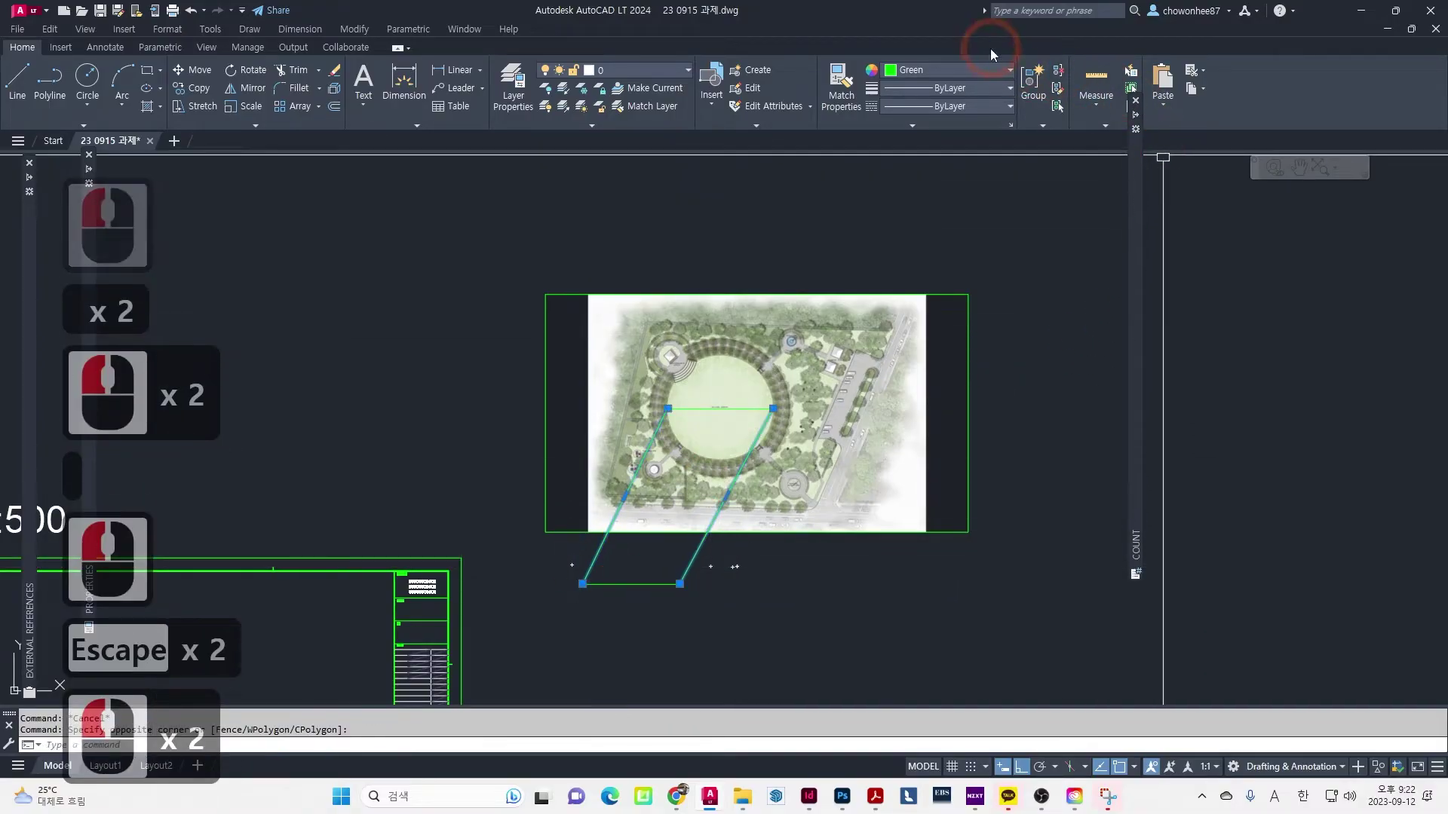
left_click(961, 69)
left_click(910, 125)
key("Escape")
key("Escape")
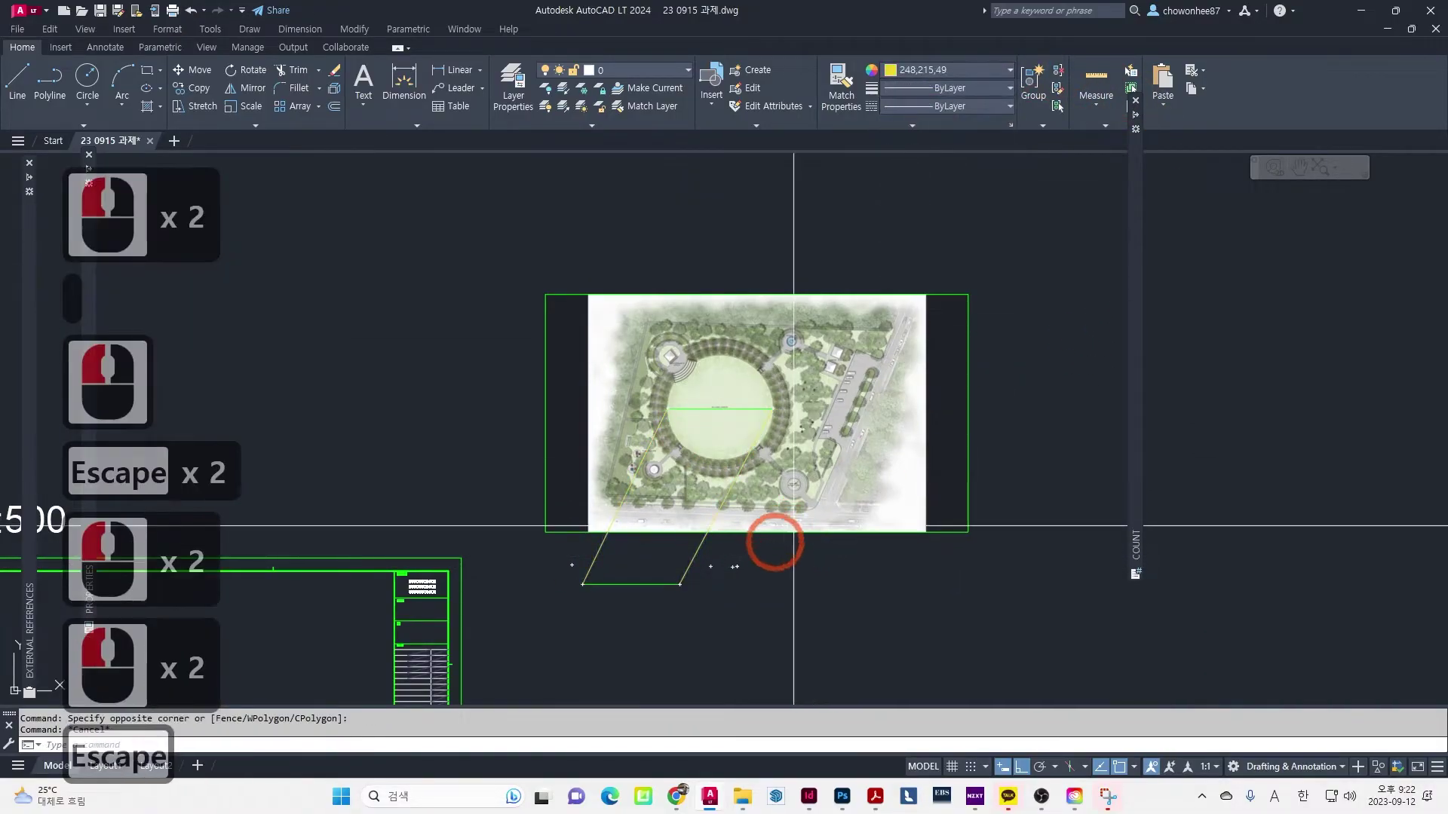
Erase the two yellow connecting polylines between the lawn line and the reference line
middle_click_drag(694, 613, 794, 551)
scroll(793, 551, "up", 3)
scroll(792, 510, "down", 2)
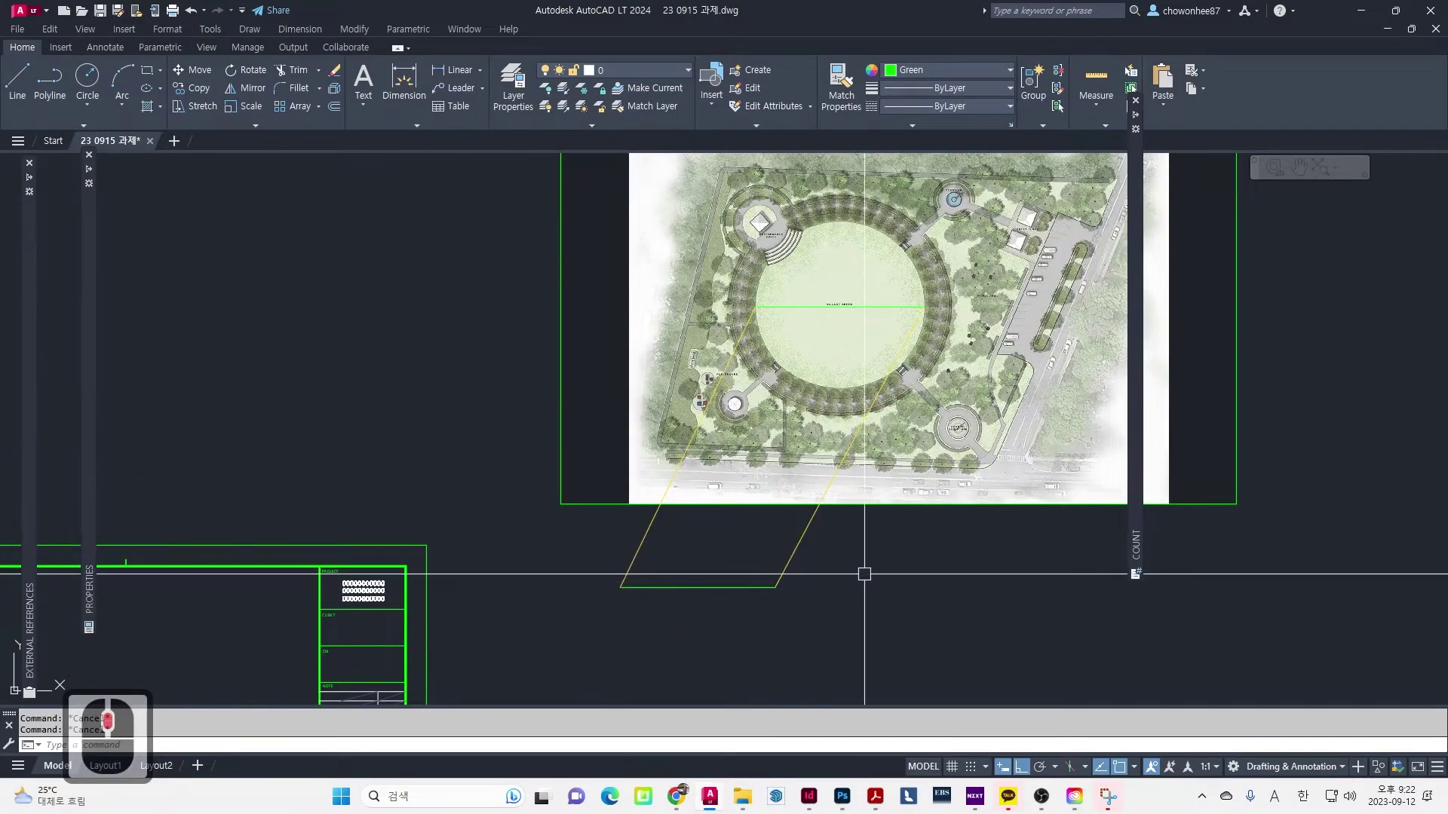
left_click(778, 581)
left_click(867, 546)
key("e")
key("Escape")
key("Escape")
Align the Sample2 image by matching both lawn line ends to the 72000 reference line's ends, with Ortho off and scaling to the alignment points
mouse_move(866, 546)
middle_mouse_down()
mouse_move(741, 530)
mouse_move(771, 501)
middle_mouse_up()
key("Escape")
key("Escape")
type("alig")
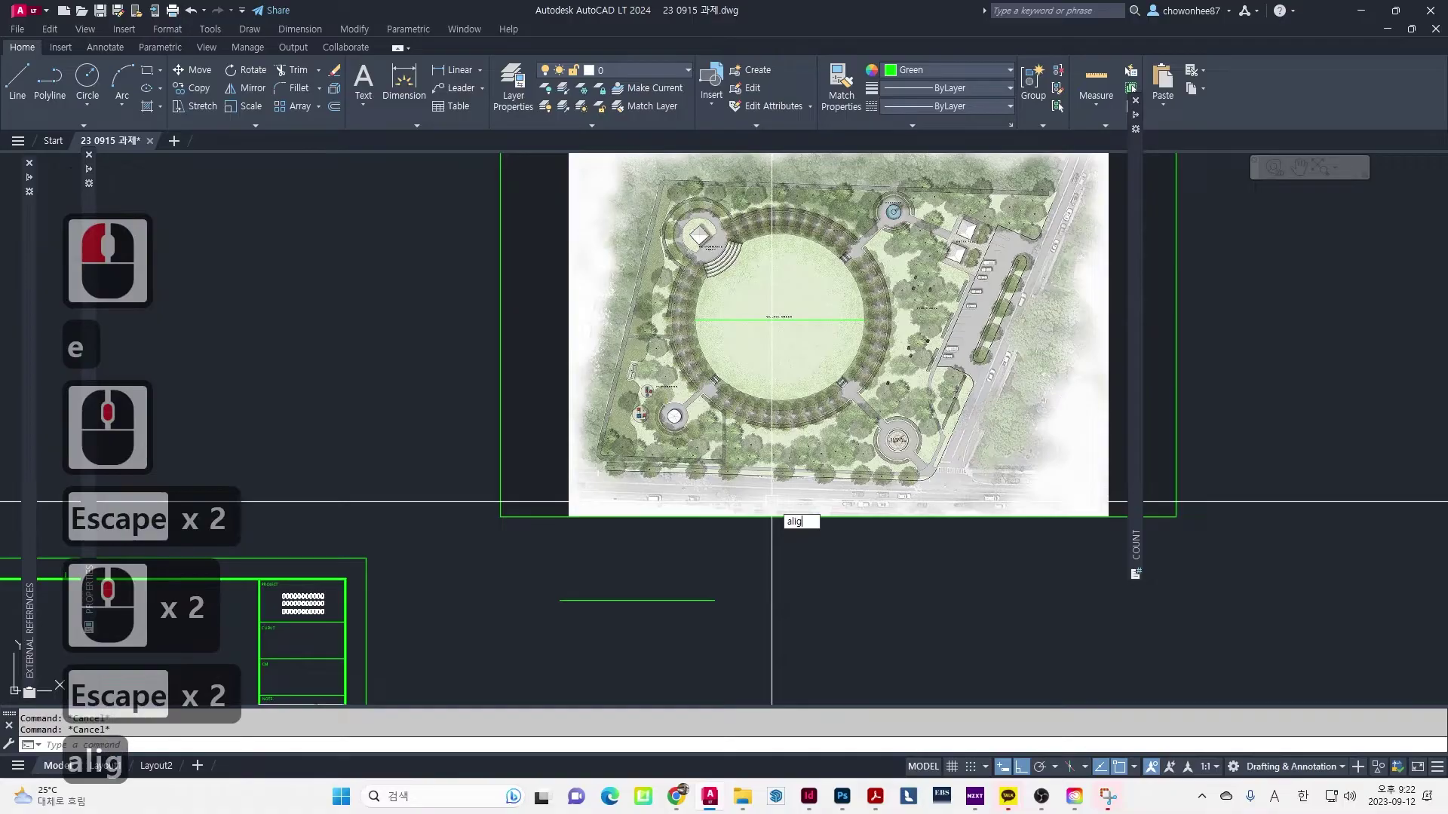
key("Return")
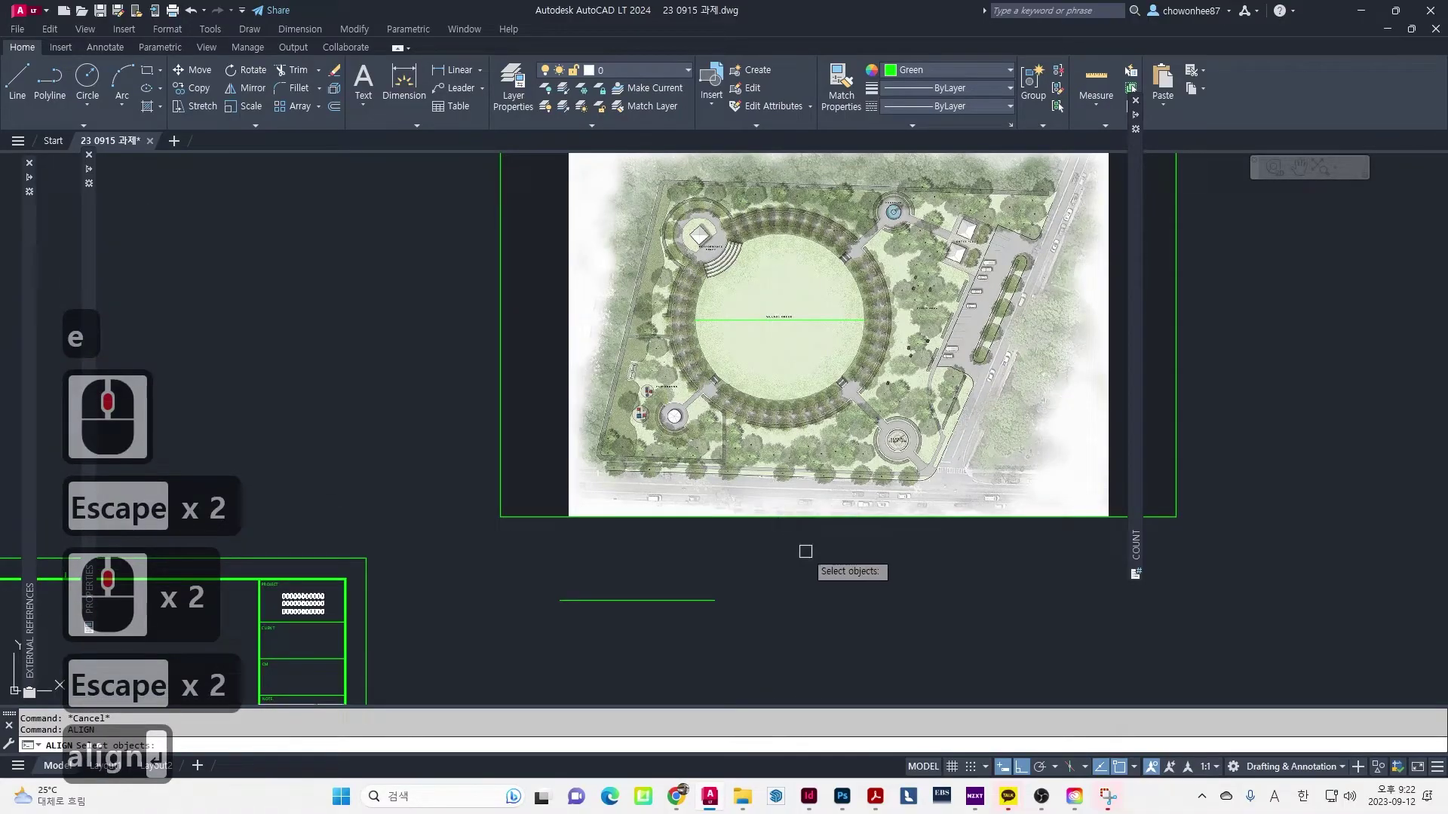
left_click(837, 519)
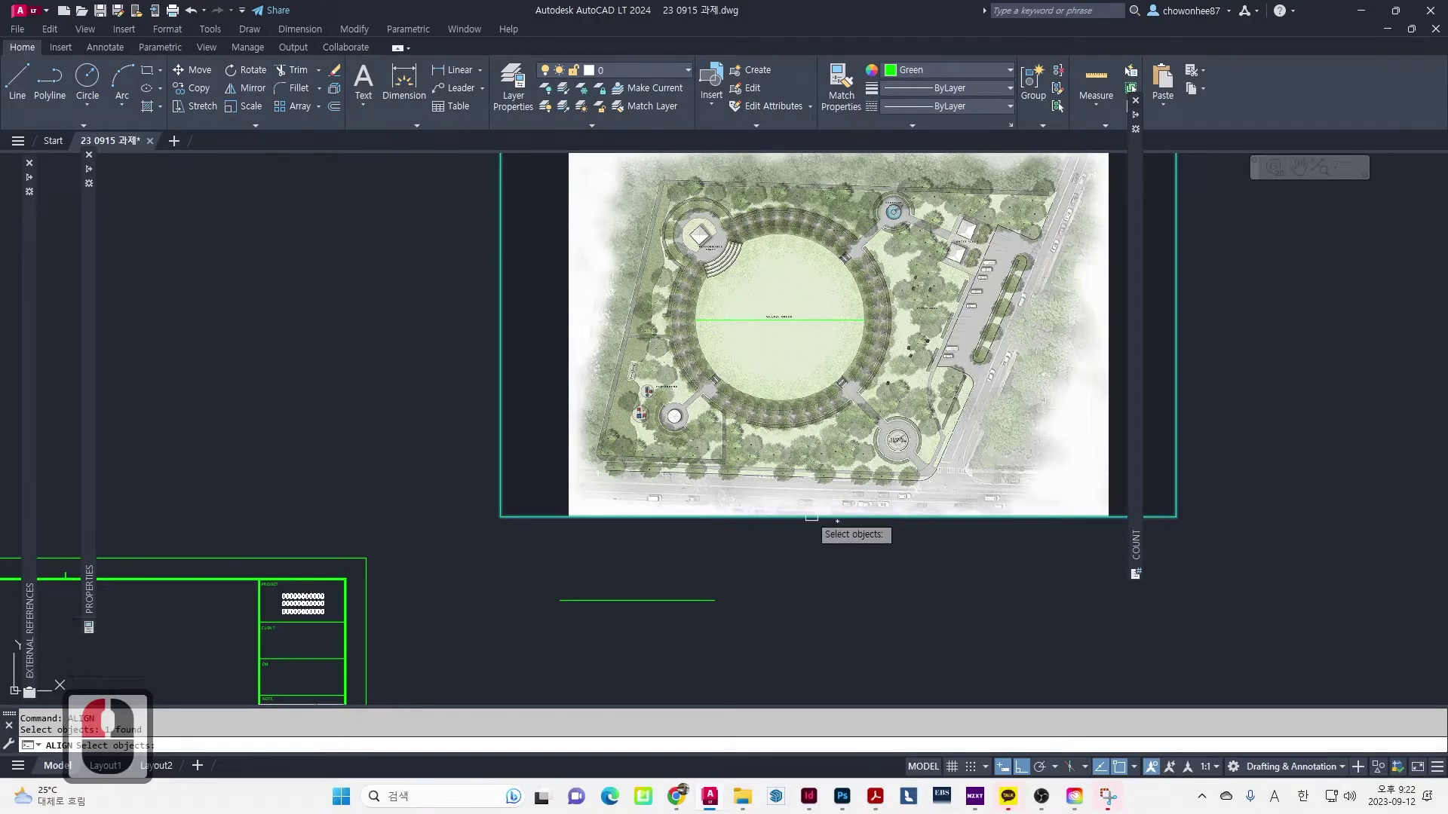
right_click(770, 526)
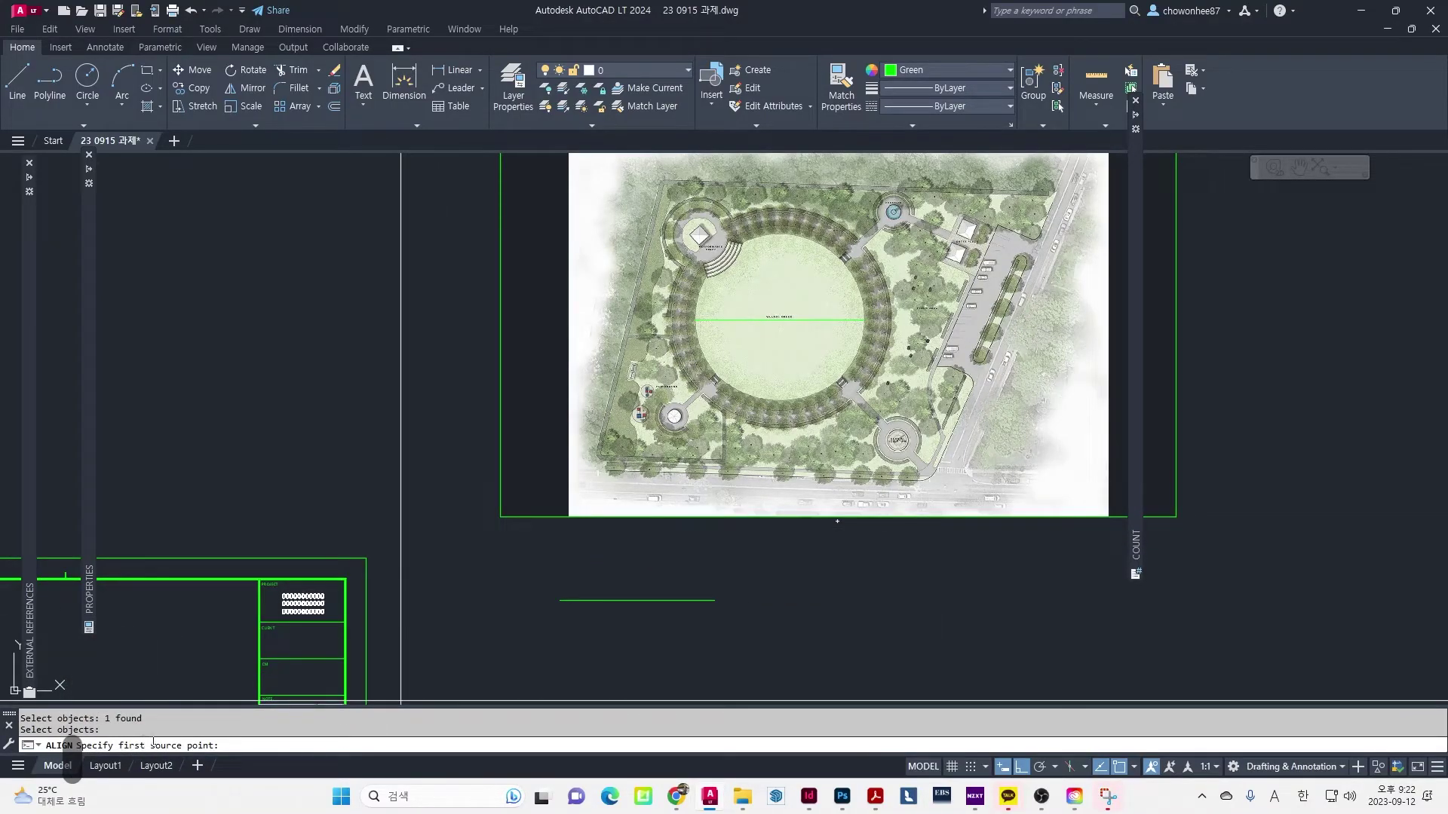
left_click(696, 319)
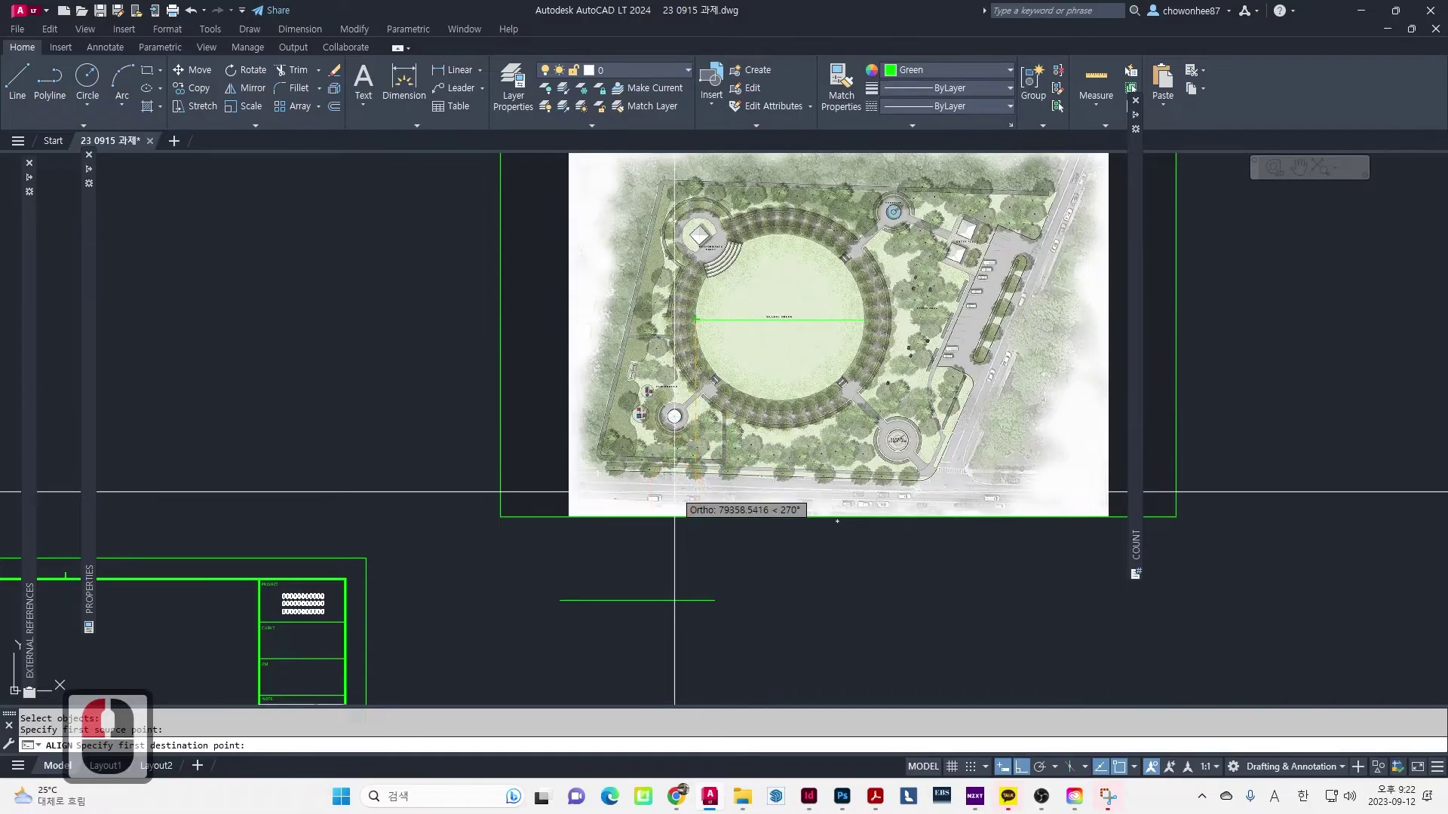
key("F8")
left_click(560, 600)
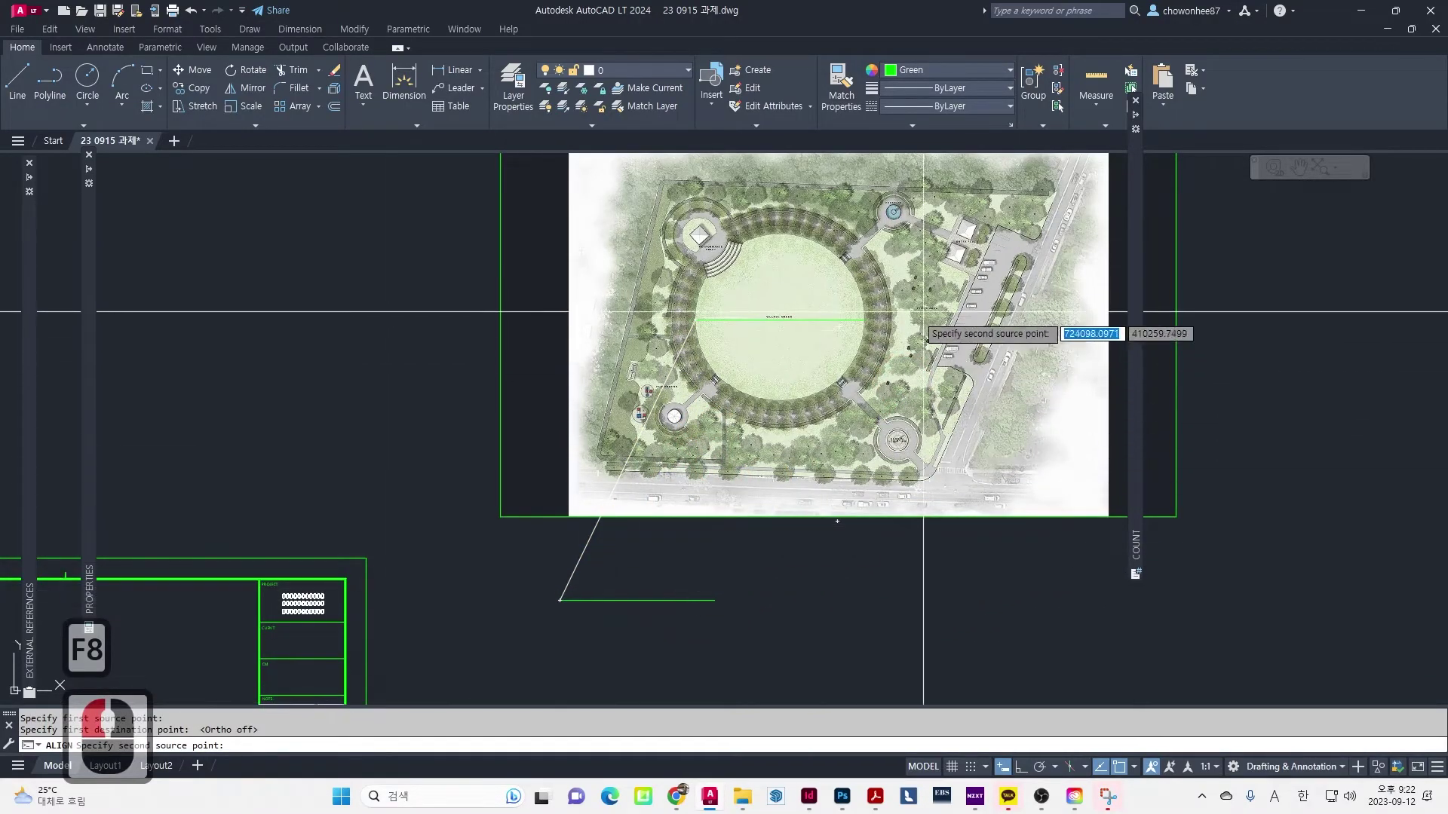
left_click(864, 319)
left_click(715, 600)
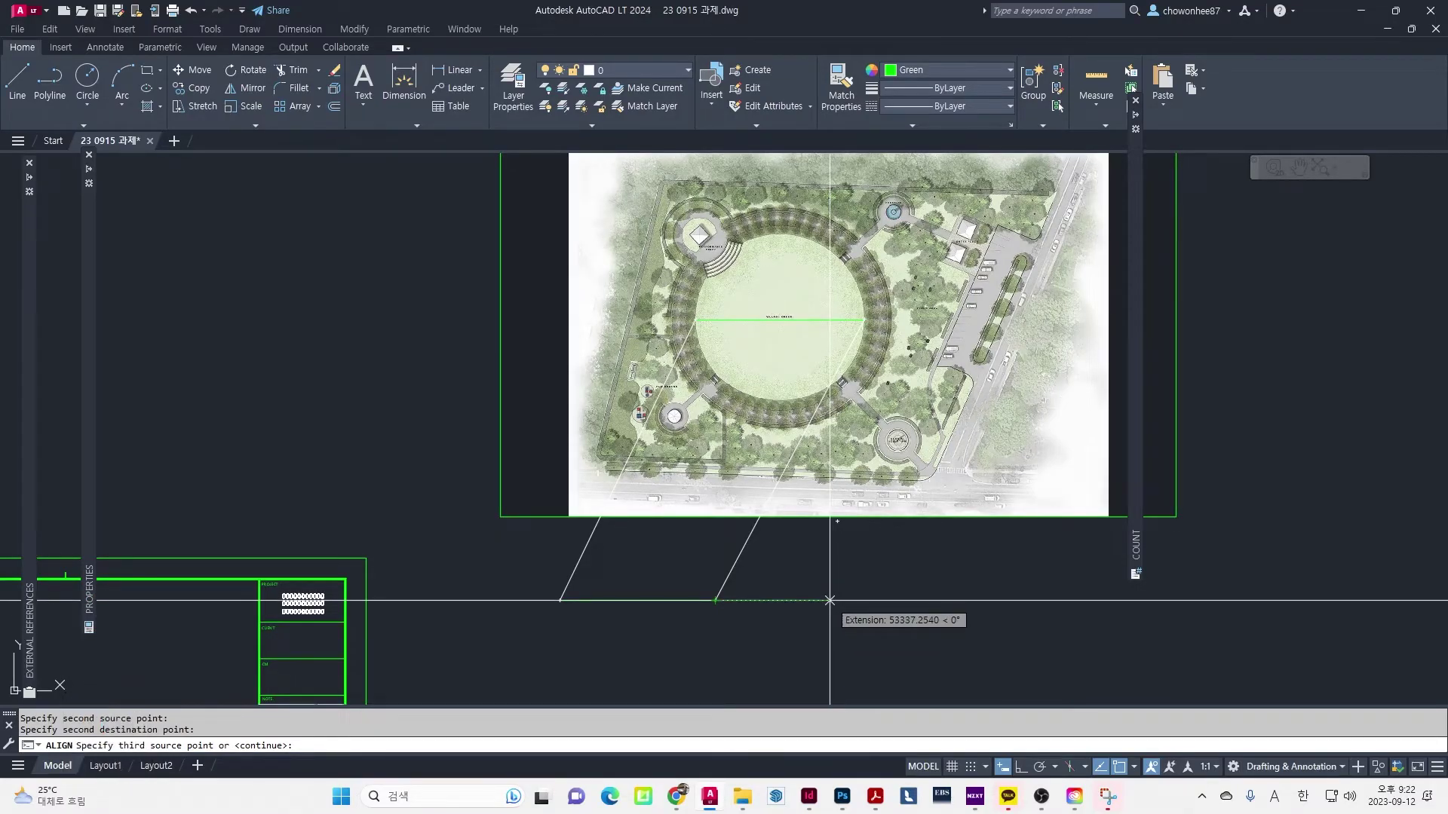
key("Return")
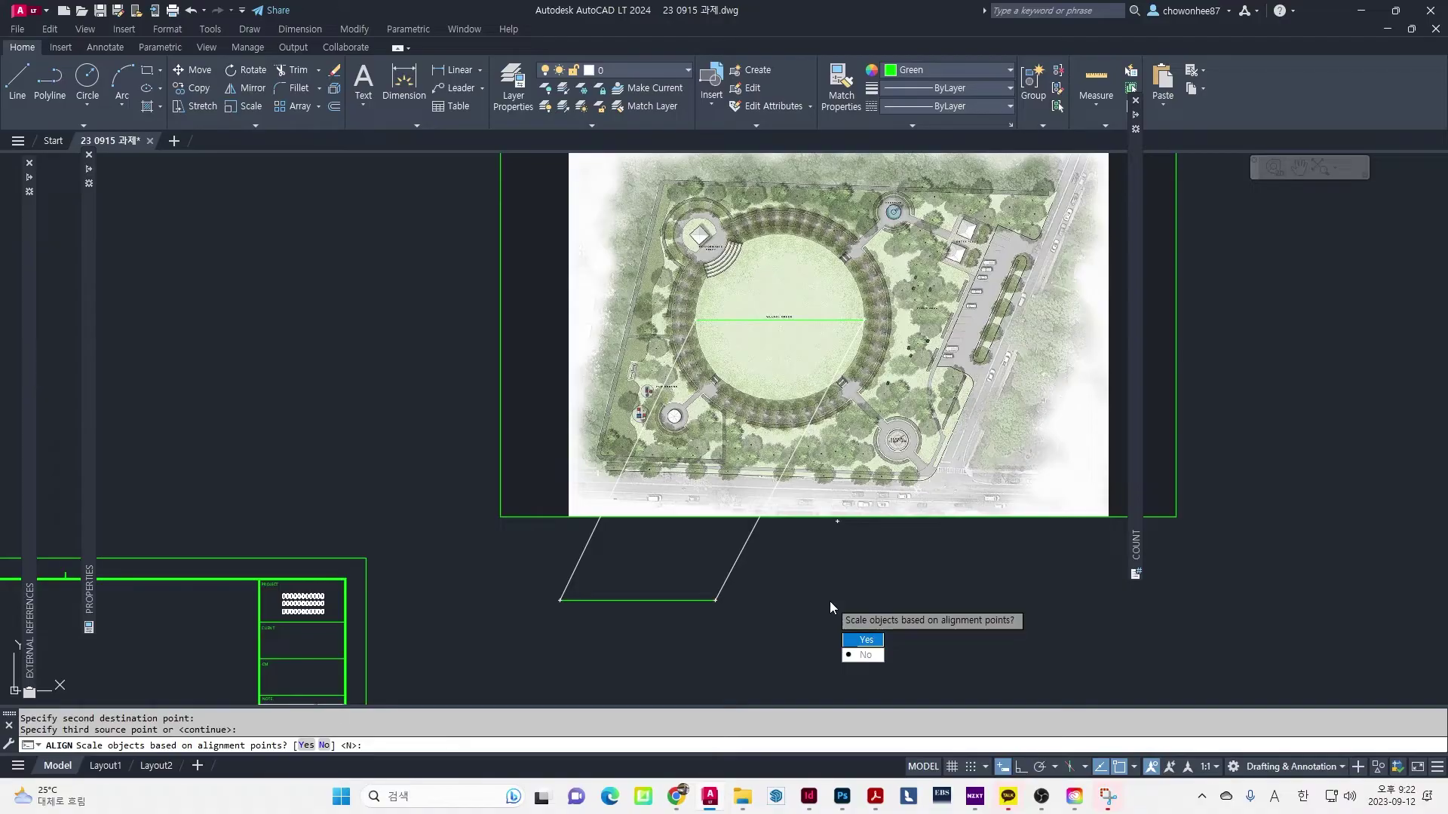
type("y")
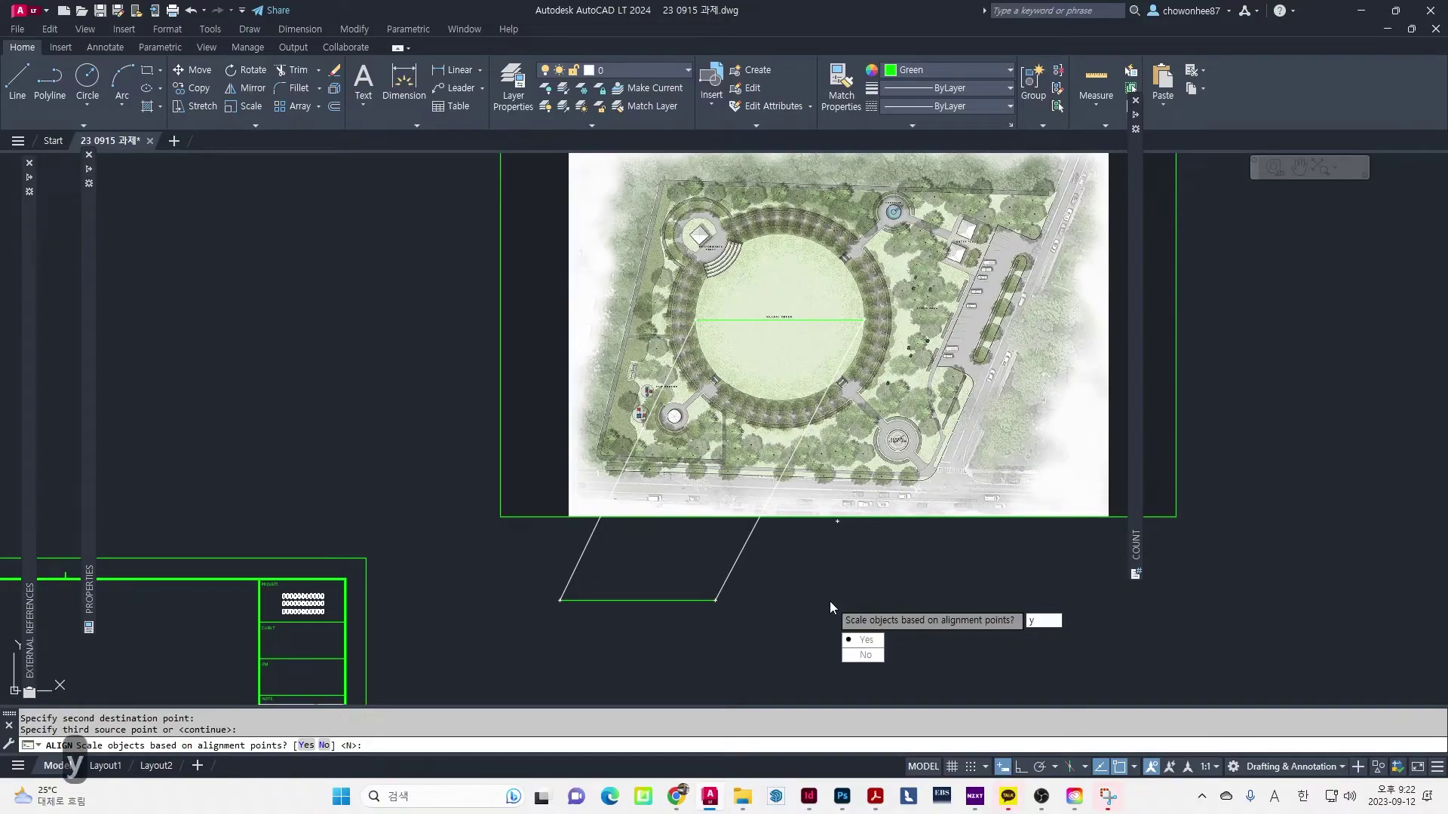
key("Return")
Check the length of the polyline across the circular lawn in its properties
scroll(905, 340, "up", 1)
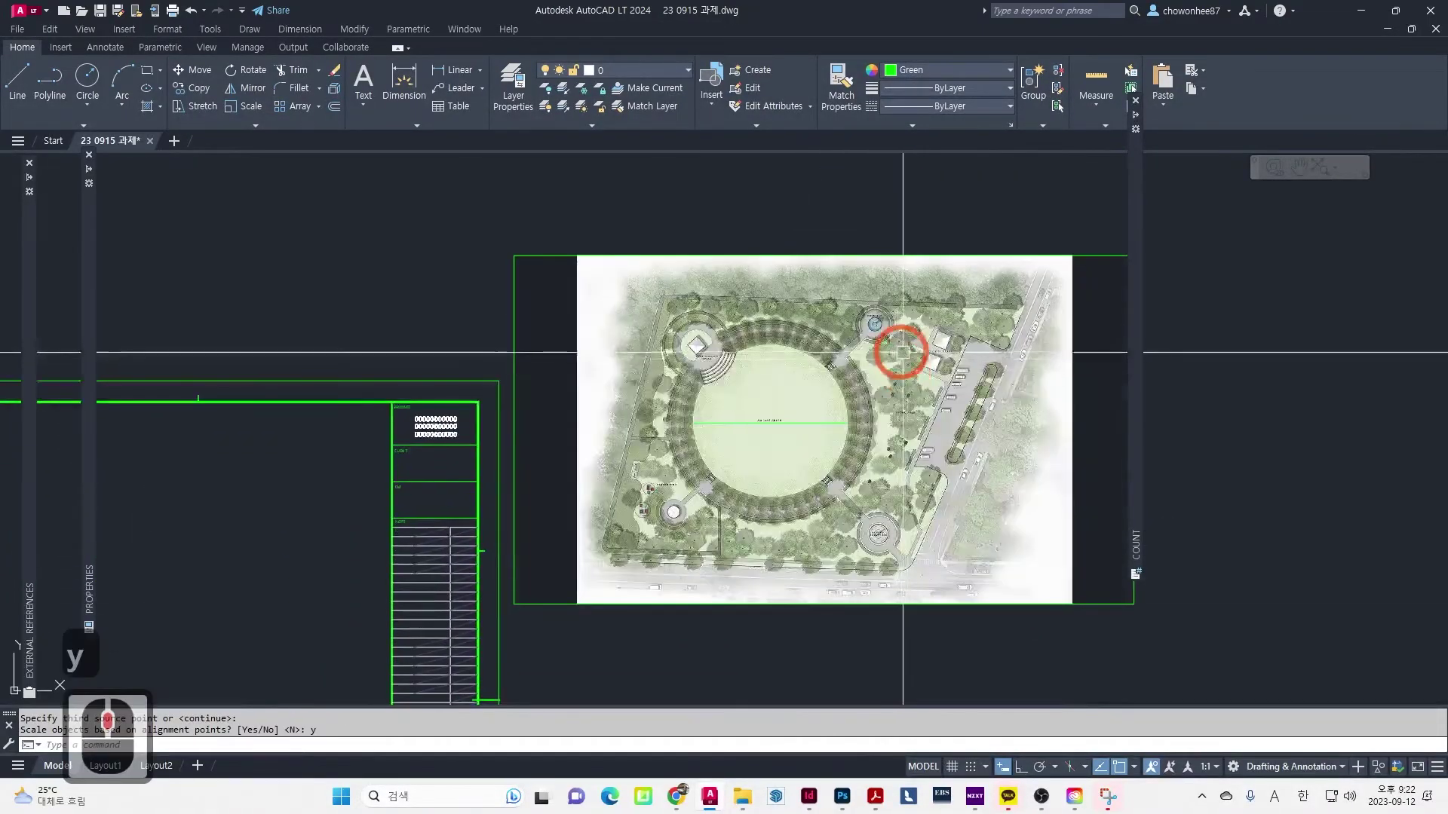
scroll(772, 467, "up", 2)
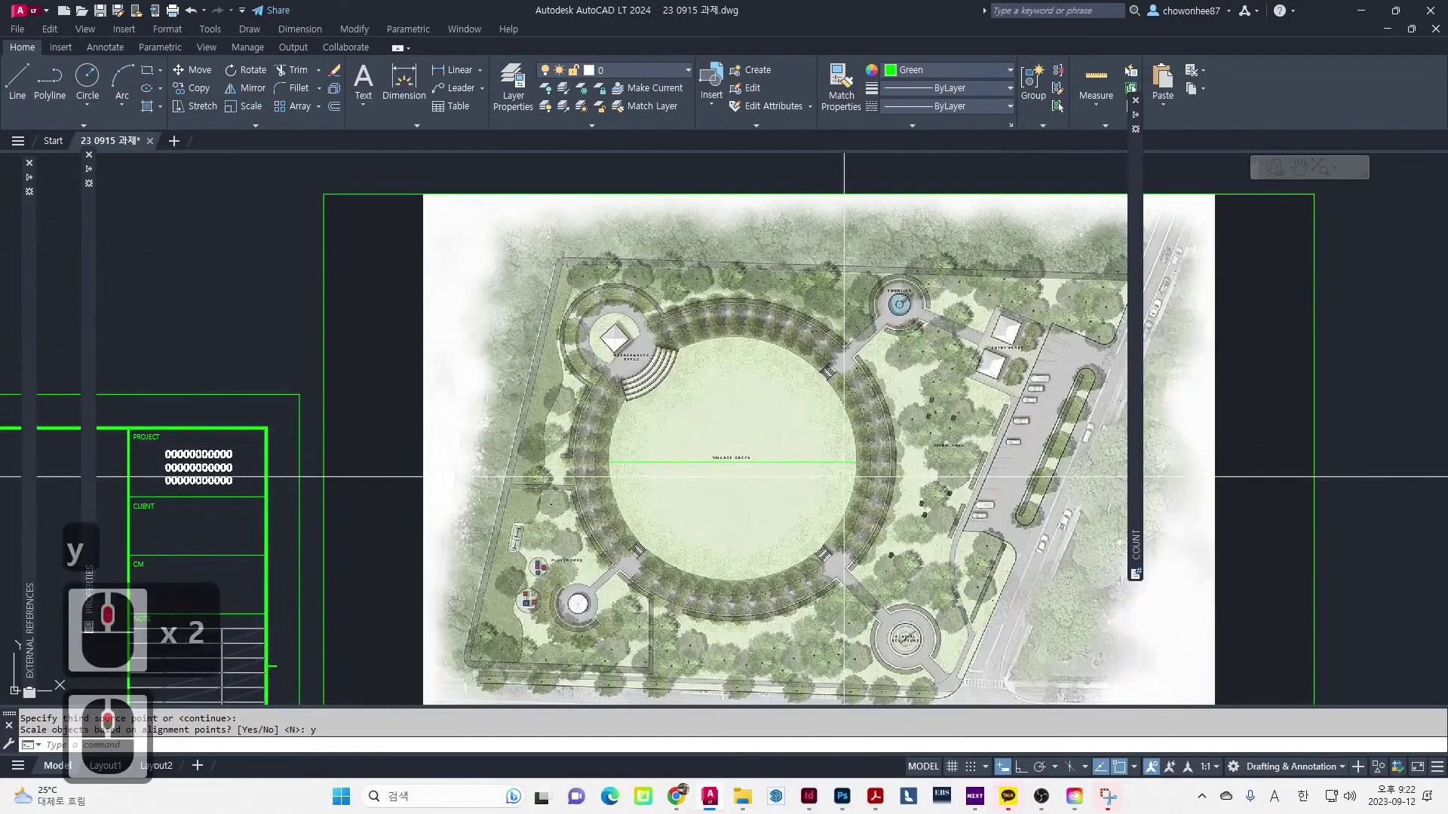
left_click(705, 468)
key("ctrl+1")
key("ctrl+1")
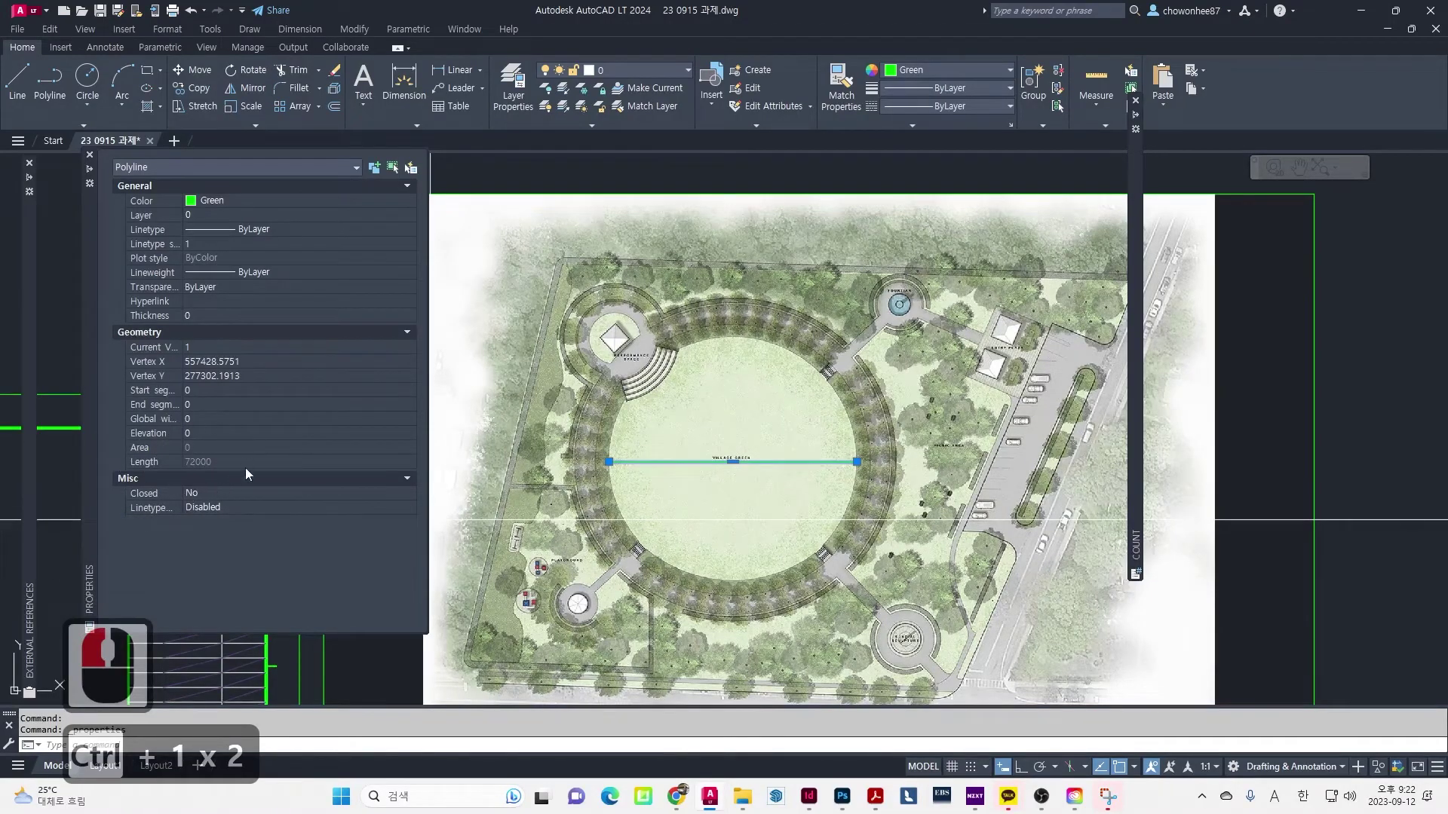
middle_click(475, 374)
middle_click(475, 374)
key("Escape")
key("Escape")
Copy the A1 1:300 sheet frame straight above the original, using its lower-right corner as base point
middle_click_drag(792, 504, 825, 427)
scroll(825, 426, "down", 2)
mouse_move(840, 510)
middle_mouse_down()
mouse_move(980, 414)
mouse_move(1077, 566)
middle_mouse_up()
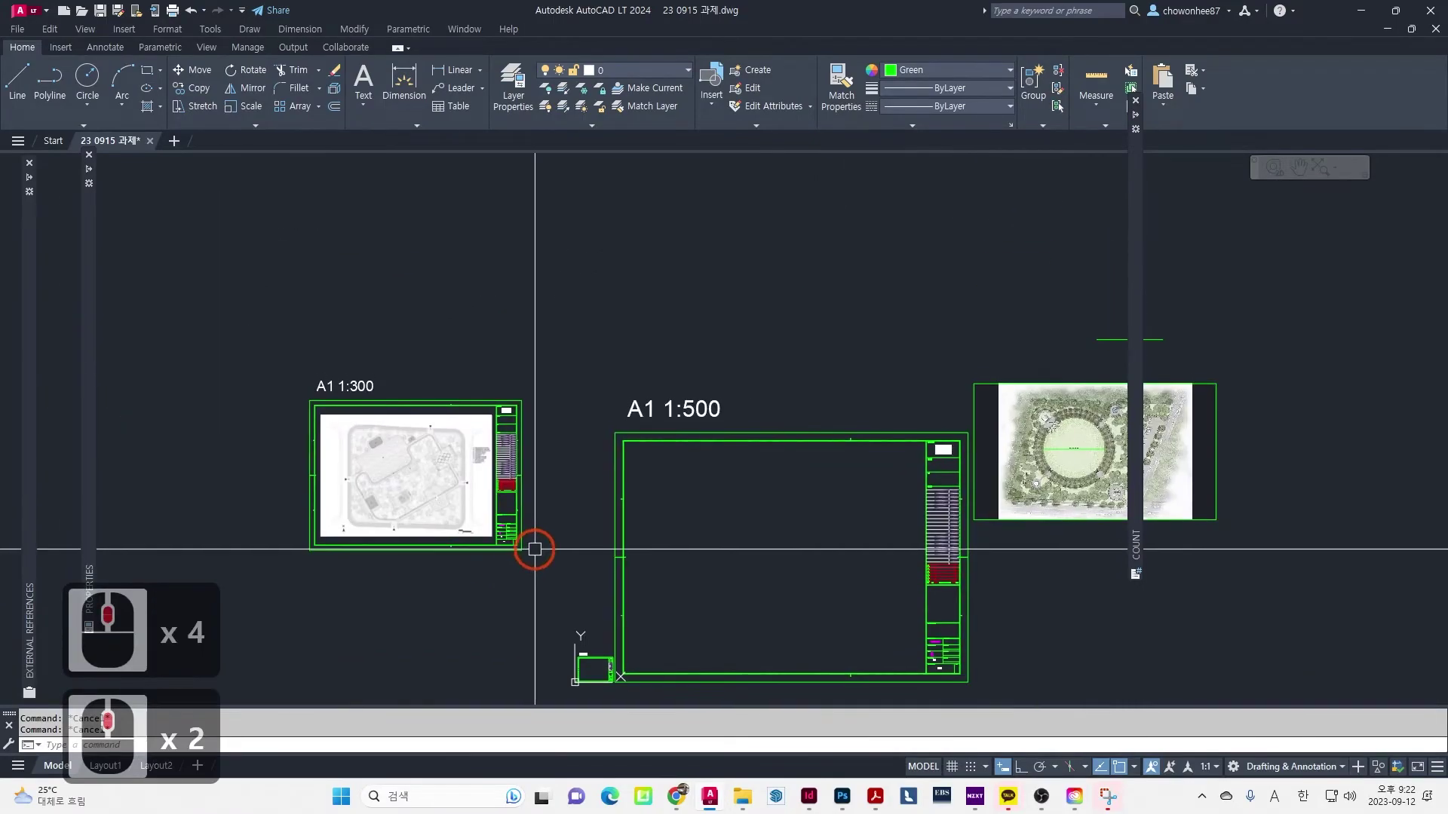
type("co")
key("Return")
scroll(556, 565, "up", 2)
middle_click_drag(531, 532, 590, 562)
left_click(601, 653)
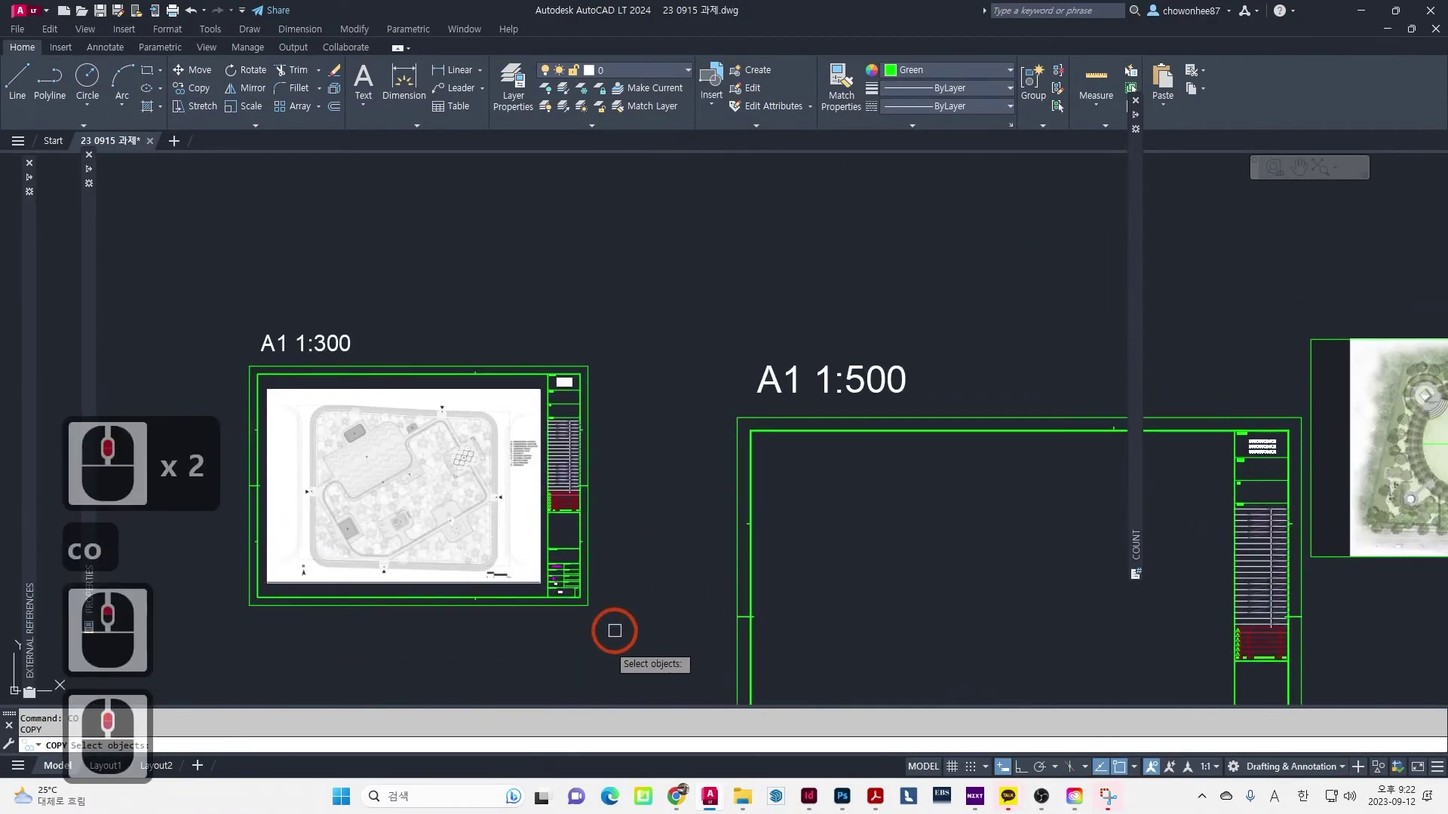
left_click(542, 322)
key("Return")
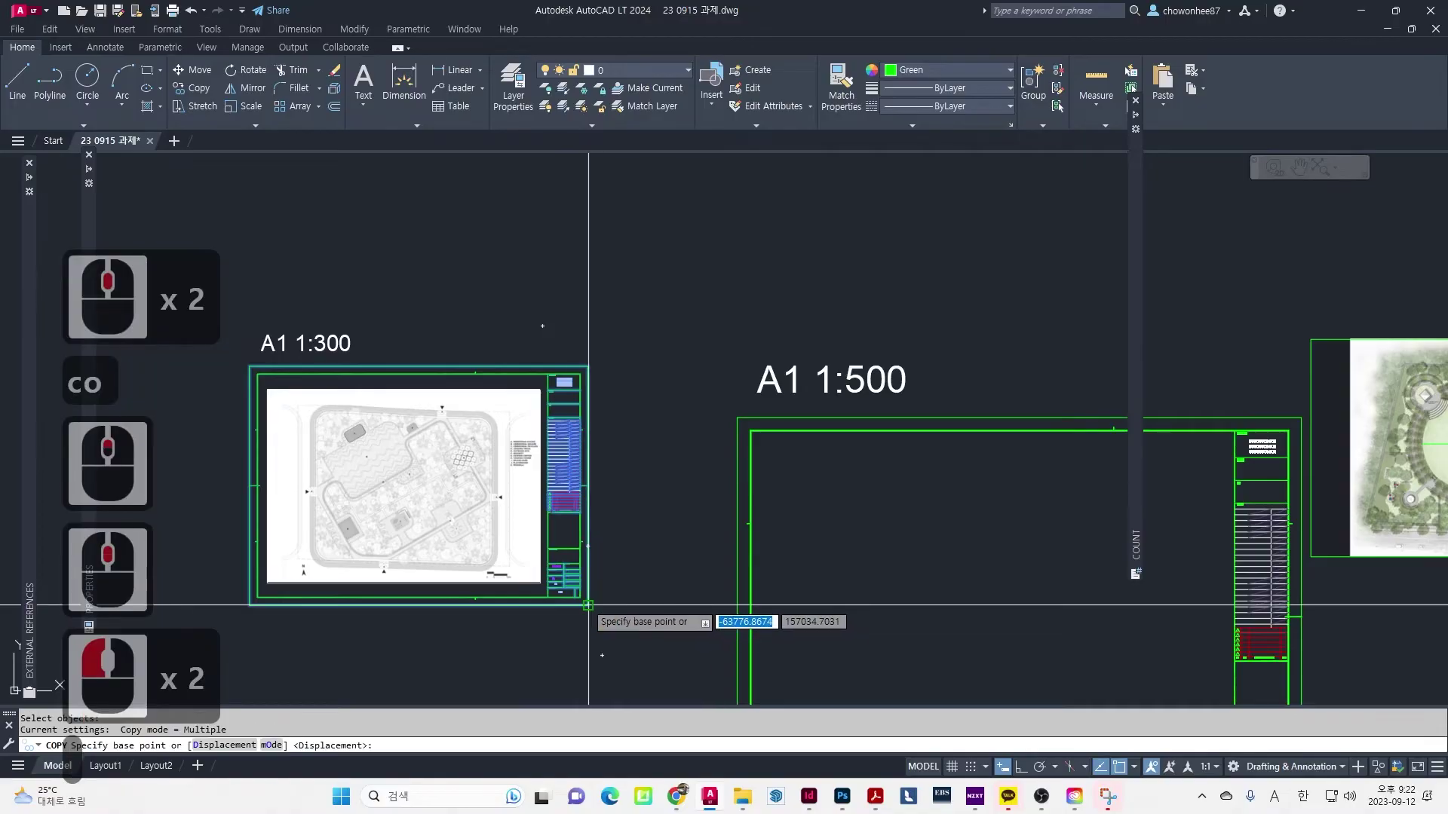
left_click(589, 604)
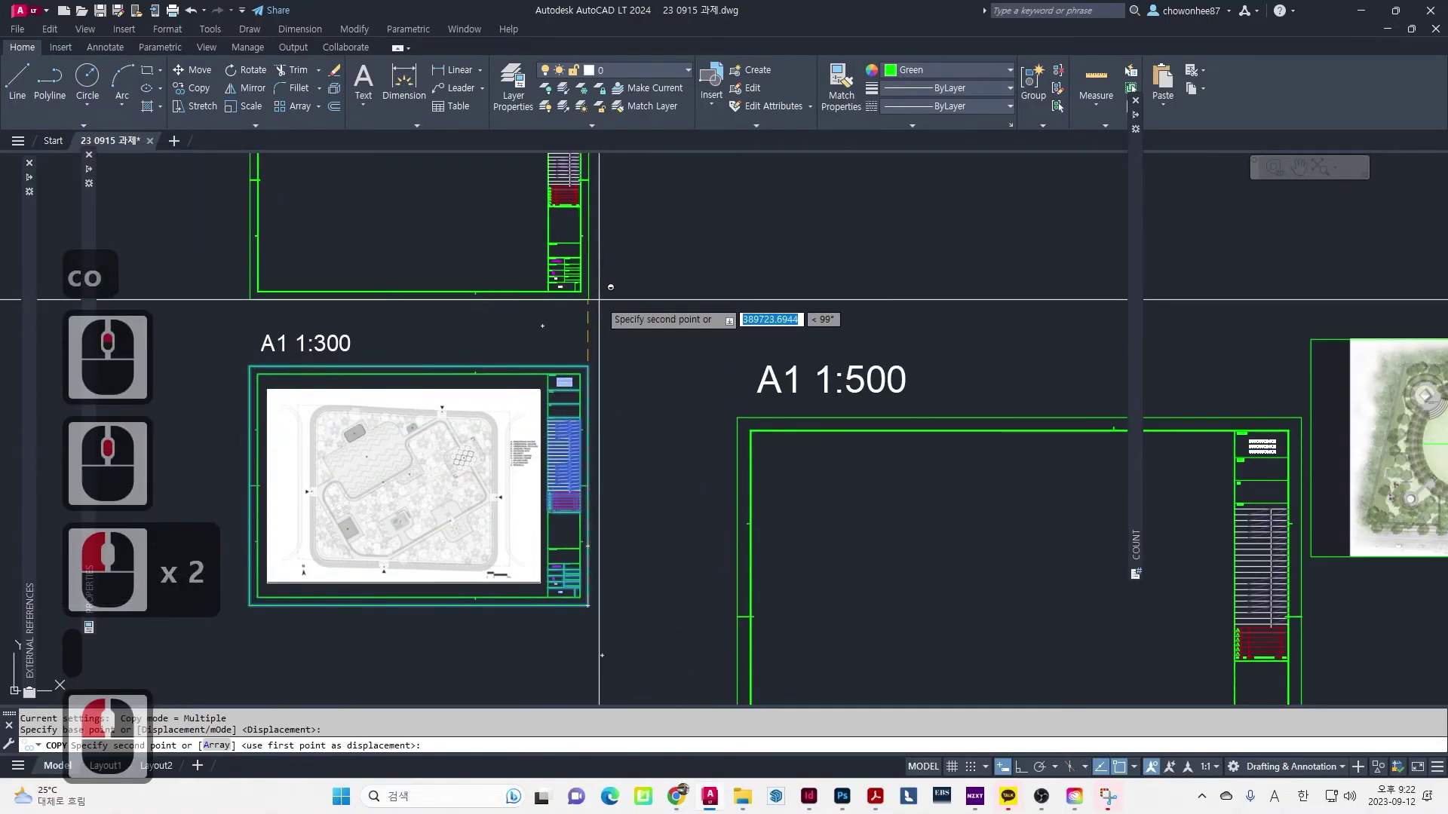
left_click(653, 316, "shift")
scroll(678, 337, "down", 3)
scroll(718, 382, "up", 2)
key("Return")
Move the aligned Sample2 image into the copied A1 1:300 sheet frame
type("m")
key("Return")
left_click(913, 490)
left_click(910, 476)
key("Return")
left_click(872, 406)
middle_click_drag(695, 332, 879, 378)
scroll(644, 338, "up", 2)
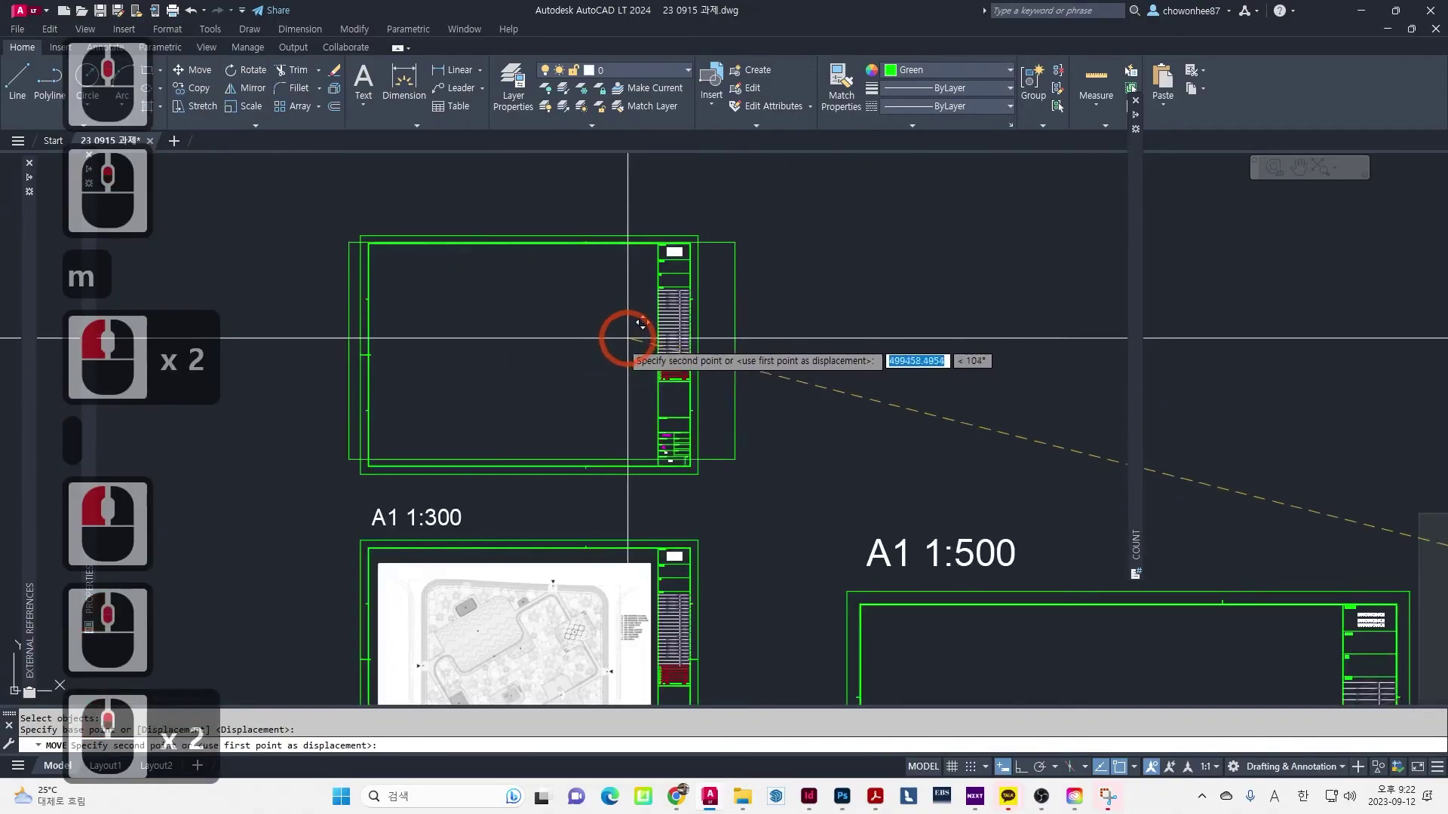
left_click(616, 348)
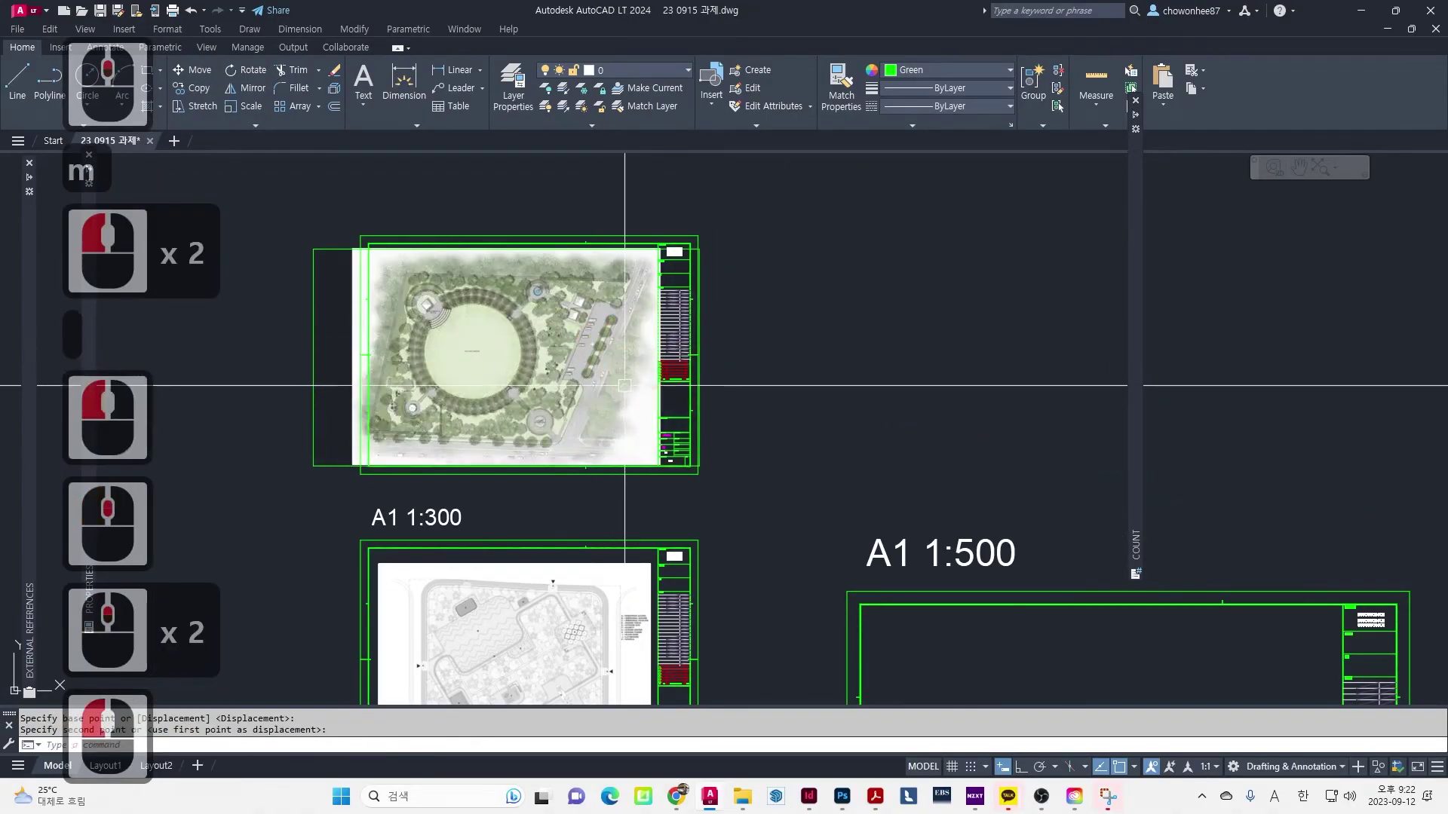
middle_click_drag(559, 371, 646, 437)
key("Return")
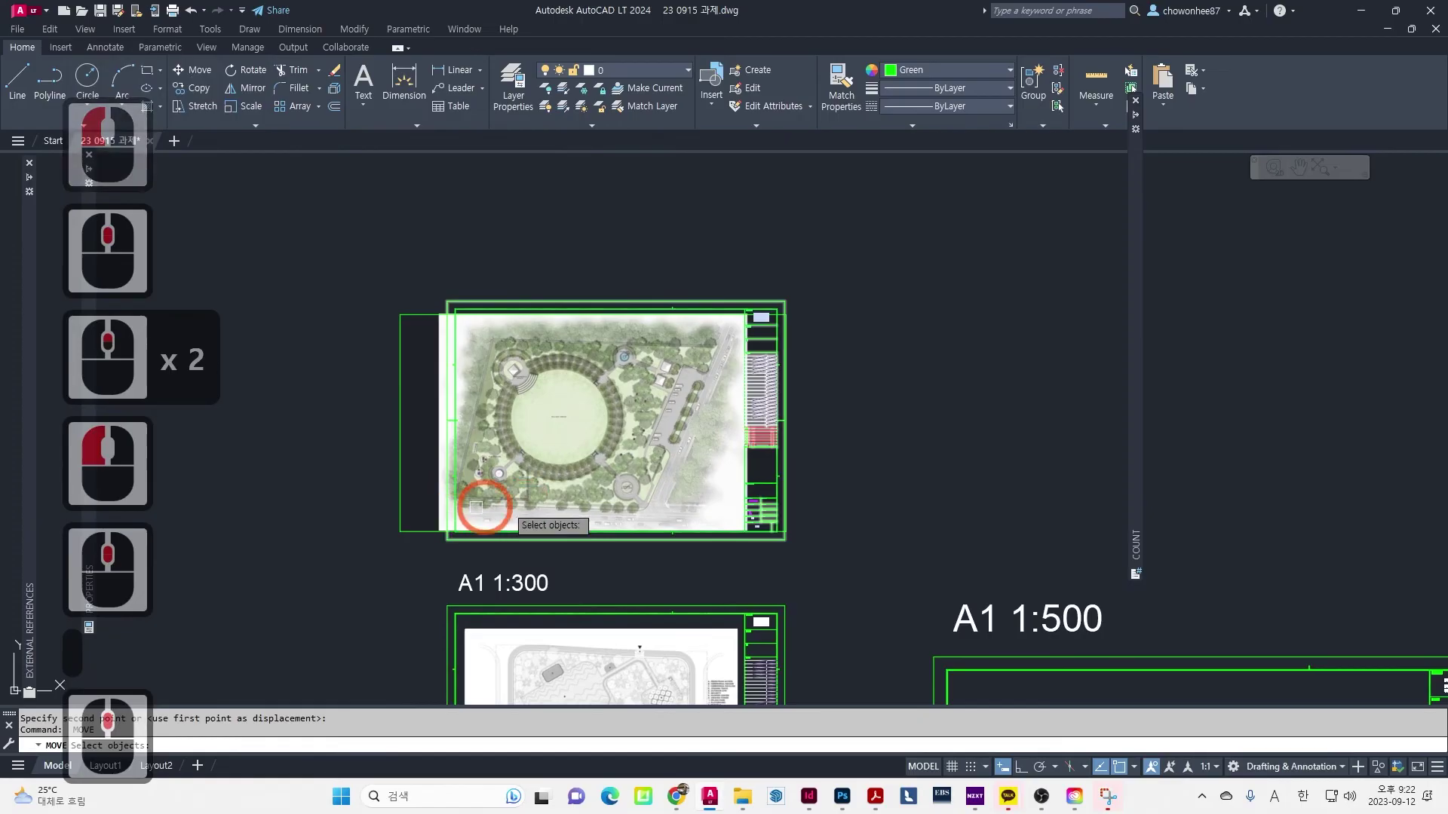
key("Escape")
key("Escape")
Copy the "A1 1:300" label to above the sheet frame that holds the Sample2 image
scroll(634, 512, "up", 2)
type("co")
key("Return")
left_click(556, 647)
key("Return")
left_click(565, 646)
middle_click_drag(625, 492, 628, 643)
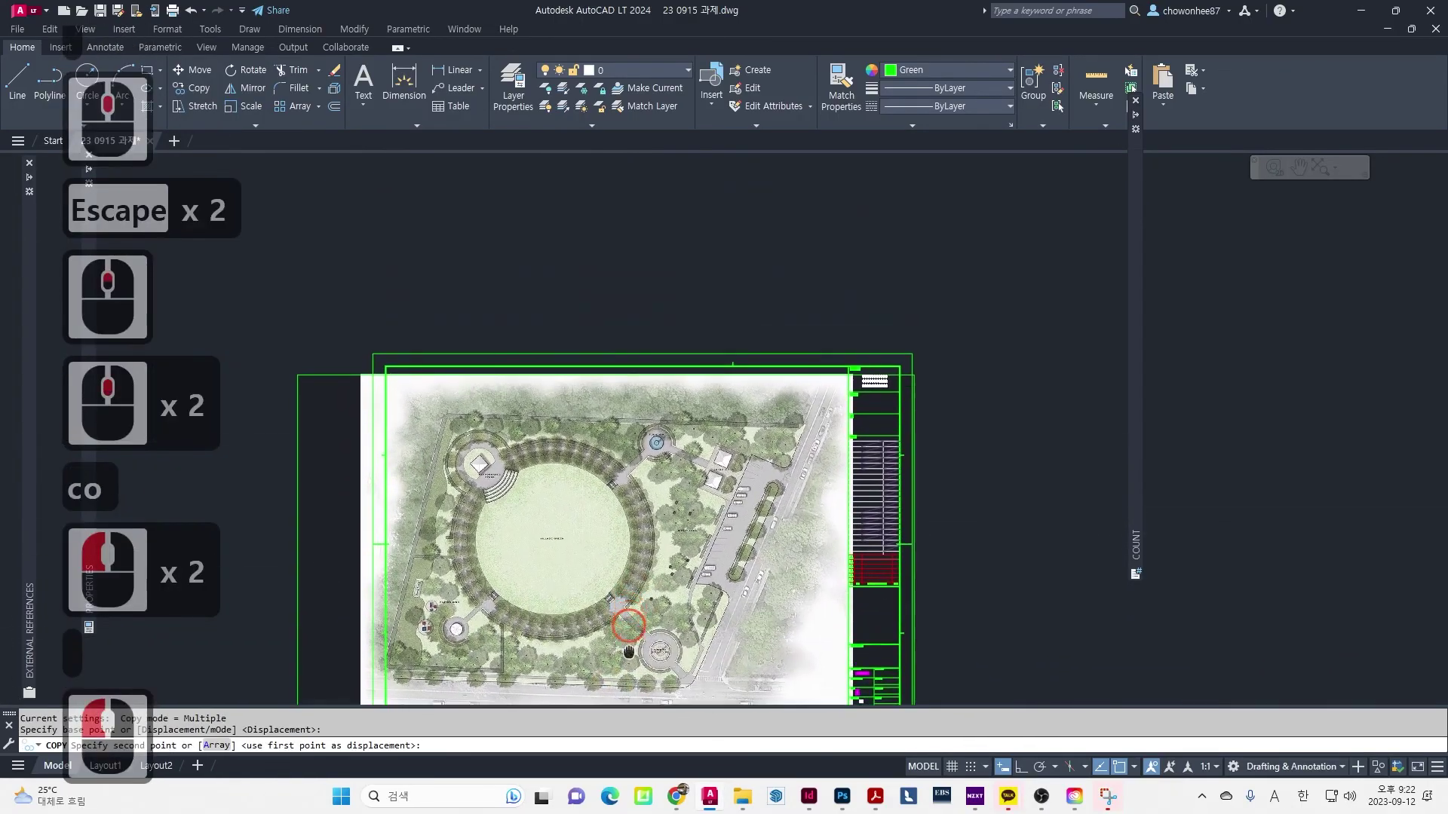
key("Escape")
key("Escape")
scroll(637, 530, "down", 3)
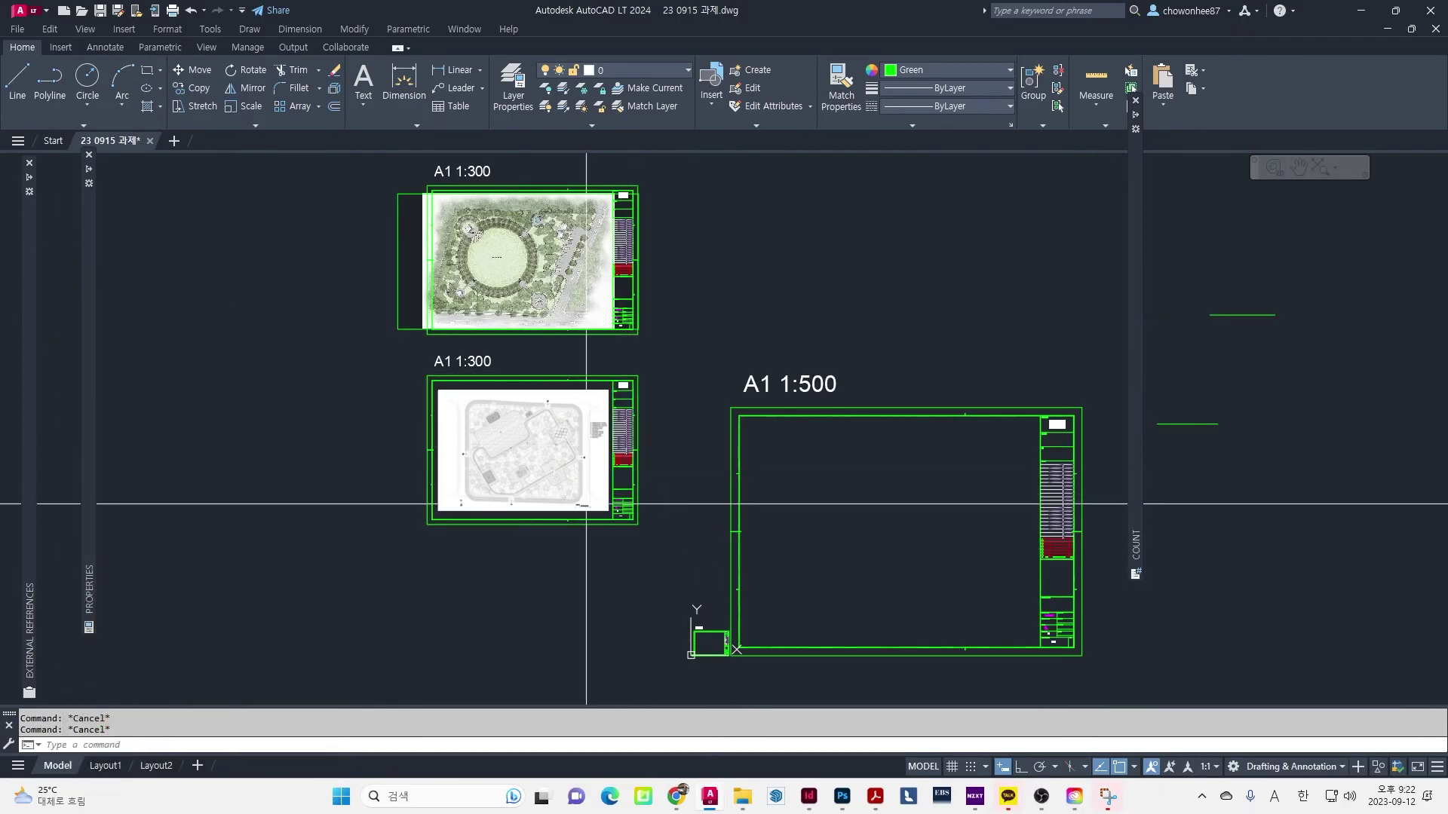
scroll(588, 501, "up", 2)
middle_click_drag(670, 309, 667, 408)
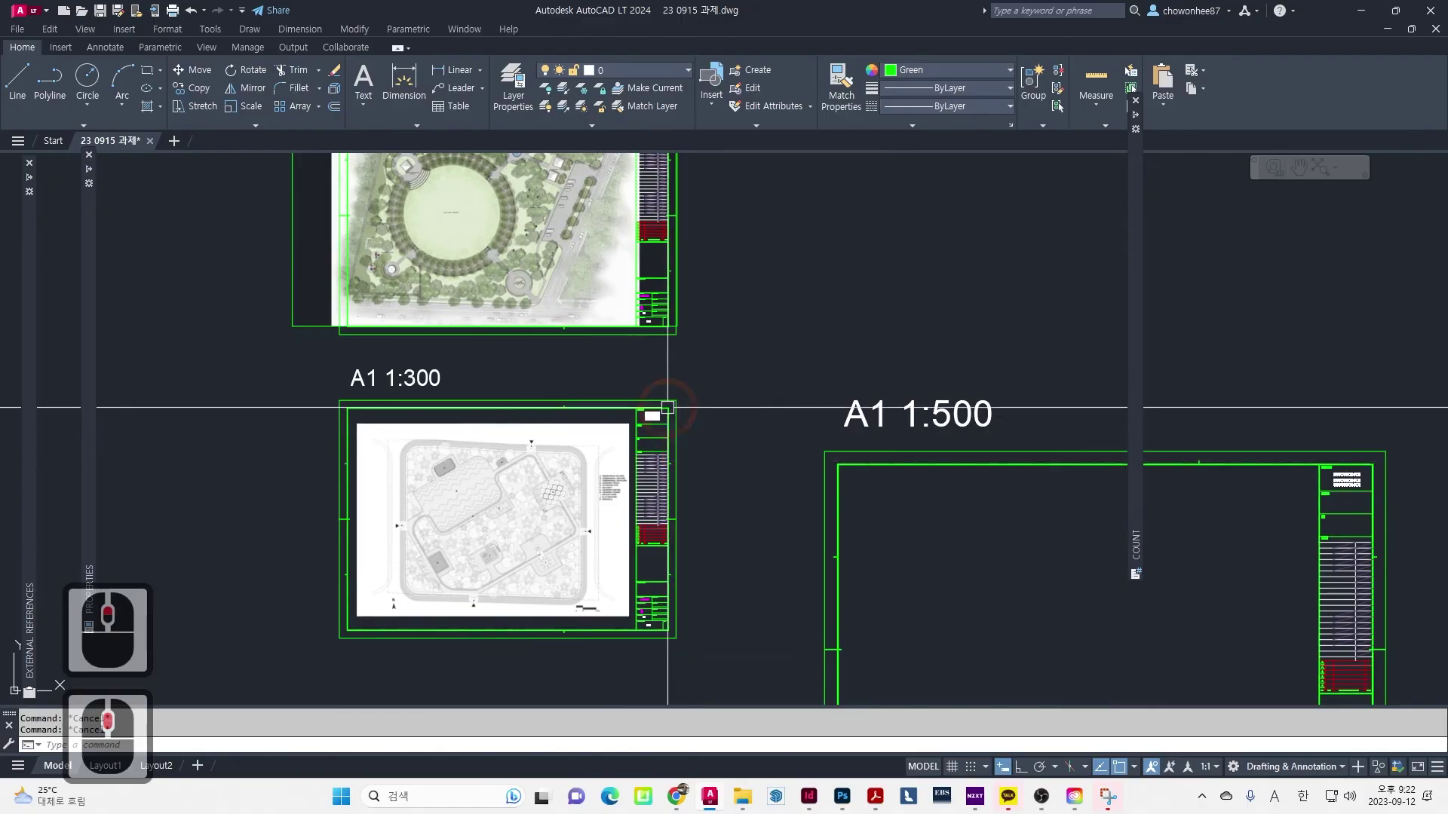
middle_click_drag(585, 270, 621, 433)
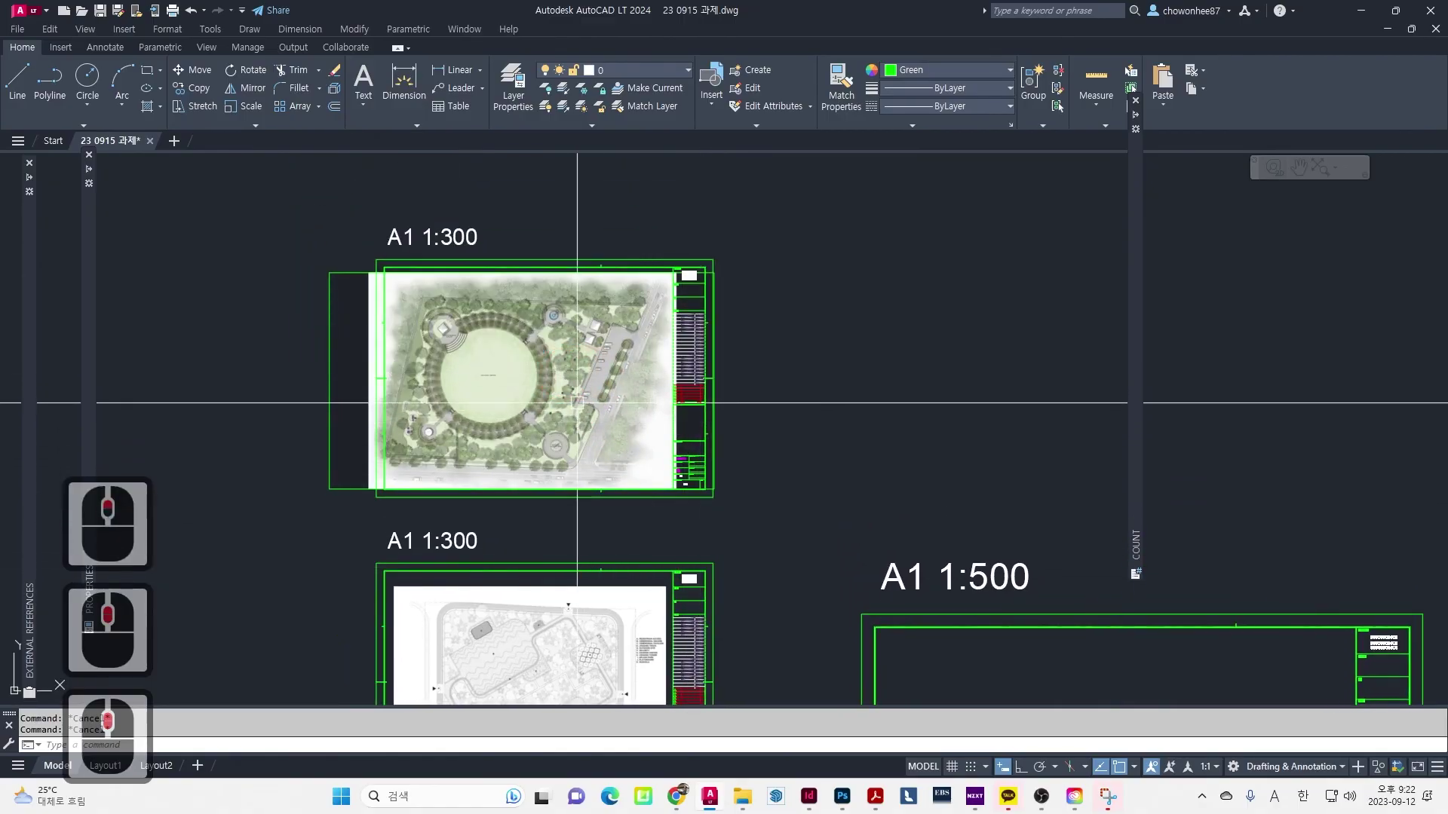